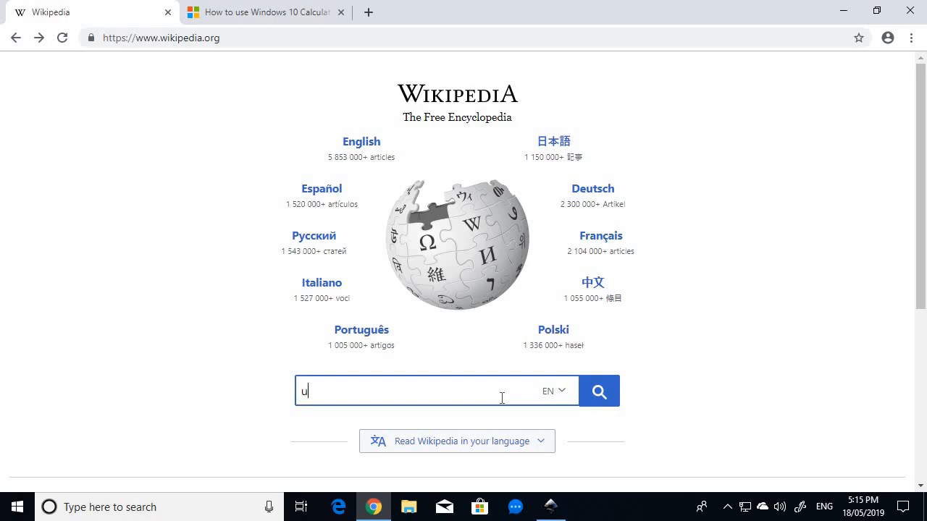
Search Wikipedia for "union jack" and open the article on the flag.
{"action": "type", "text": "jack"}
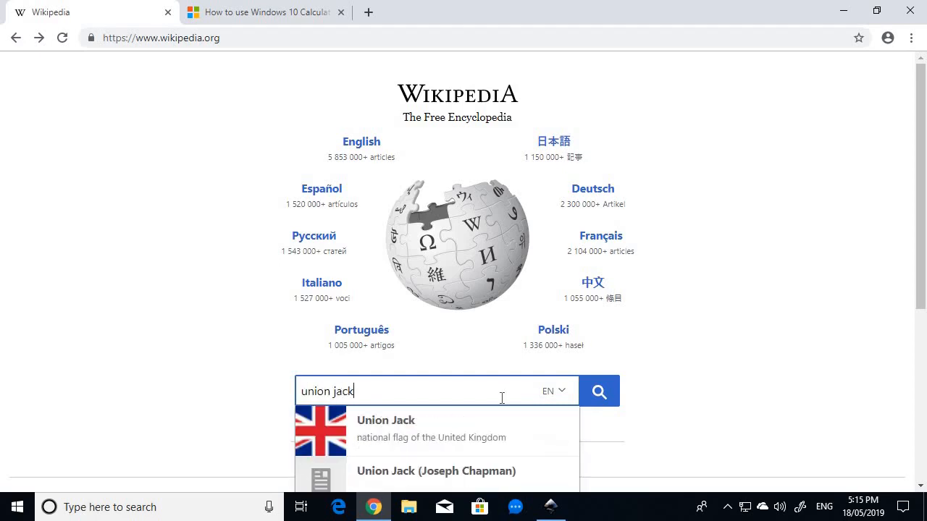
{"action": "key", "text": "Return"}
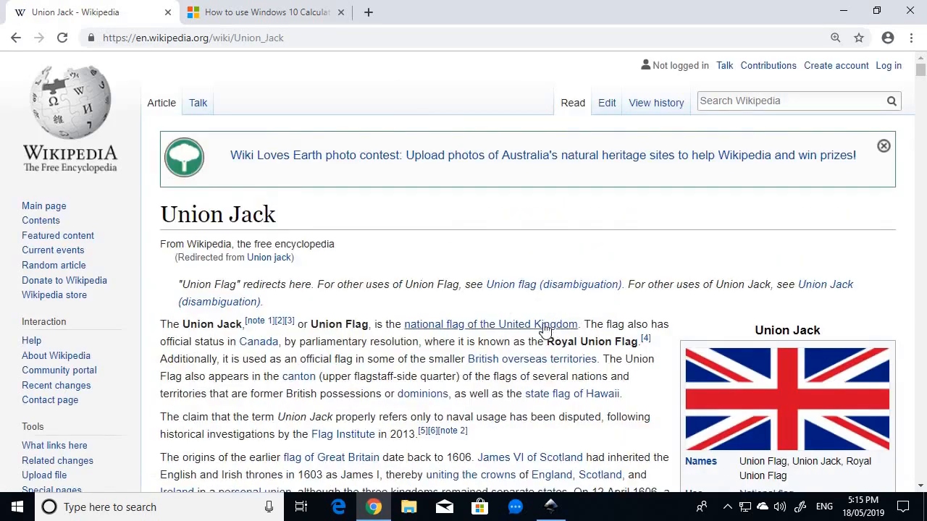
{"action": "scroll", "coordinate": [557, 325], "scroll_direction": "down", "scroll_amount": 3}
{"action": "scroll", "coordinate": [565, 263], "scroll_direction": "up", "scroll_amount": 2}
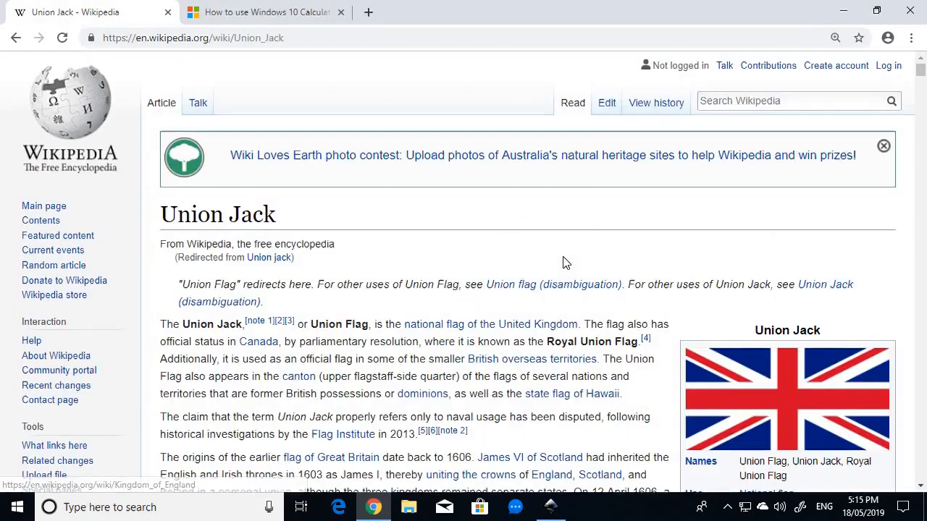
Look through the article's Terminology and Design sections down to the Specification of the flag's proportions.
{"action": "scroll", "coordinate": [565, 260], "scroll_direction": "down", "scroll_amount": 10}
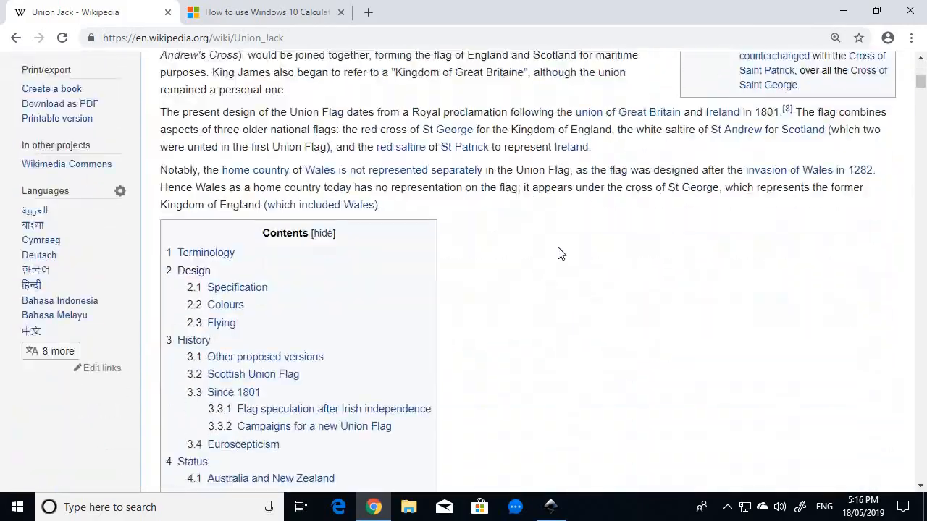
{"action": "scroll", "coordinate": [557, 253], "scroll_direction": "down", "scroll_amount": 10}
{"action": "scroll", "coordinate": [557, 250], "scroll_direction": "down", "scroll_amount": 15}
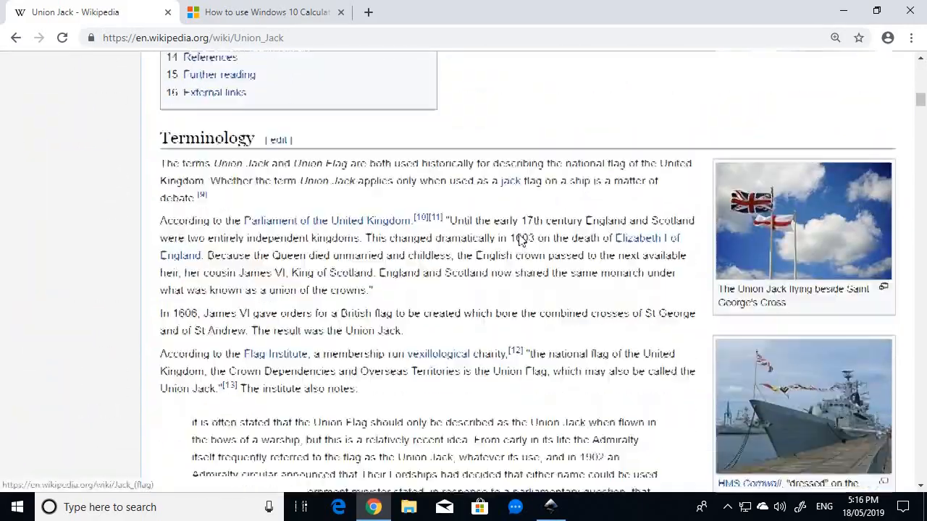
{"action": "scroll", "coordinate": [521, 240], "scroll_direction": "up", "scroll_amount": 12}
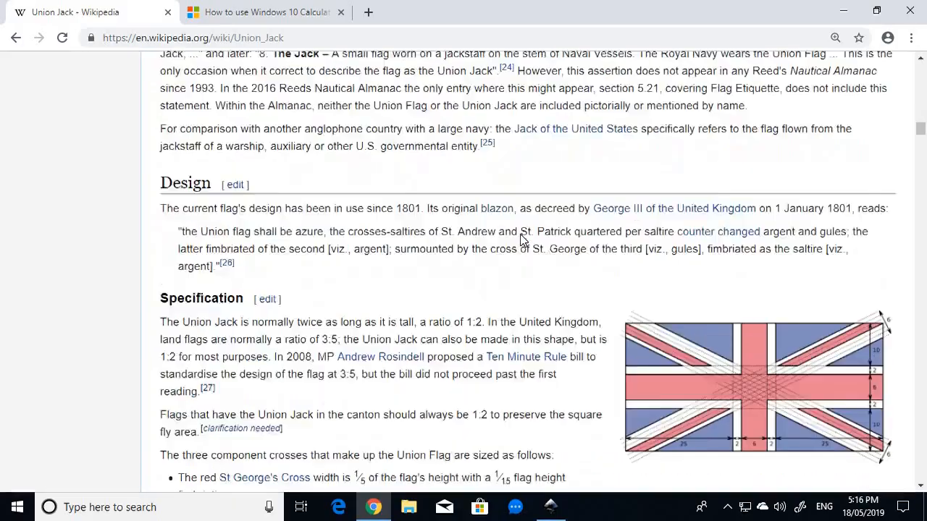
{"action": "scroll", "coordinate": [521, 236], "scroll_direction": "up", "scroll_amount": 7}
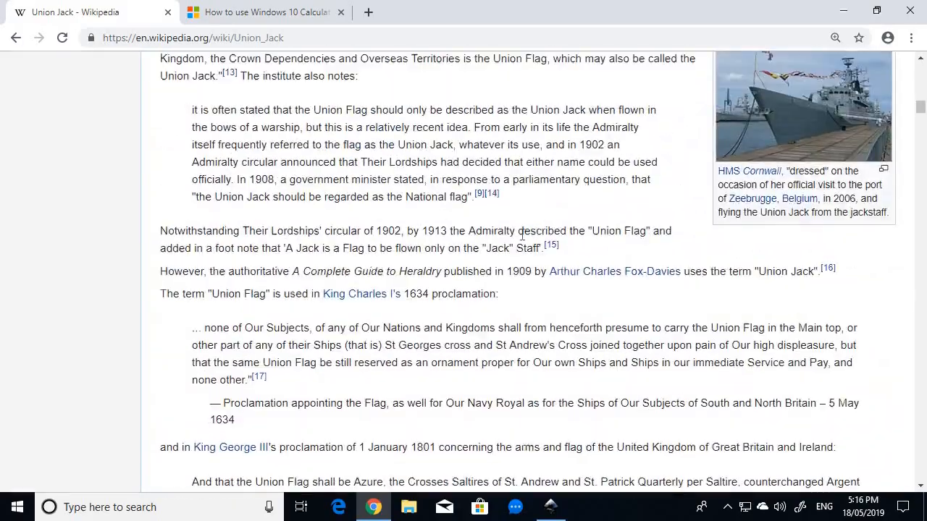
{"action": "scroll", "coordinate": [523, 236], "scroll_direction": "down", "scroll_amount": 3}
{"action": "scroll", "coordinate": [522, 234], "scroll_direction": "down", "scroll_amount": 5}
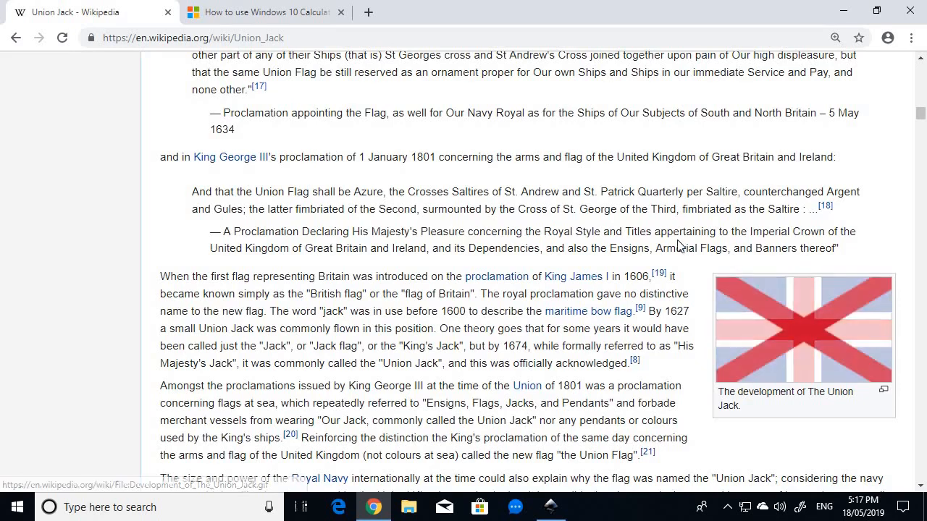
{"action": "scroll", "coordinate": [675, 239], "scroll_direction": "down", "scroll_amount": 4}
{"action": "scroll", "coordinate": [675, 239], "scroll_direction": "down", "scroll_amount": 8}
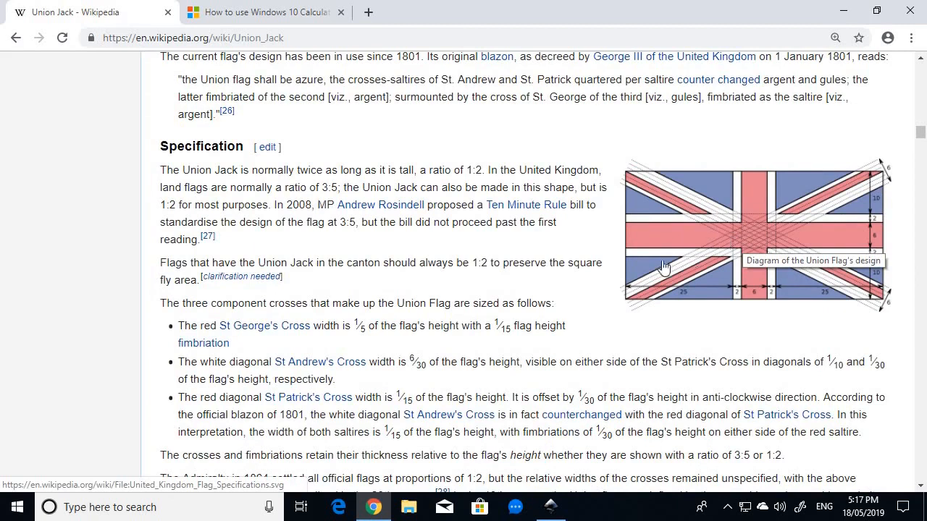
Examine the enlarged diagram of the flag's design, then close it and consult the Colours table.
{"action": "left_click", "coordinate": [757, 248]}
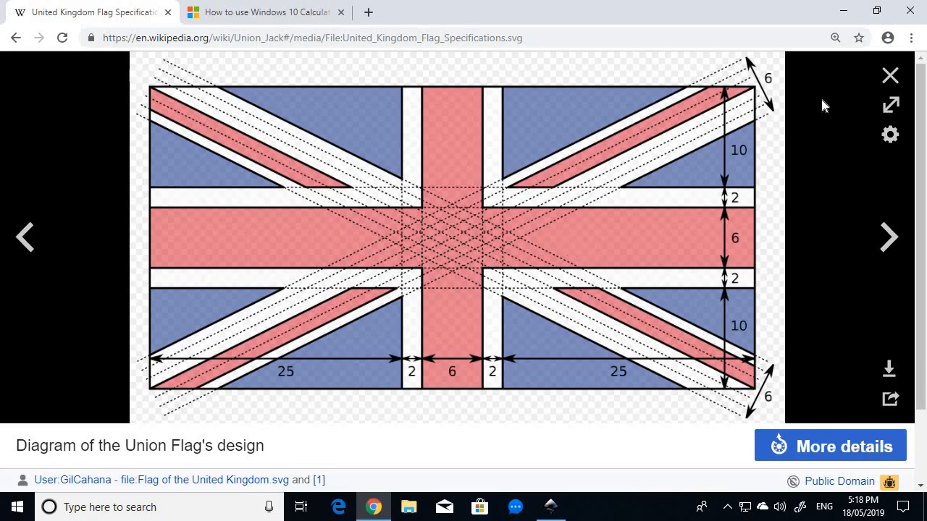
{"action": "left_click", "coordinate": [891, 76]}
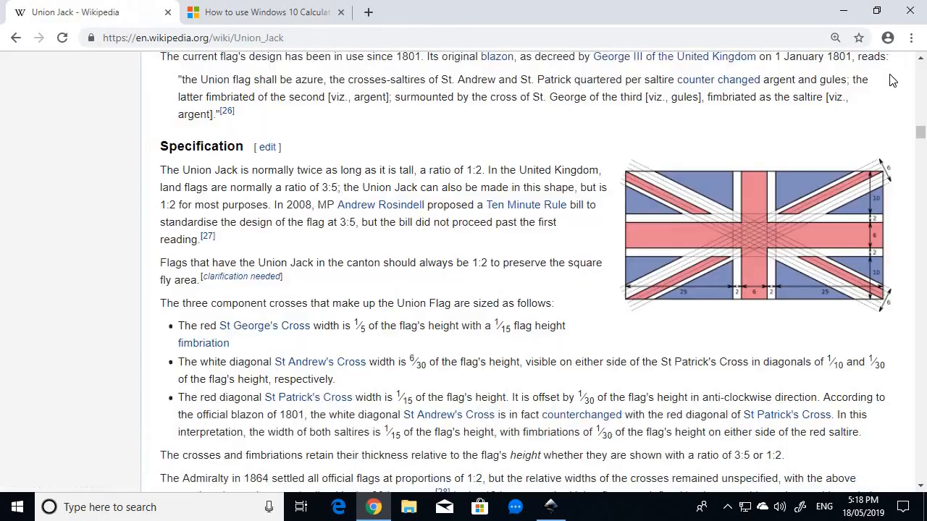
{"action": "scroll", "coordinate": [450, 222], "scroll_direction": "down", "scroll_amount": 6}
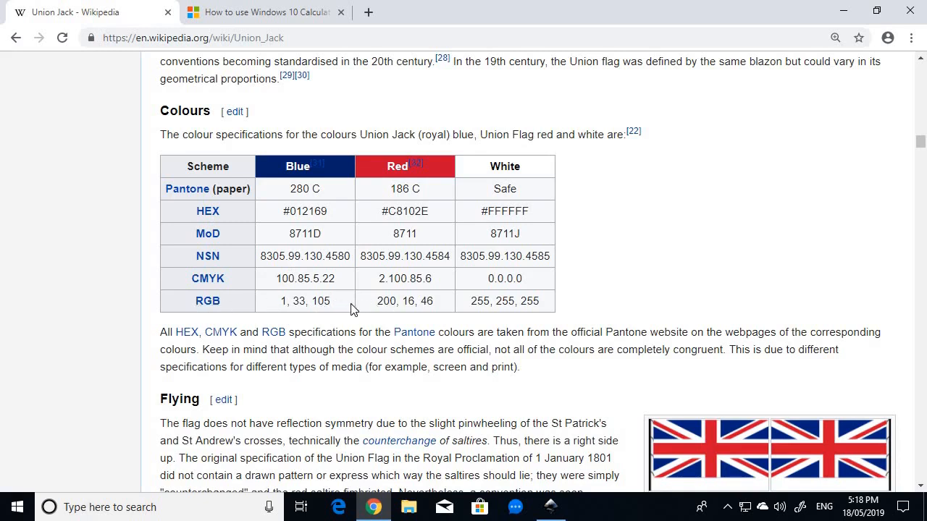
Switch to Inkscape and set the document's custom page size to 300 mm wide by 150 mm high.
{"action": "left_click", "coordinate": [551, 507]}
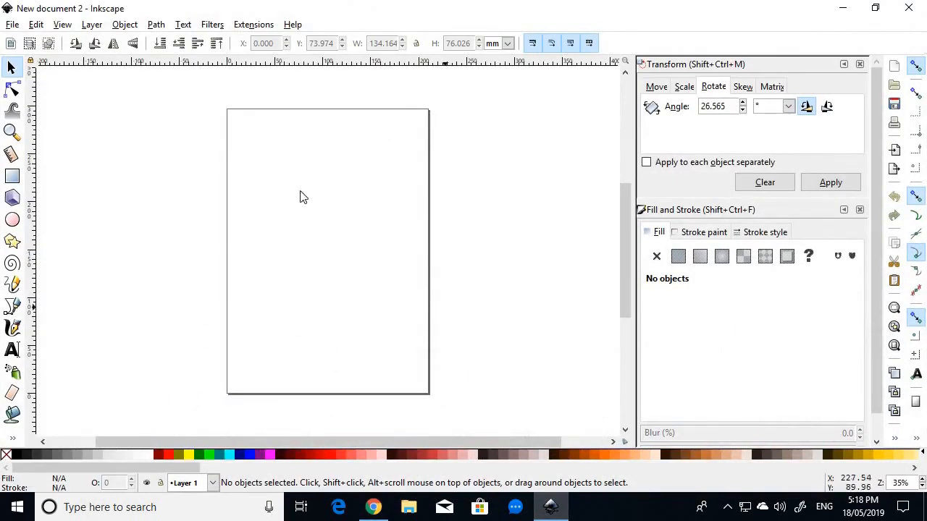
{"action": "left_click", "coordinate": [13, 25]}
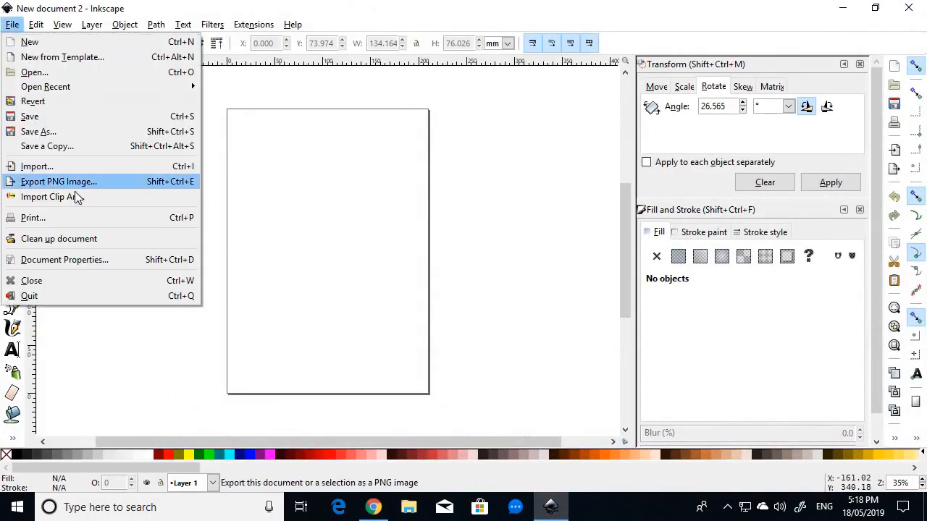
{"action": "left_click", "coordinate": [78, 262]}
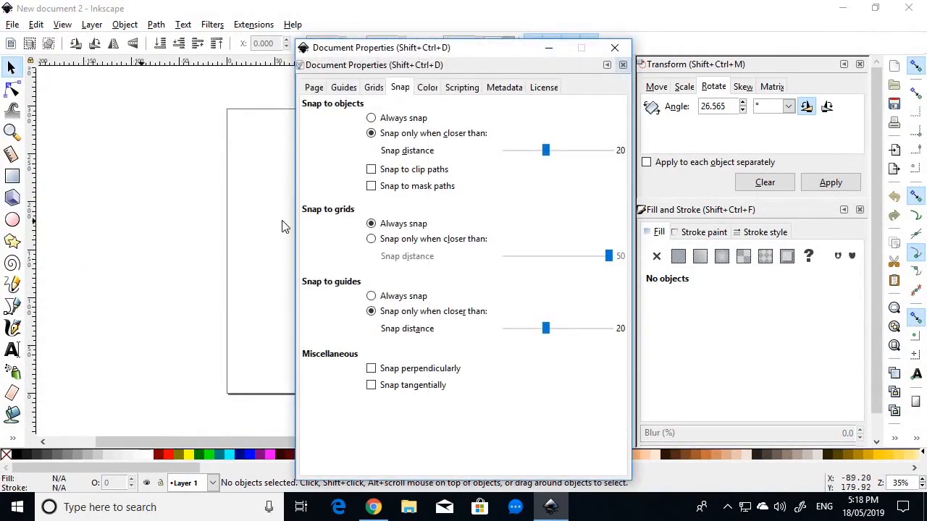
{"action": "left_click", "coordinate": [310, 88]}
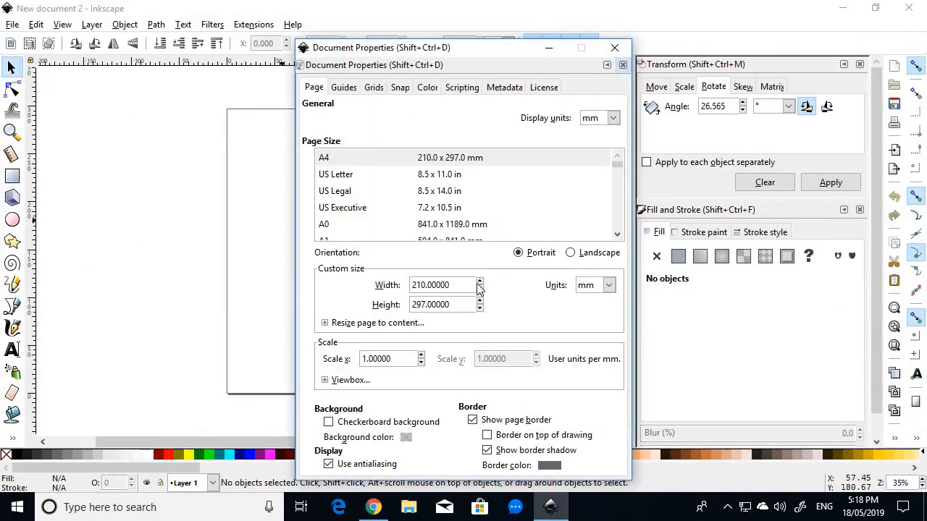
{"action": "left_click_drag", "start_coordinate": [457, 285], "coordinate": [400, 284]}
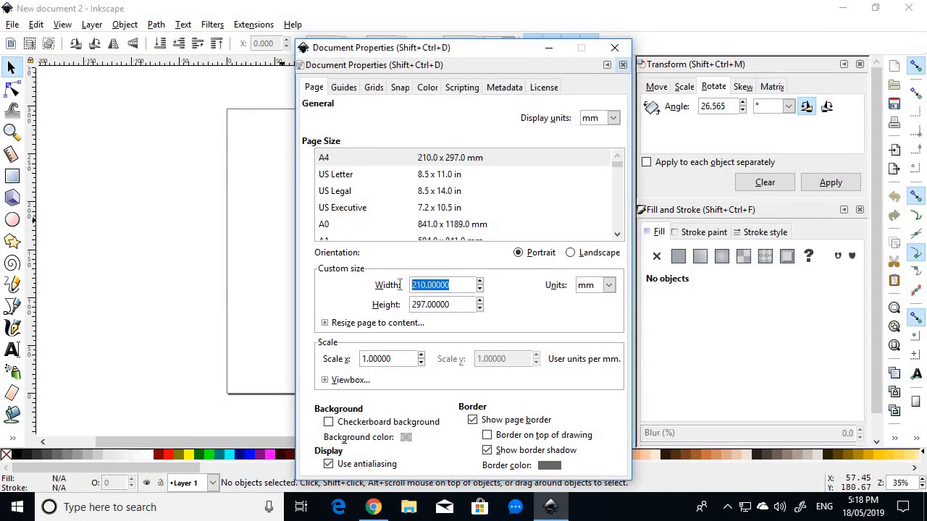
{"action": "type", "text": "300"}
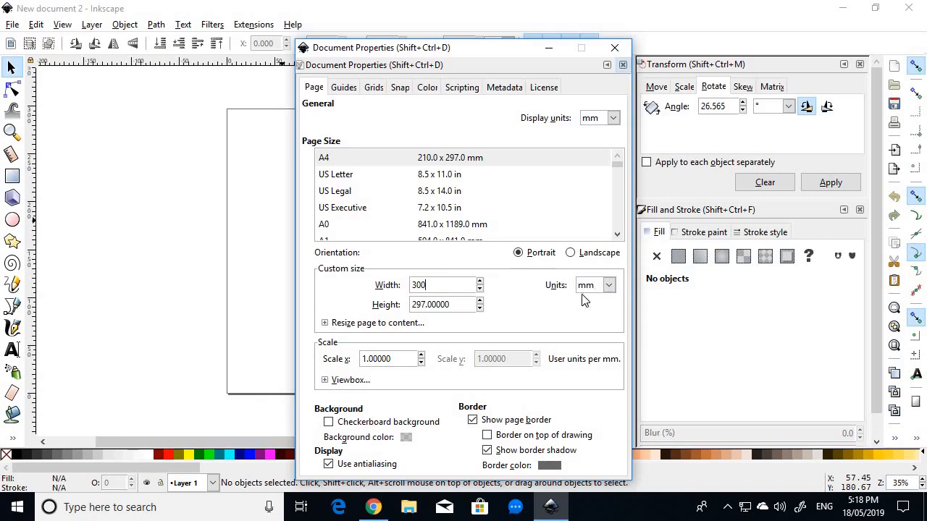
{"action": "key", "text": "Tab"}
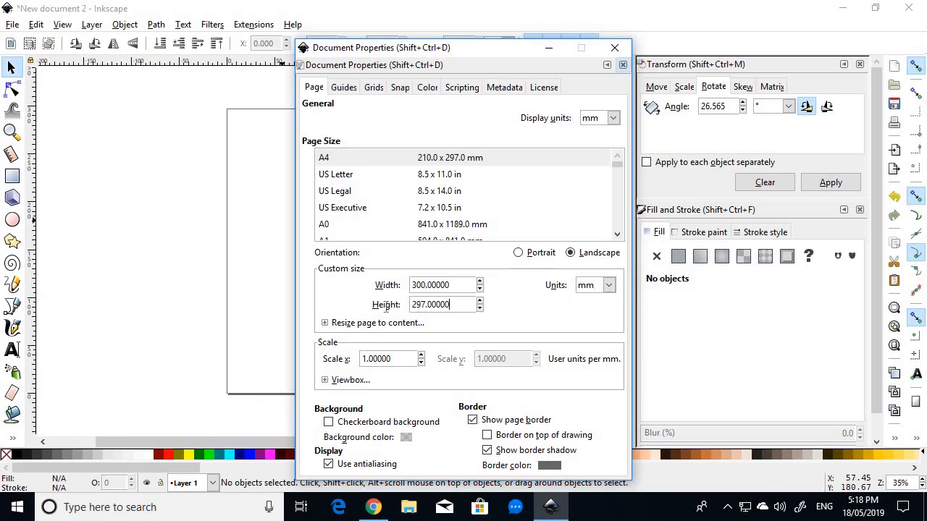
{"action": "type", "text": "150"}
{"action": "key", "text": "Tab"}
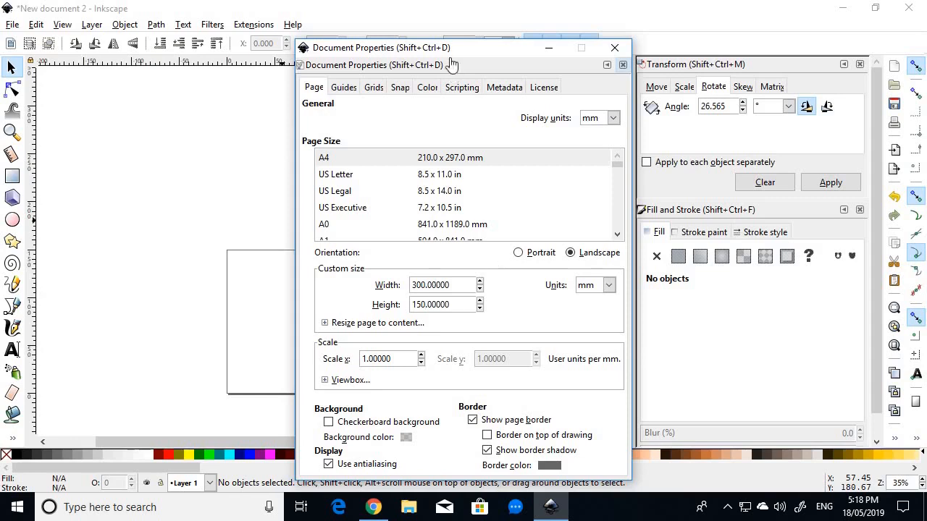
{"action": "left_click_drag", "start_coordinate": [459, 50], "coordinate": [717, 94]}
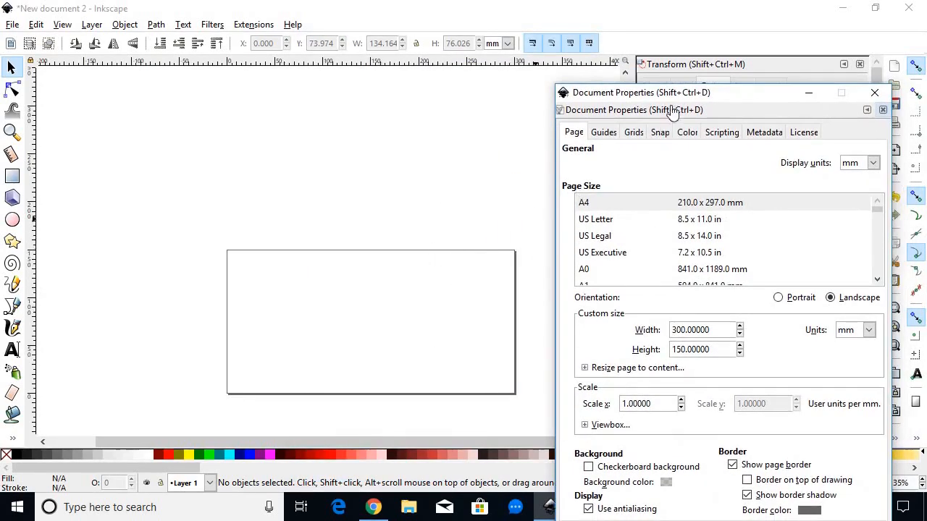
{"action": "left_click_drag", "start_coordinate": [734, 98], "coordinate": [612, 58]}
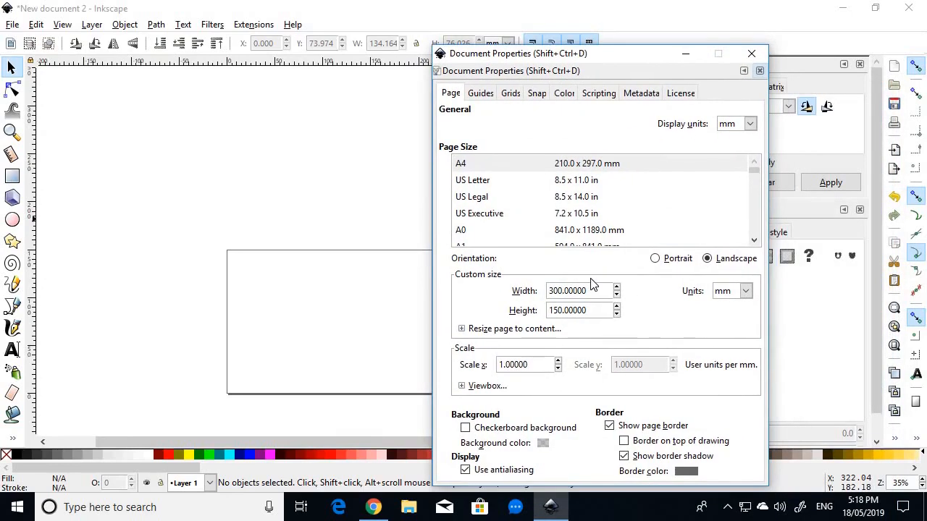
Change the page background colour to light blue by setting its red value to 186.
{"action": "left_click", "coordinate": [543, 444]}
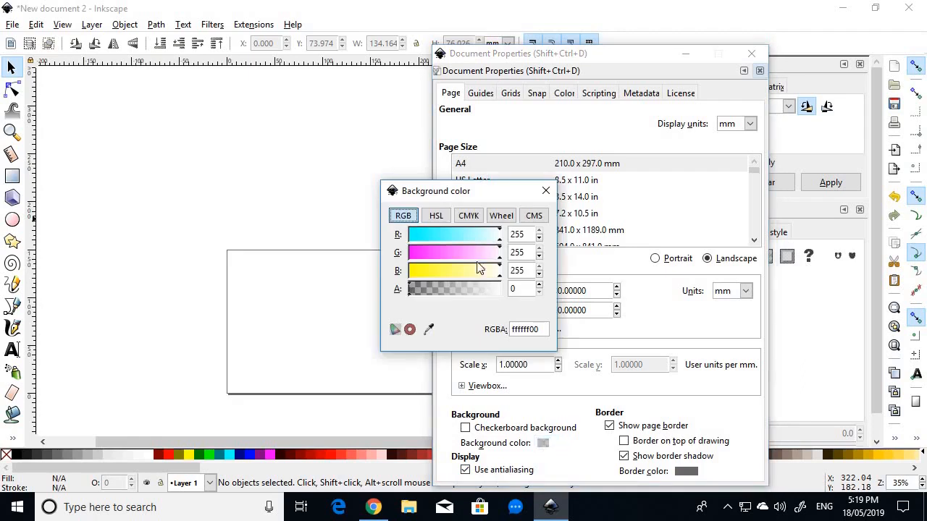
{"action": "left_click_drag", "start_coordinate": [499, 247], "coordinate": [478, 250]}
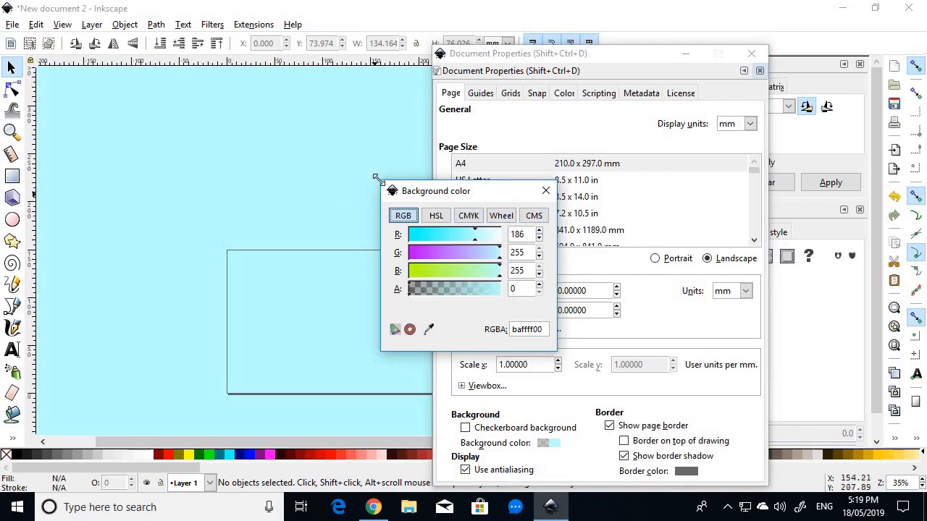
{"action": "left_click", "coordinate": [545, 192]}
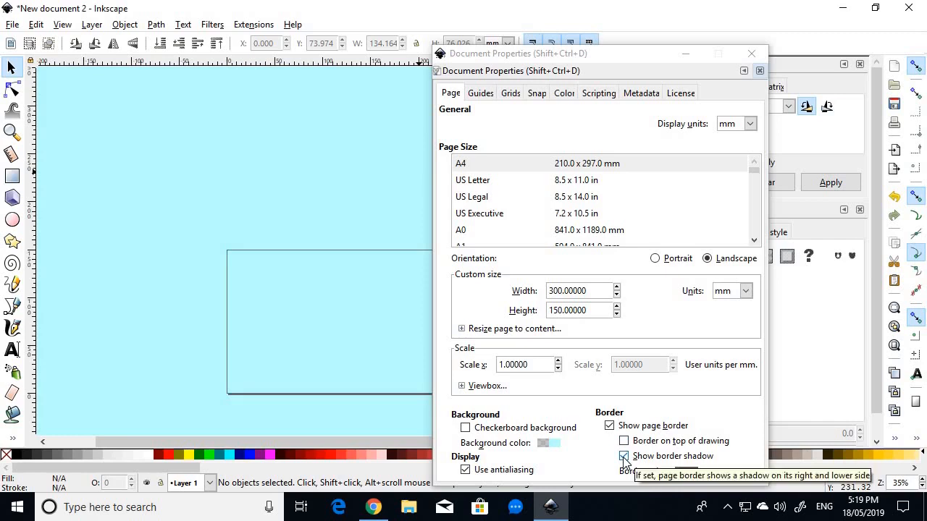
Turn off the page border shadow and check the page outline on the canvas.
{"action": "left_click", "coordinate": [624, 458]}
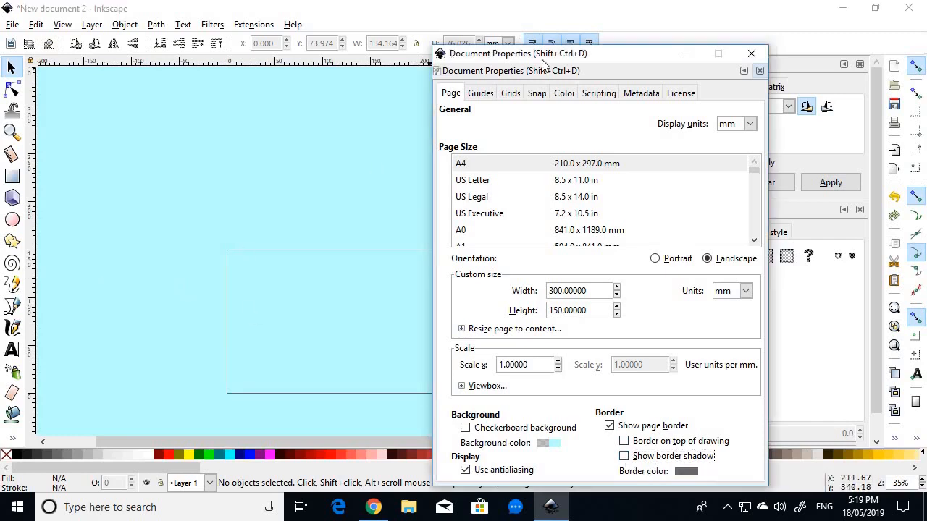
{"action": "left_click_drag", "start_coordinate": [550, 63], "coordinate": [677, 86]}
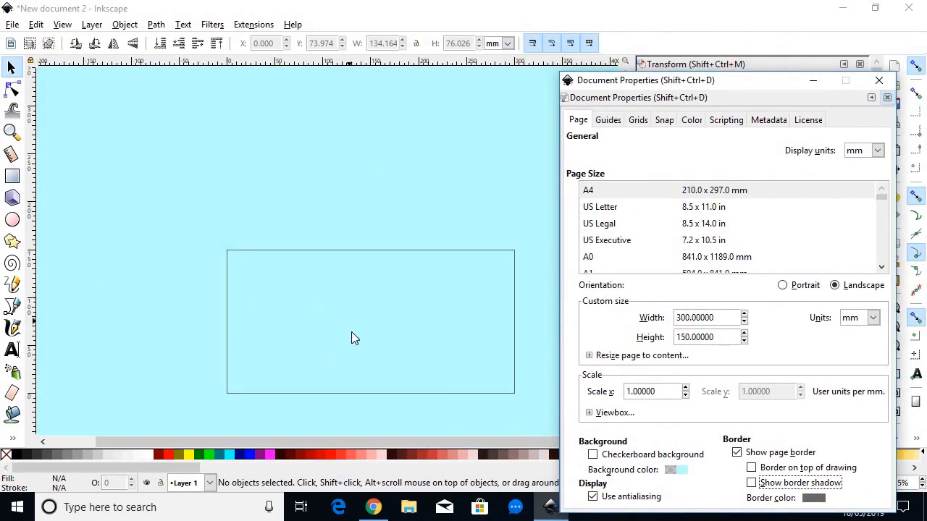
{"action": "scroll", "coordinate": [358, 346], "scroll_direction": "up", "scroll_amount": 1}
{"action": "scroll", "coordinate": [365, 328], "scroll_direction": "down", "scroll_amount": 1}
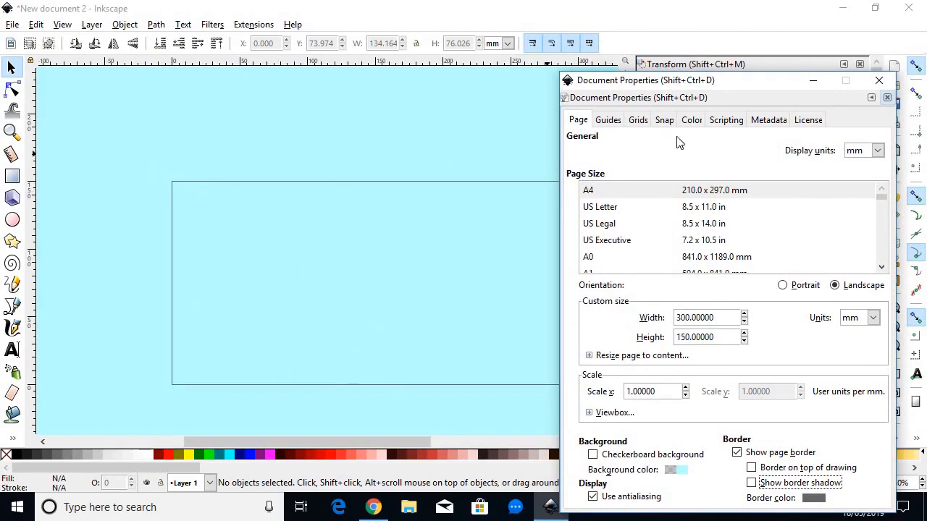
{"action": "left_click_drag", "start_coordinate": [734, 86], "coordinate": [628, 58]}
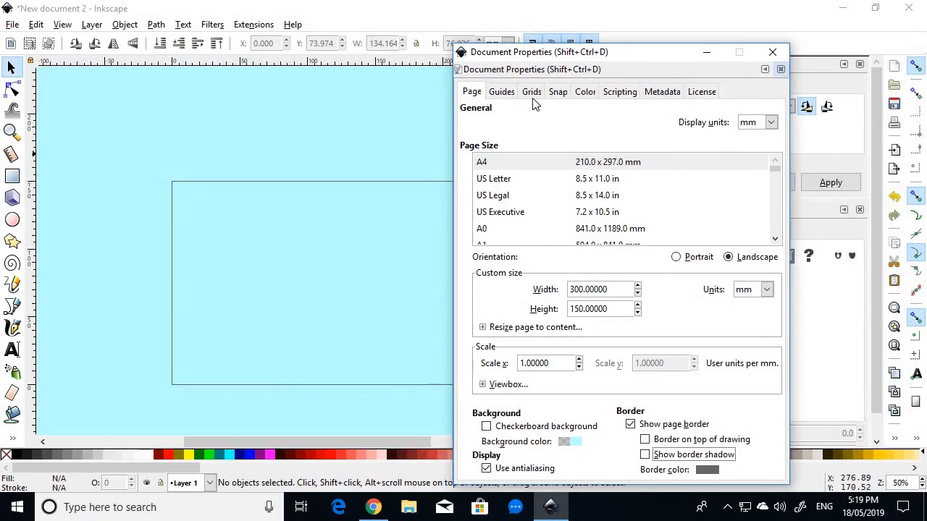
Add a new rectangular grid to the document and set its grid units to mm.
{"action": "left_click", "coordinate": [532, 93]}
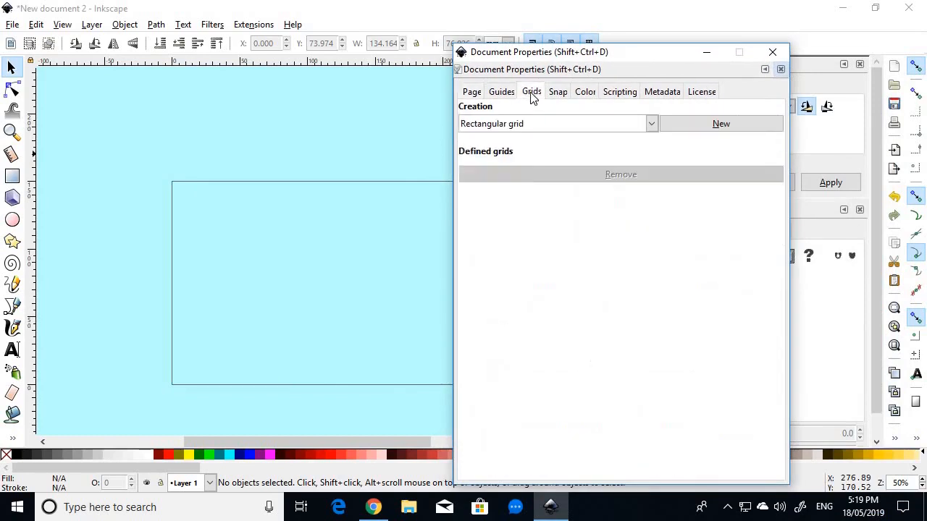
{"action": "left_click", "coordinate": [689, 123]}
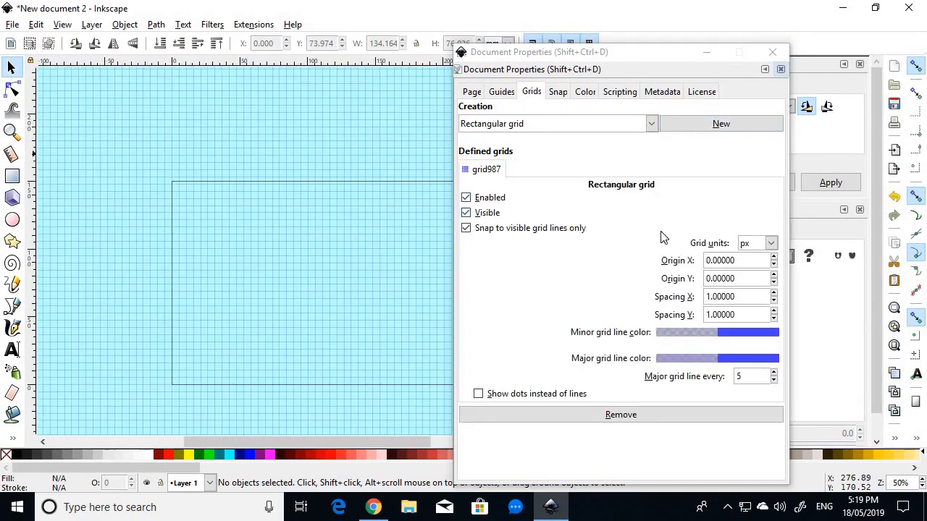
{"action": "left_click", "coordinate": [771, 244]}
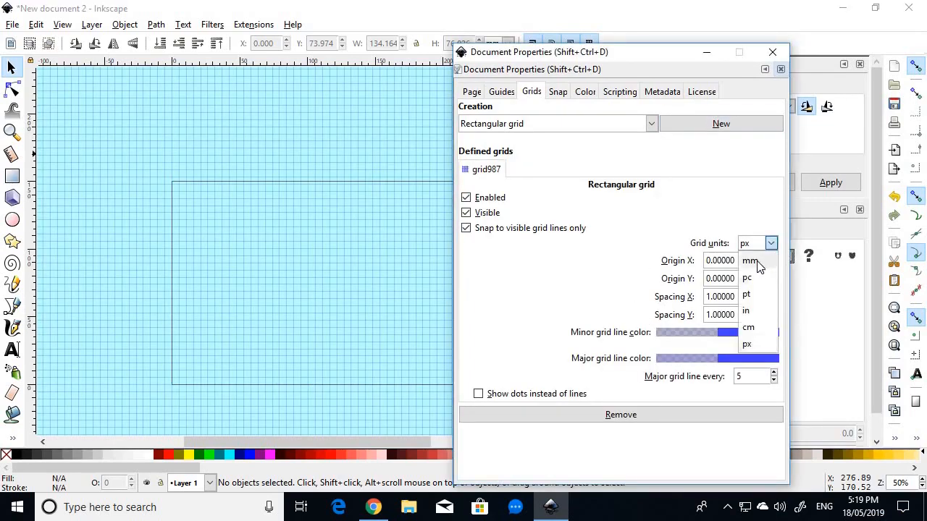
{"action": "left_click", "coordinate": [750, 261]}
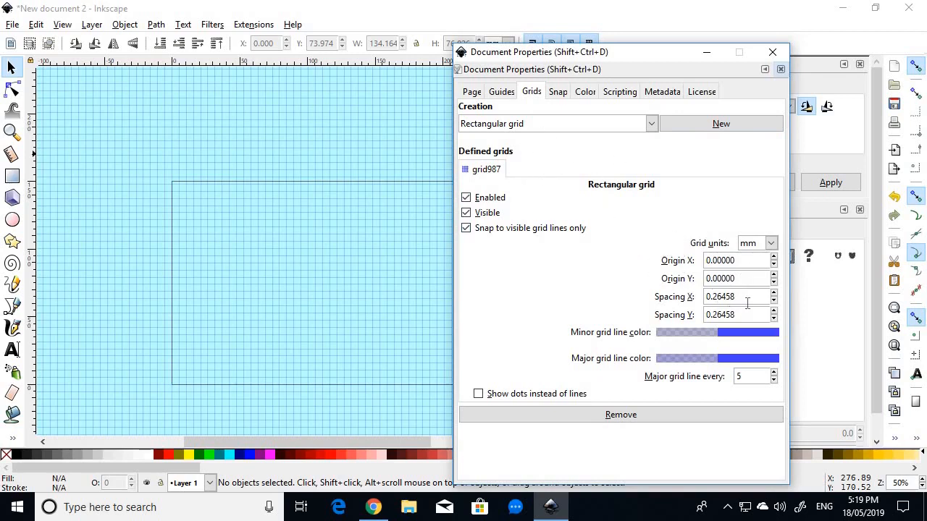
Set the grid's X and Y spacing to 5 mm each.
{"action": "left_click_drag", "start_coordinate": [755, 296], "coordinate": [650, 294]}
{"action": "type", "text": "5"}
{"action": "key", "text": "Tab"}
{"action": "type", "text": "5"}
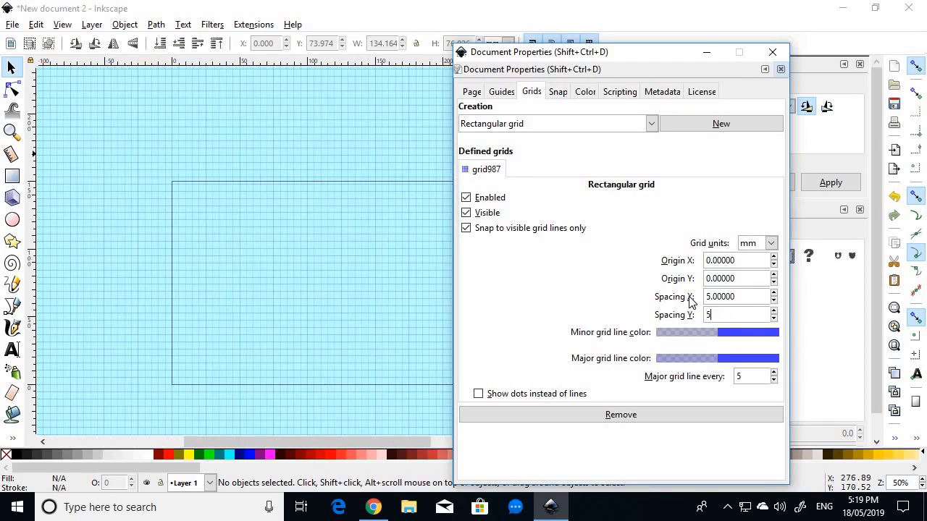
{"action": "key", "text": "Tab"}
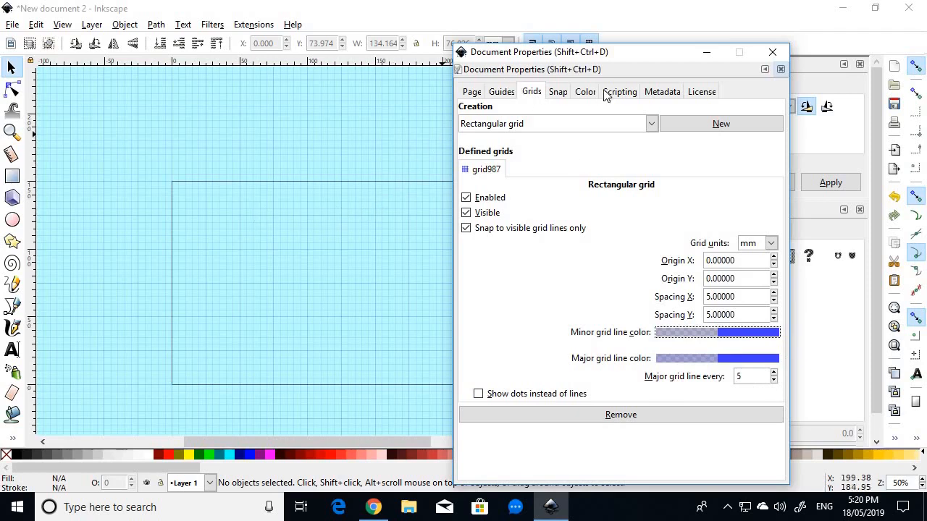
Draw a blue 300 × 150 mm rectangle that covers the whole page, snapped to the page corners.
{"action": "left_click_drag", "start_coordinate": [627, 52], "coordinate": [759, 94]}
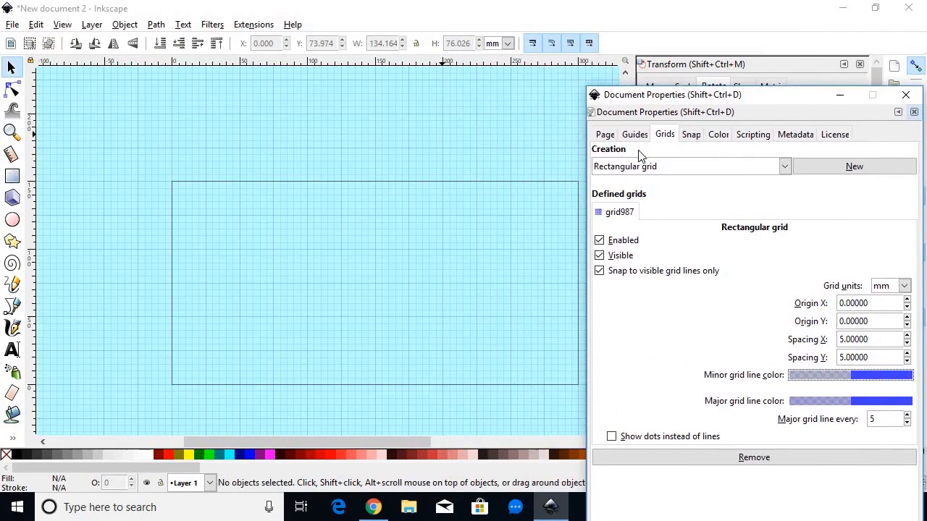
{"action": "scroll", "coordinate": [433, 289], "scroll_direction": "up", "scroll_amount": 1}
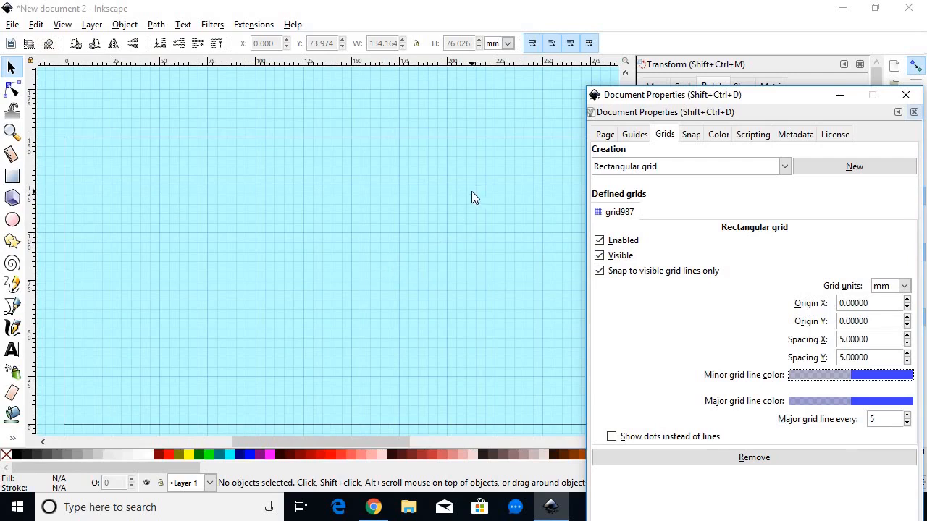
{"action": "left_click_drag", "start_coordinate": [659, 104], "coordinate": [621, 208]}
{"action": "scroll", "coordinate": [504, 230], "scroll_direction": "down", "scroll_amount": 2}
{"action": "scroll", "coordinate": [576, 225], "scroll_direction": "up", "scroll_amount": 1}
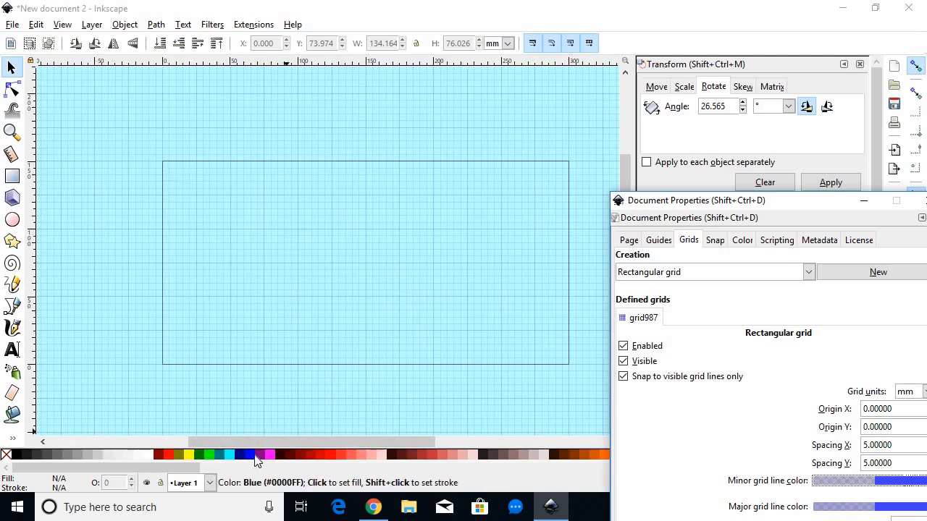
{"action": "left_click", "coordinate": [12, 176]}
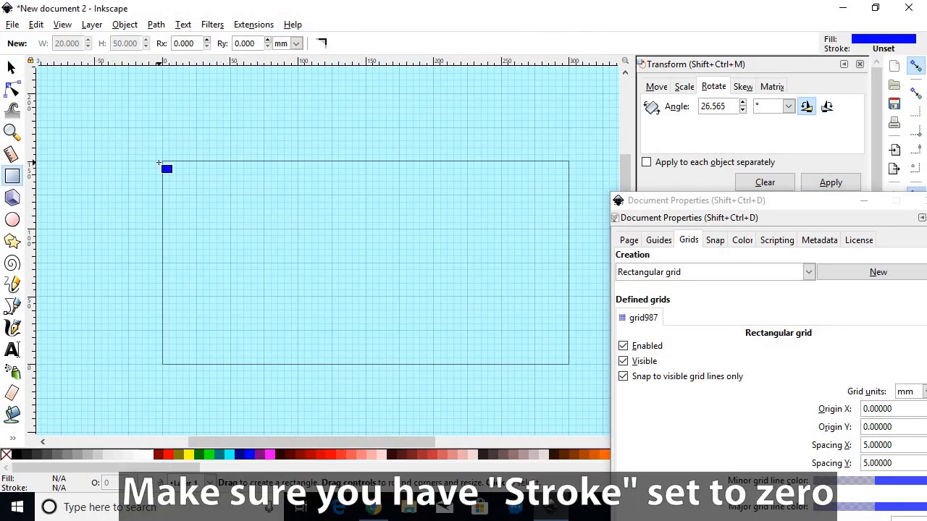
{"action": "left_click_drag", "start_coordinate": [162, 161], "coordinate": [568, 364]}
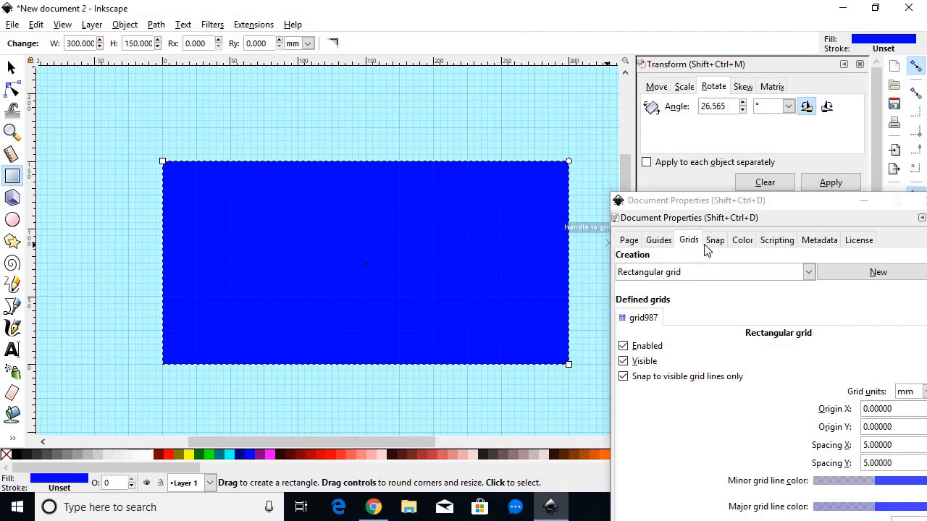
Check the document's snap settings for objects, grids and guides.
{"action": "left_click_drag", "start_coordinate": [762, 201], "coordinate": [742, 157]}
{"action": "left_click", "coordinate": [695, 197]}
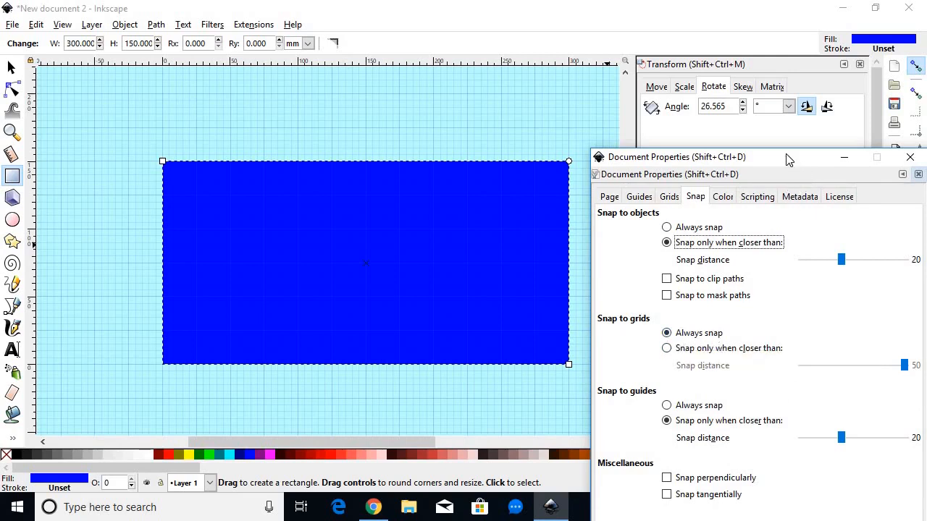
{"action": "left_click_drag", "start_coordinate": [789, 159], "coordinate": [748, 166]}
{"action": "left_click", "coordinate": [330, 249]}
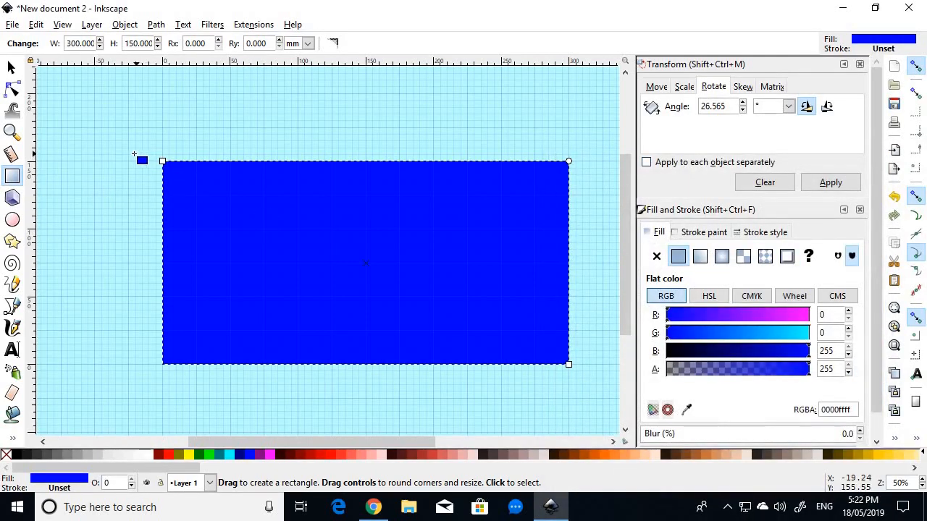
Examine the upper-left and lower-right corners of the blue rectangle for exact alignment with the grid intersections.
{"action": "scroll", "coordinate": [149, 165], "scroll_direction": "up", "scroll_amount": 10}
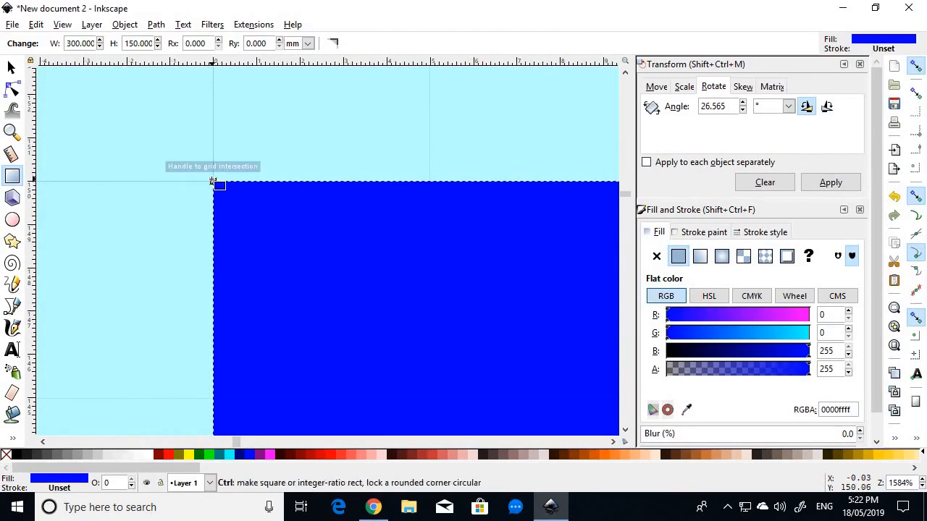
{"action": "scroll", "coordinate": [213, 181], "scroll_direction": "down", "scroll_amount": 7}
{"action": "scroll", "coordinate": [208, 177], "scroll_direction": "up", "scroll_amount": 5}
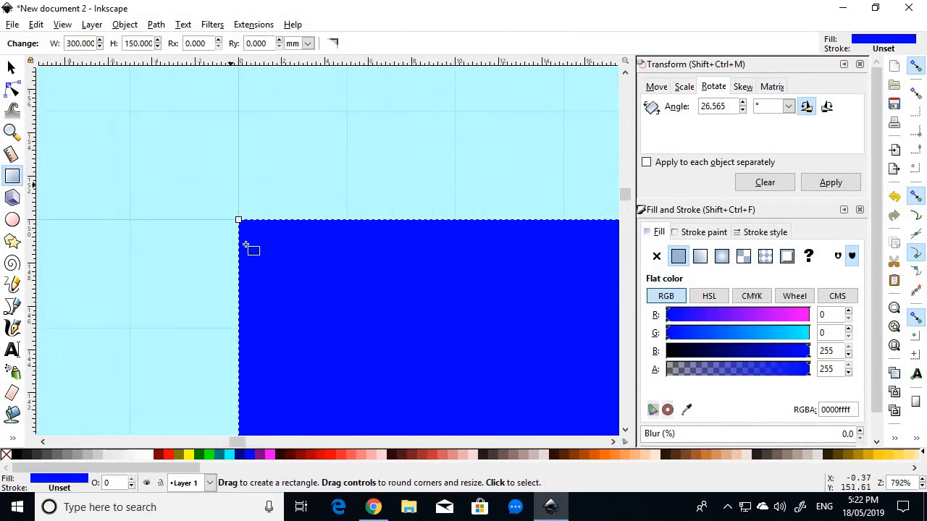
{"action": "scroll", "coordinate": [249, 236], "scroll_direction": "down", "scroll_amount": 10}
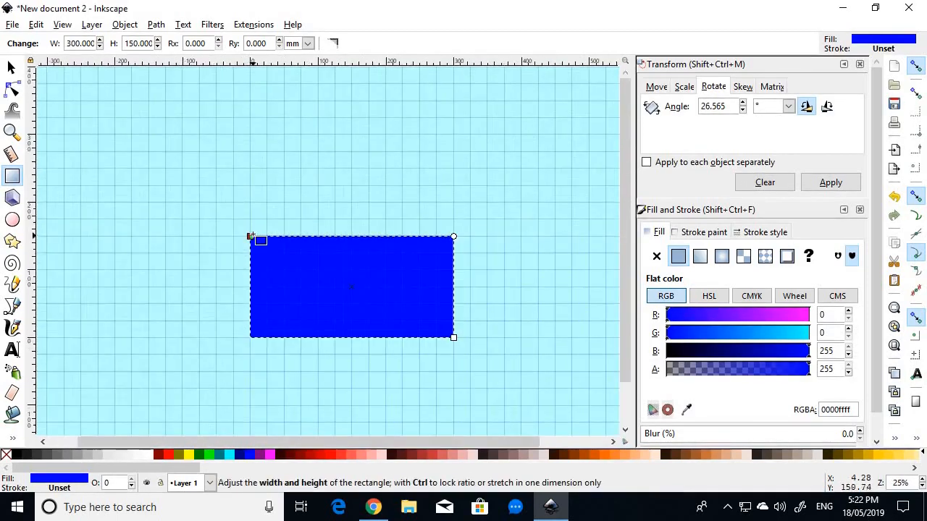
{"action": "scroll", "coordinate": [251, 236], "scroll_direction": "down", "scroll_amount": 2}
{"action": "scroll", "coordinate": [370, 299], "scroll_direction": "up", "scroll_amount": 3}
{"action": "scroll", "coordinate": [343, 270], "scroll_direction": "up", "scroll_amount": 6}
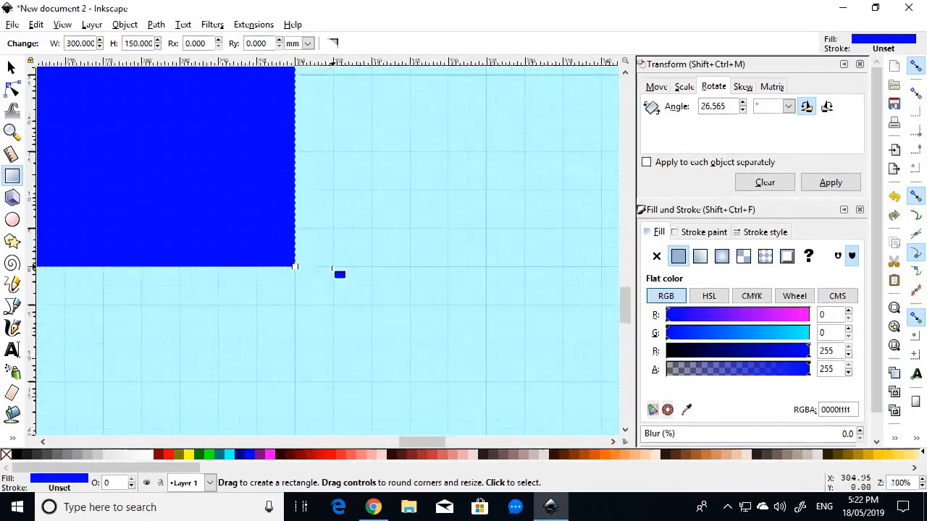
{"action": "scroll", "coordinate": [281, 265], "scroll_direction": "down", "scroll_amount": 10}
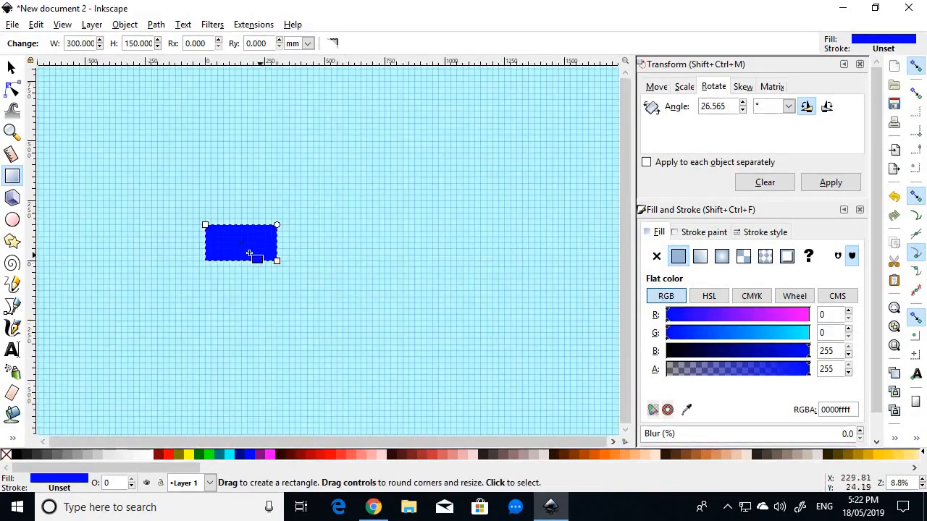
{"action": "scroll", "coordinate": [249, 253], "scroll_direction": "up", "scroll_amount": 4}
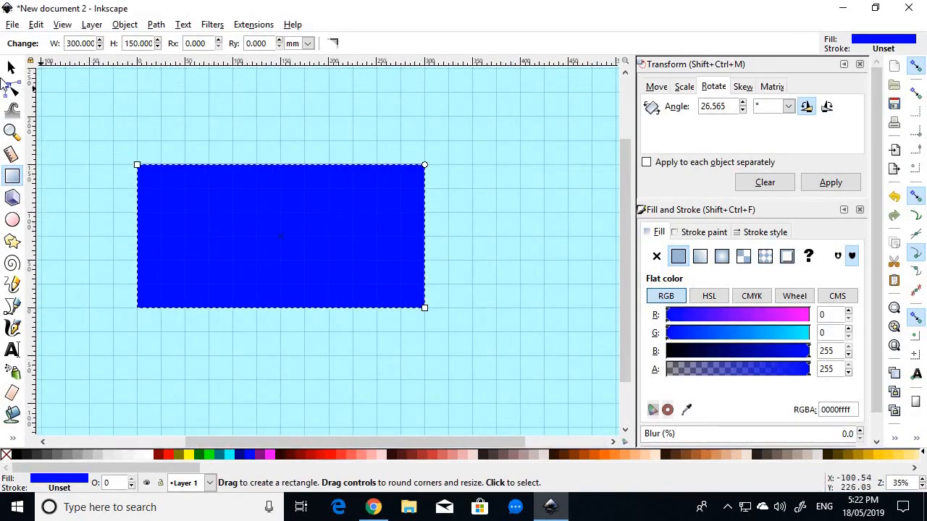
Select the rectangle, look up the flag's blue RGB values in Wikipedia's Colours table and return to the rectangle's flat fill settings.
{"action": "left_click", "coordinate": [11, 67]}
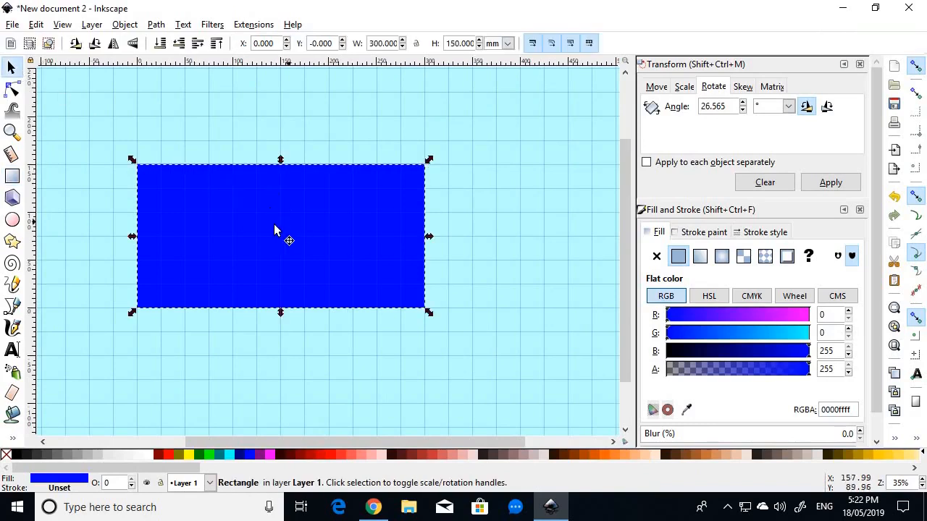
{"action": "key", "text": "alt+Tab"}
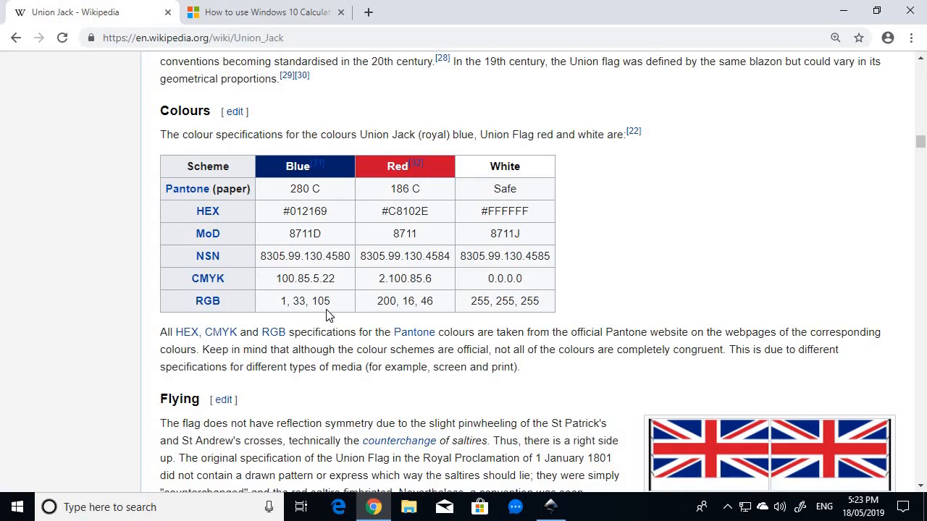
{"action": "key", "text": "alt+Tab"}
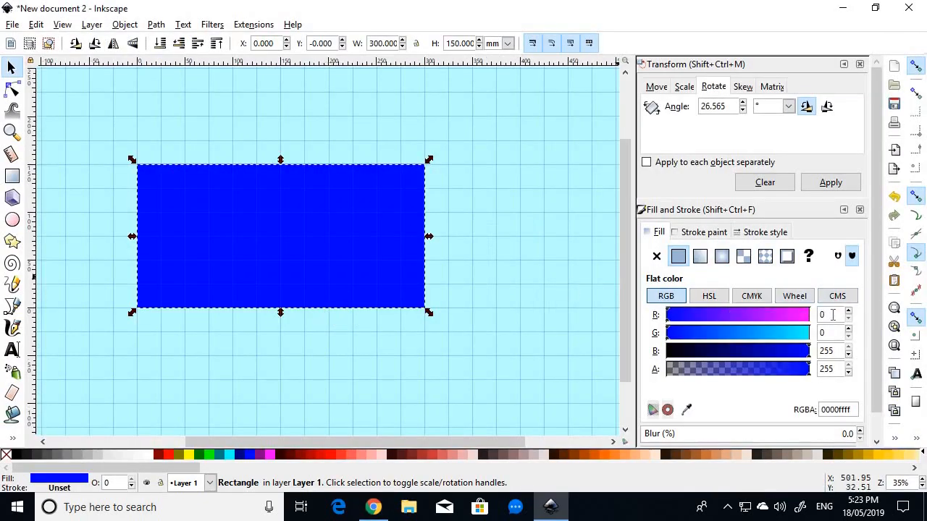
{"action": "left_click", "coordinate": [706, 262]}
{"action": "left_click", "coordinate": [679, 261]}
{"action": "left_click", "coordinate": [714, 240]}
{"action": "left_click", "coordinate": [659, 233]}
Set the rectangle's fill to the official flag blue, RGB 1, 33, 105, and deselect it.
{"action": "key", "text": "alt+Tab"}
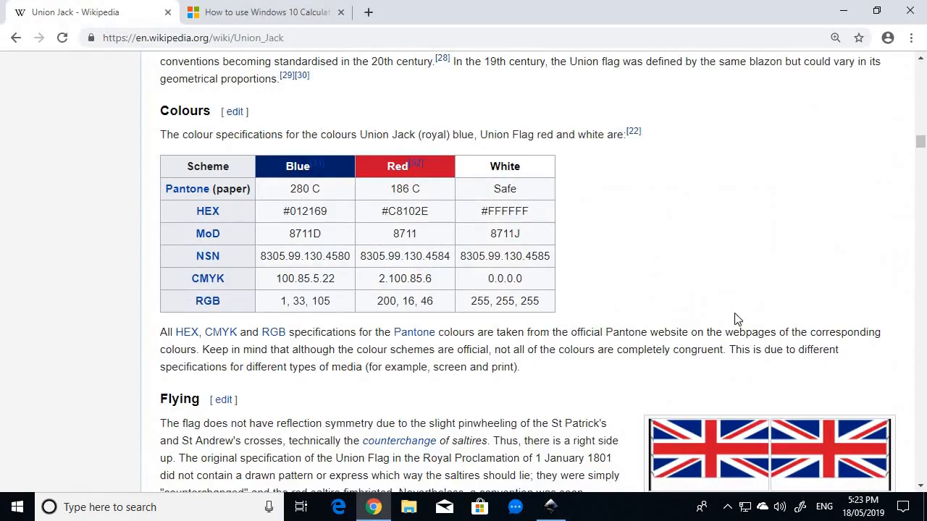
{"action": "key", "text": "alt+Tab"}
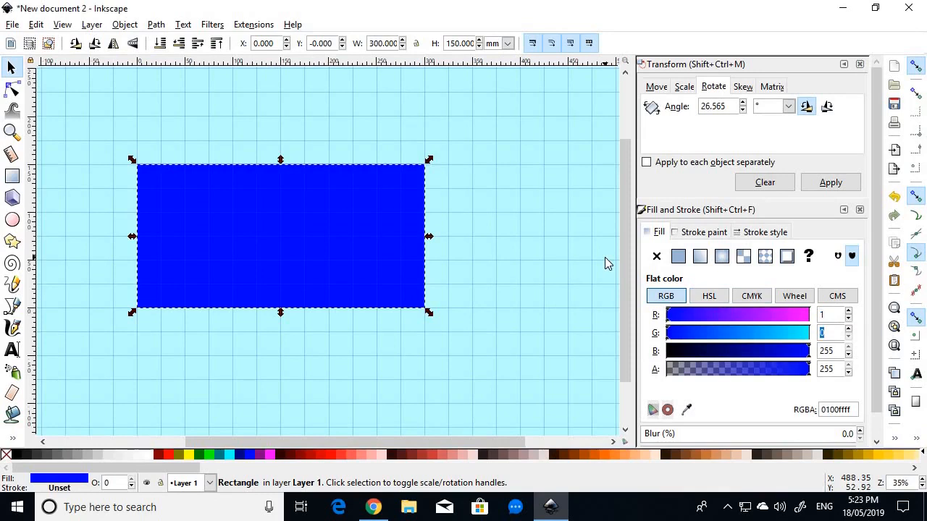
{"action": "type", "text": "33"}
{"action": "key", "text": "alt+Tab"}
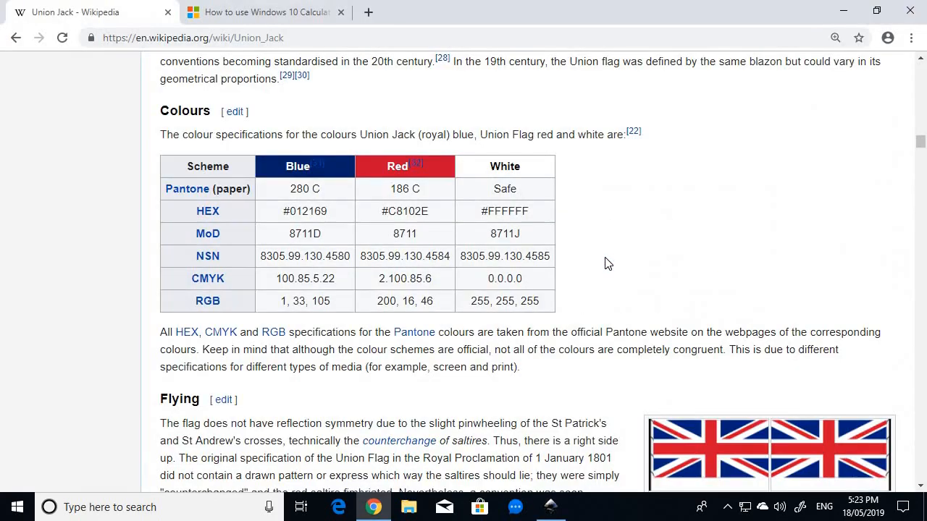
{"action": "key", "text": "alt+Tab"}
{"action": "type", "text": "1"}
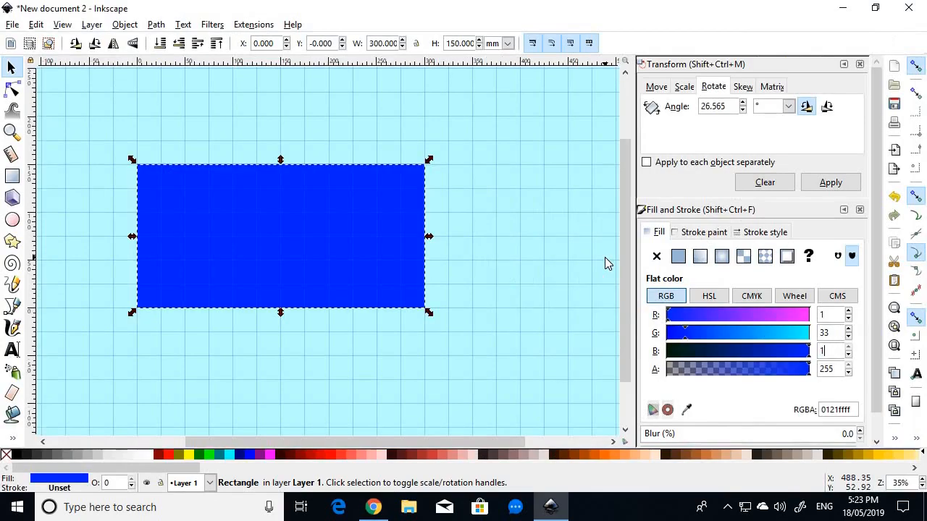
{"action": "key", "text": "Tab"}
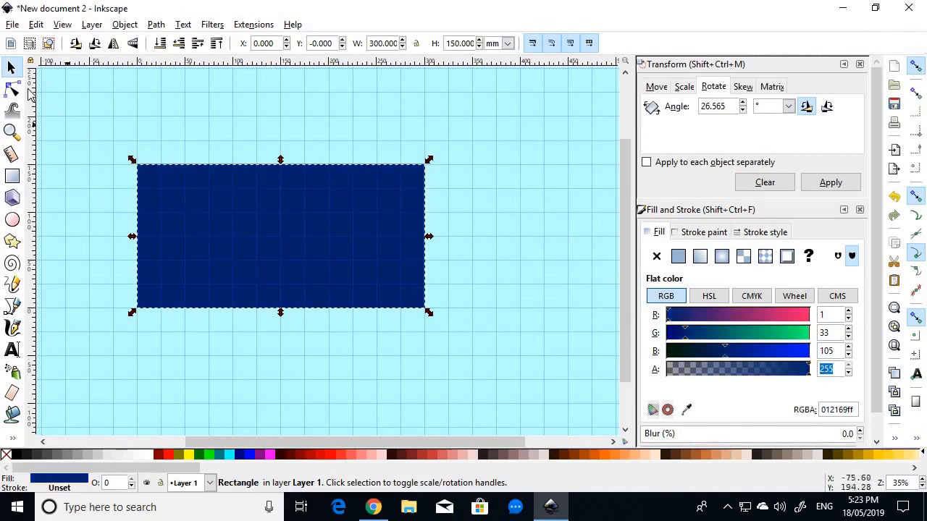
{"action": "left_click", "coordinate": [187, 108]}
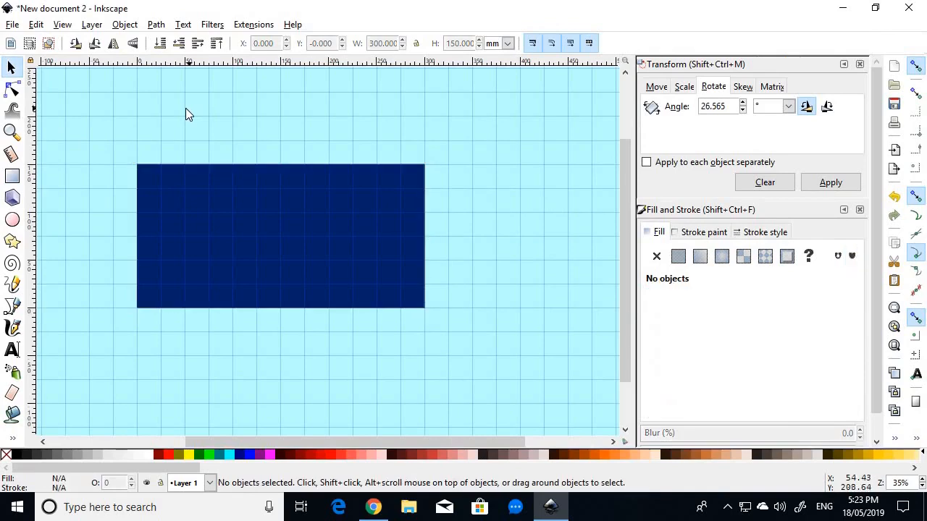
Switch to the Wikipedia Union Jack article and open the flag specification diagram to study the cross and fimbriation proportions.
{"action": "key", "text": "alt+Tab"}
{"action": "scroll", "coordinate": [520, 186], "scroll_direction": "up", "scroll_amount": 8}
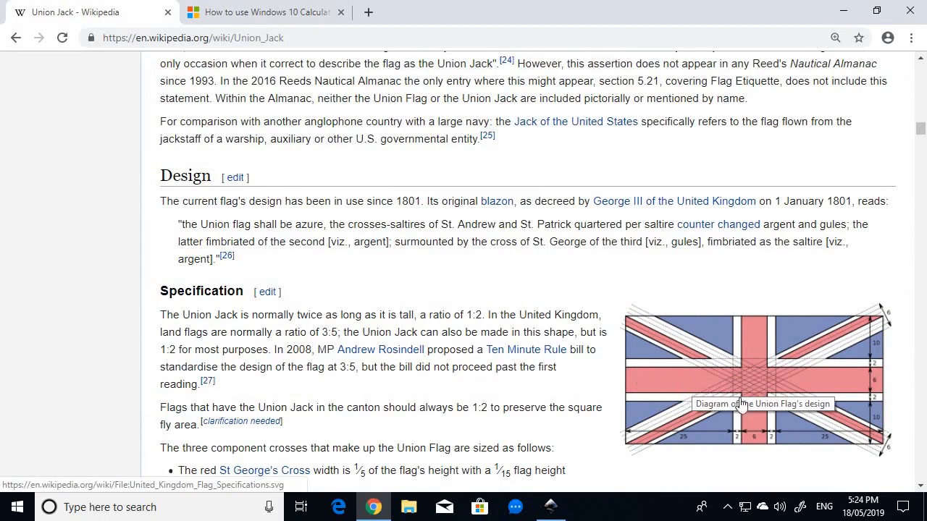
{"action": "scroll", "coordinate": [484, 297], "scroll_direction": "down", "scroll_amount": 2}
{"action": "scroll", "coordinate": [483, 297], "scroll_direction": "down", "scroll_amount": 1}
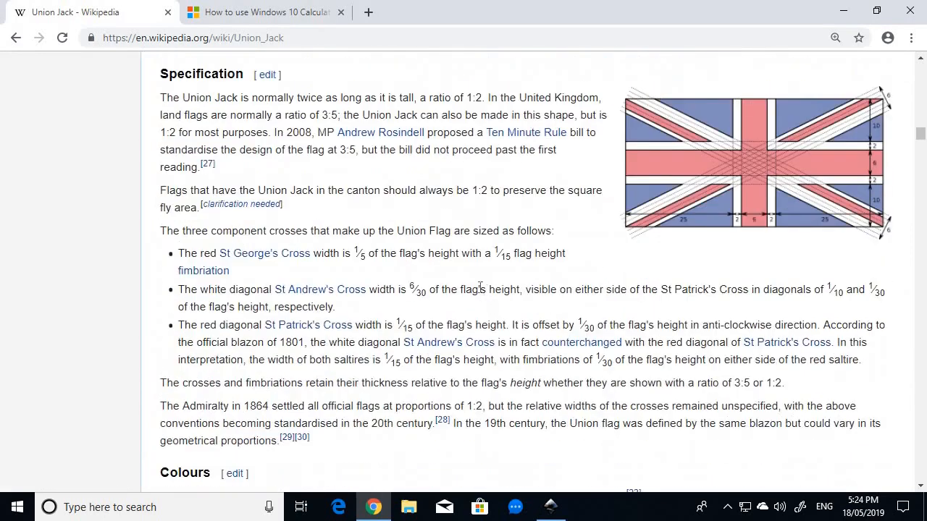
{"action": "key", "text": "alt+Tab"}
{"action": "key", "text": "alt+Tab"}
{"action": "left_click", "coordinate": [784, 201]}
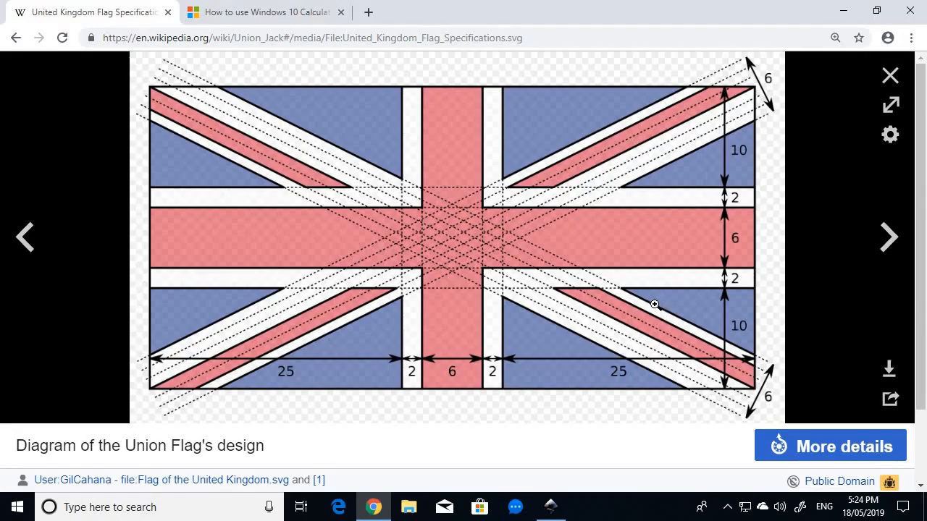
Back in Inkscape, draw a white 300 × 50 mm horizontal band across the middle of the blue rectangle and undo it.
{"action": "key", "text": "alt+Tab"}
{"action": "scroll", "coordinate": [120, 230], "scroll_direction": "up", "scroll_amount": 2, "text": "ctrl"}
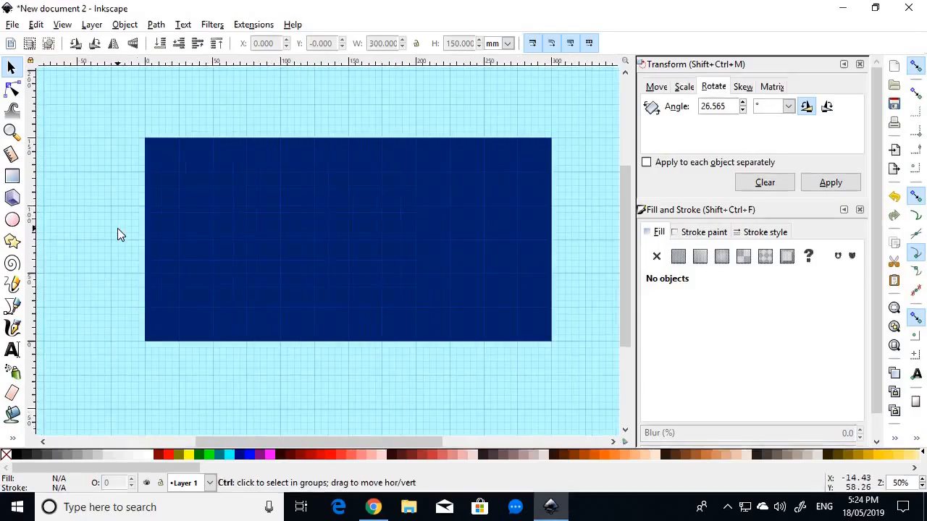
{"action": "scroll", "coordinate": [126, 238], "scroll_direction": "down", "scroll_amount": 1, "text": "ctrl"}
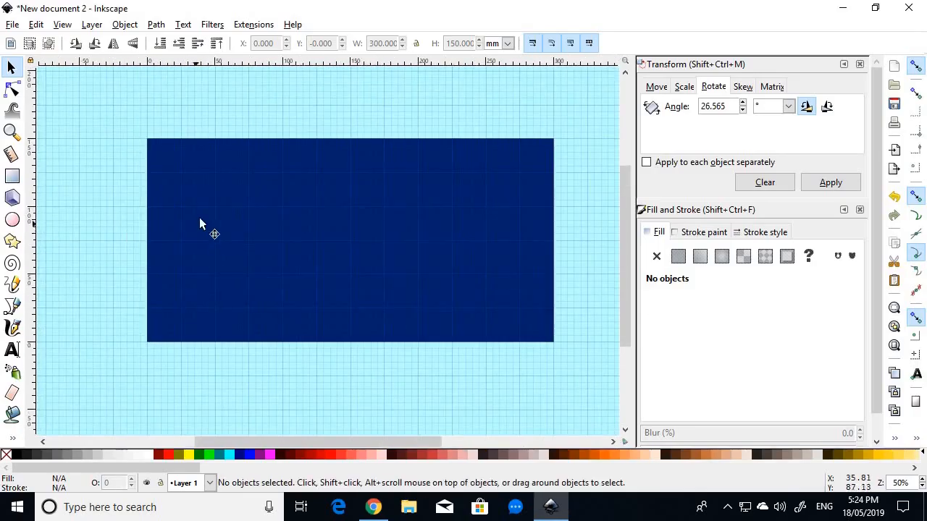
{"action": "left_click", "coordinate": [11, 176]}
{"action": "left_click", "coordinate": [151, 456]}
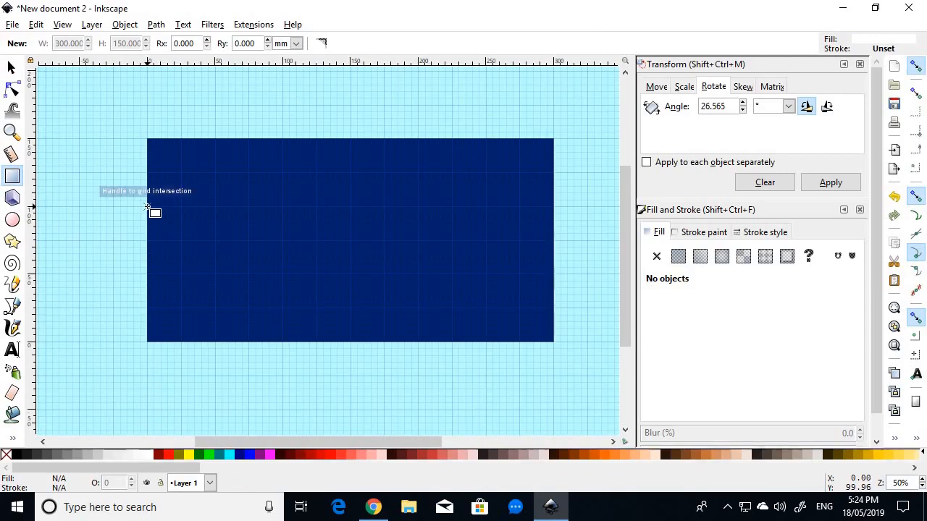
{"action": "left_click_drag", "start_coordinate": [148, 208], "coordinate": [554, 275]}
{"action": "scroll", "coordinate": [554, 275], "scroll_direction": "up", "scroll_amount": 3}
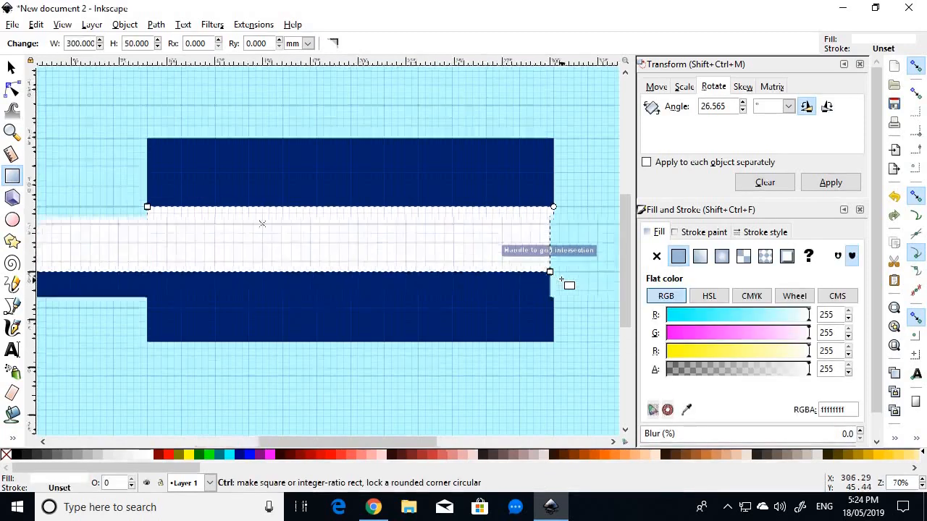
{"action": "scroll", "coordinate": [536, 263], "scroll_direction": "up", "scroll_amount": 3}
{"action": "scroll", "coordinate": [533, 259], "scroll_direction": "down", "scroll_amount": 6}
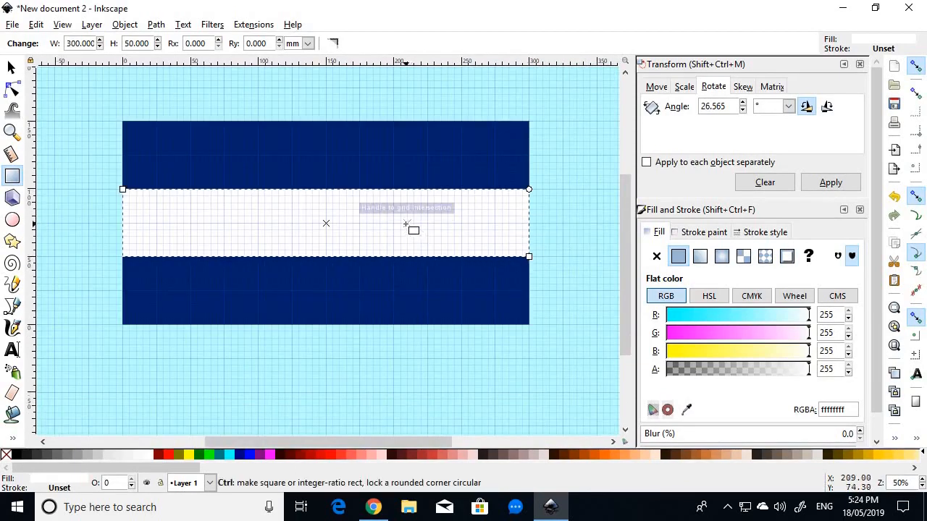
{"action": "key", "text": "ctrl+z"}
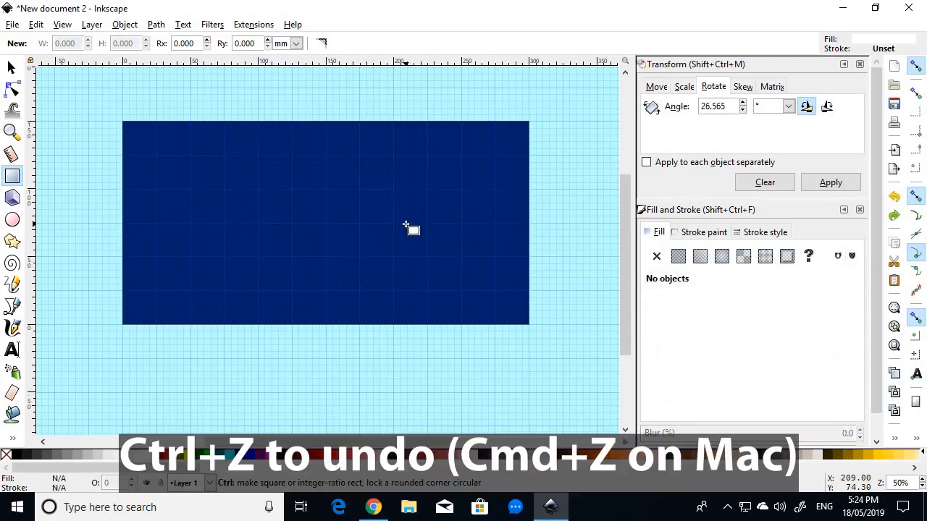
Draw a white rectangle about 125 × 60 mm inside the blue one and set its X position to 0 mm.
{"action": "mouse_move", "coordinate": [259, 170]}
{"action": "left_mouse_down"}
{"action": "mouse_move", "coordinate": [300, 198]}
{"action": "mouse_move", "coordinate": [427, 250]}
{"action": "left_mouse_up"}
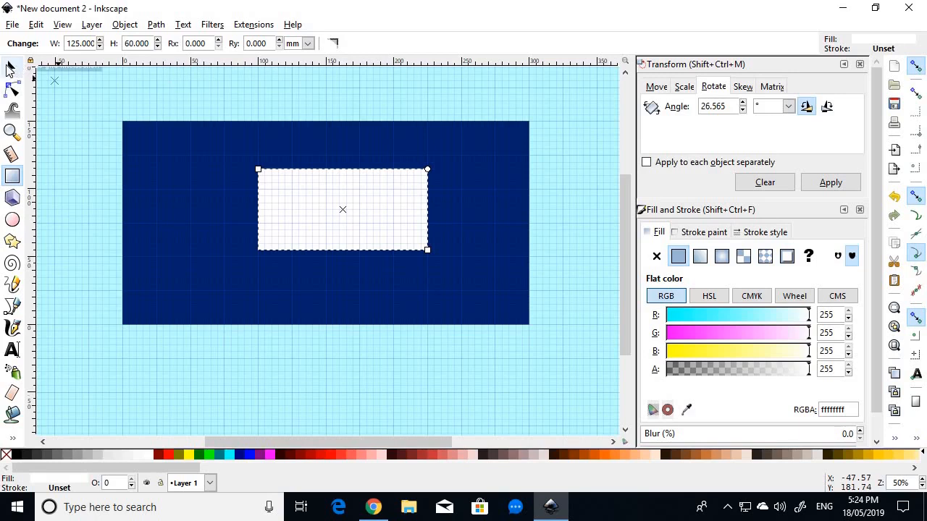
{"action": "left_click", "coordinate": [11, 67]}
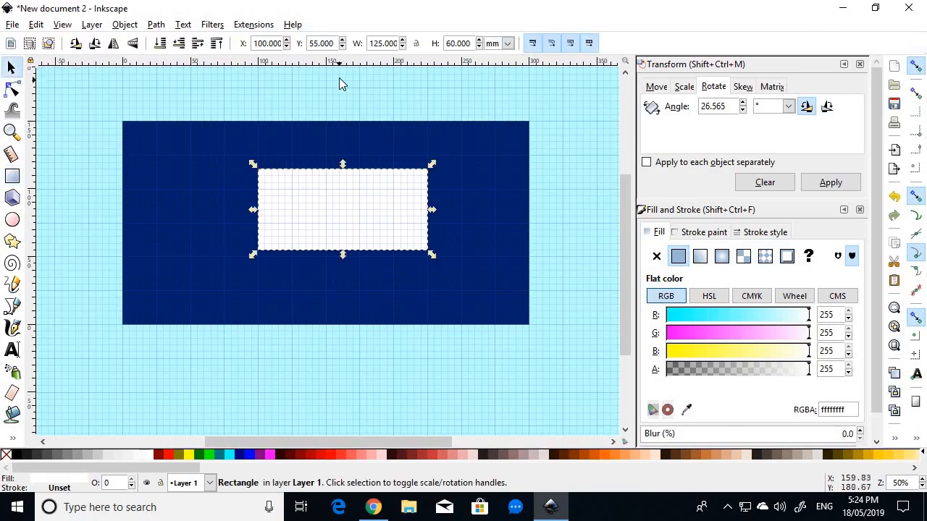
{"action": "double_click", "coordinate": [263, 44]}
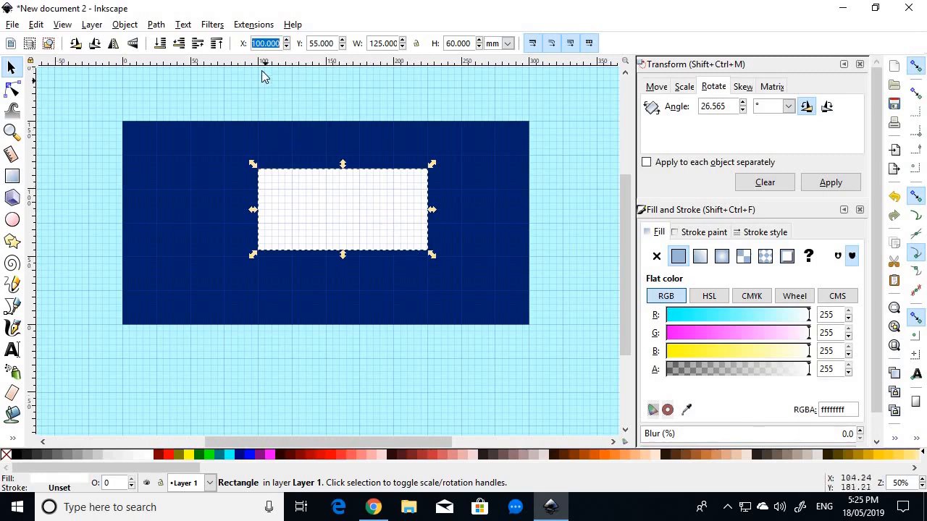
{"action": "type", "text": "0"}
{"action": "key", "text": "Return"}
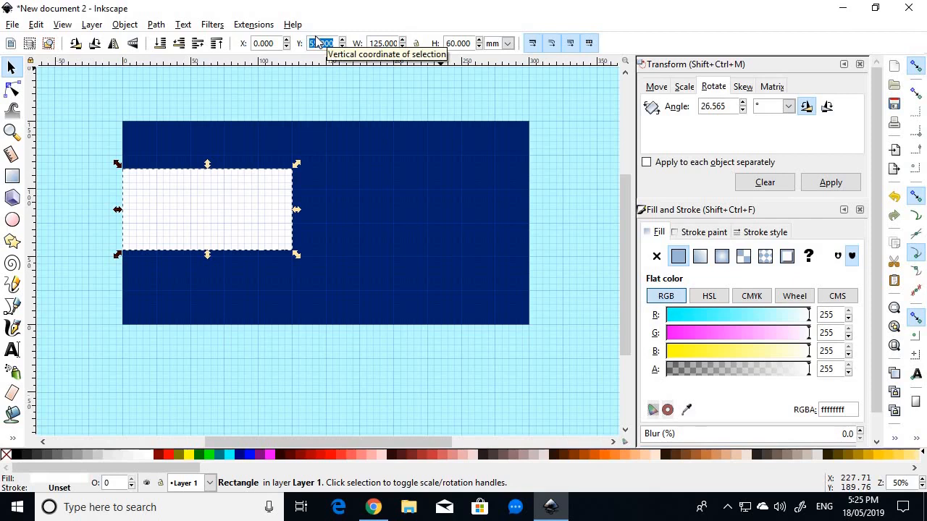
Set the white rectangle's Y position to 50 mm, its height to 50 mm and its width to 300 mm, and deselect it.
{"action": "type", "text": "50"}
{"action": "key", "text": "Return"}
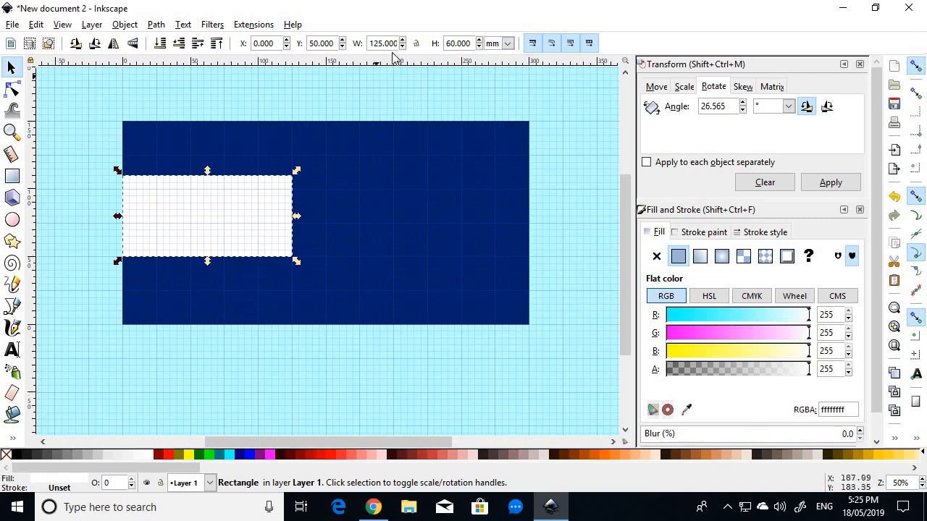
{"action": "double_click", "coordinate": [449, 43]}
{"action": "type", "text": "50"}
{"action": "key", "text": "Return"}
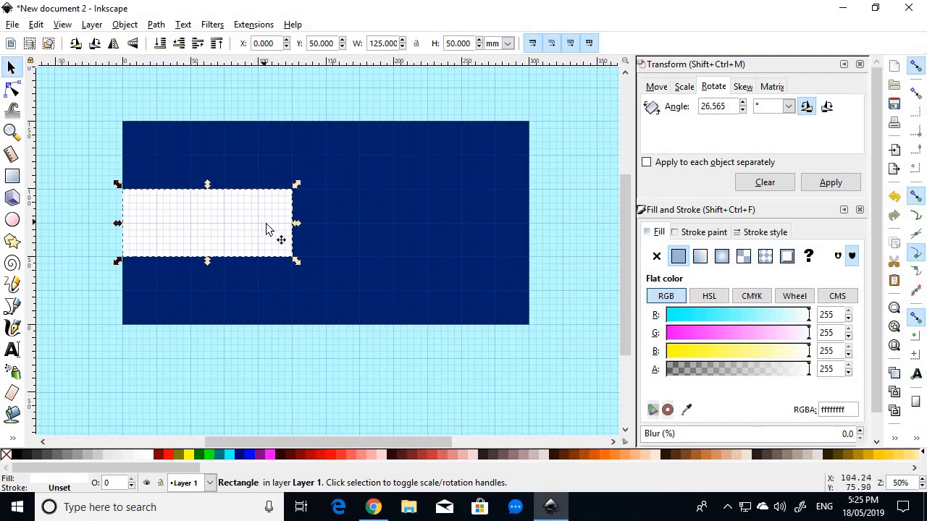
{"action": "double_click", "coordinate": [375, 44]}
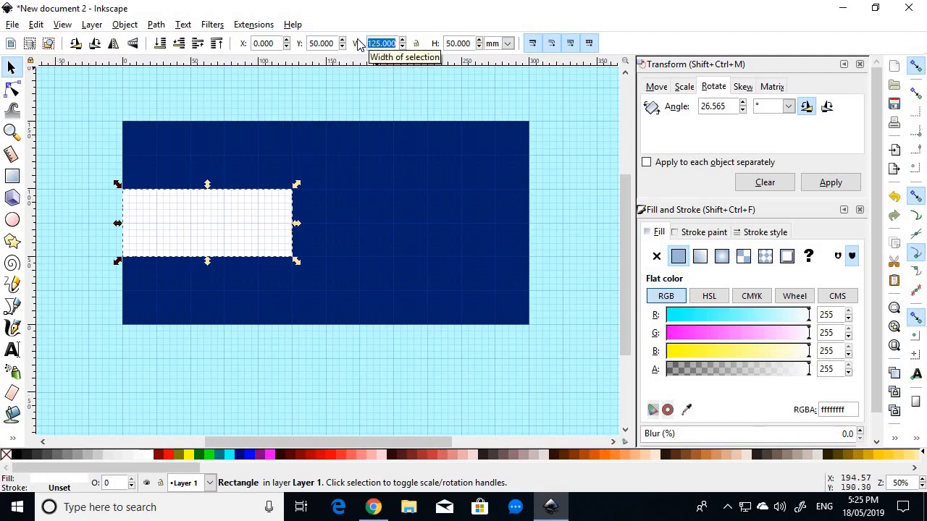
{"action": "type", "text": "3"}
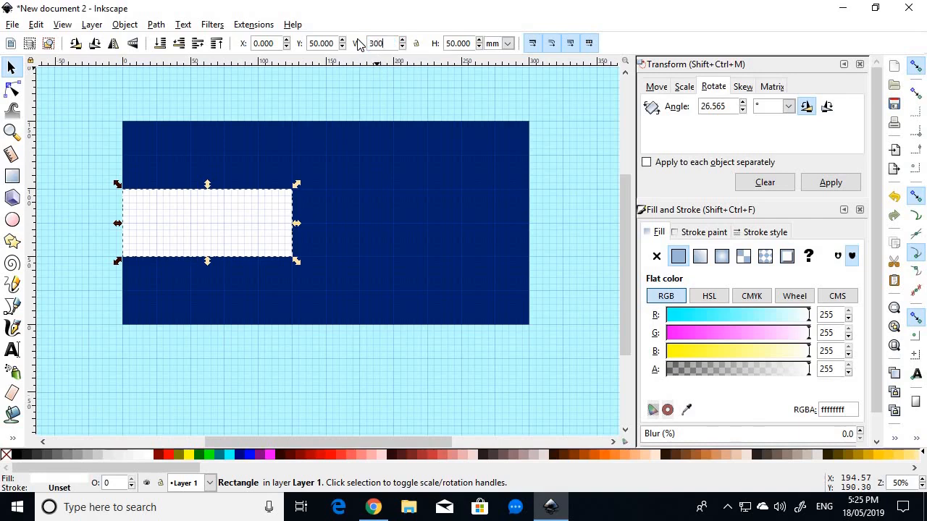
{"action": "type", "text": "00"}
{"action": "key", "text": "Return"}
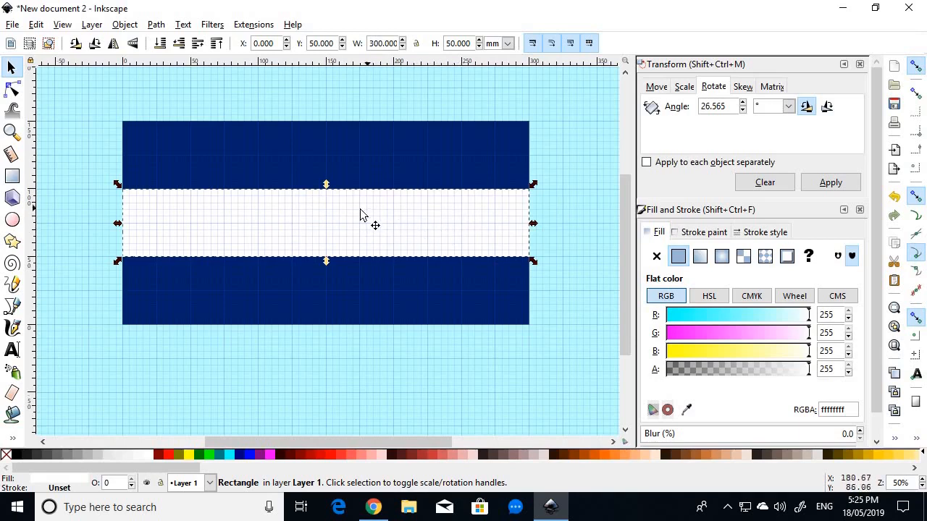
{"action": "left_click", "coordinate": [299, 105]}
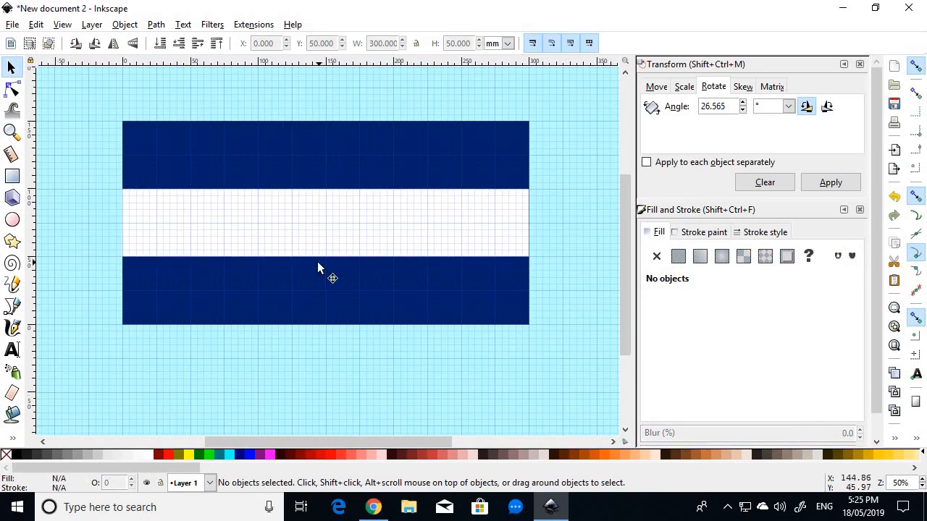
Copy the horizontal white band, paste it in place and rotate the copy 90° clockwise.
{"action": "left_click", "coordinate": [346, 230]}
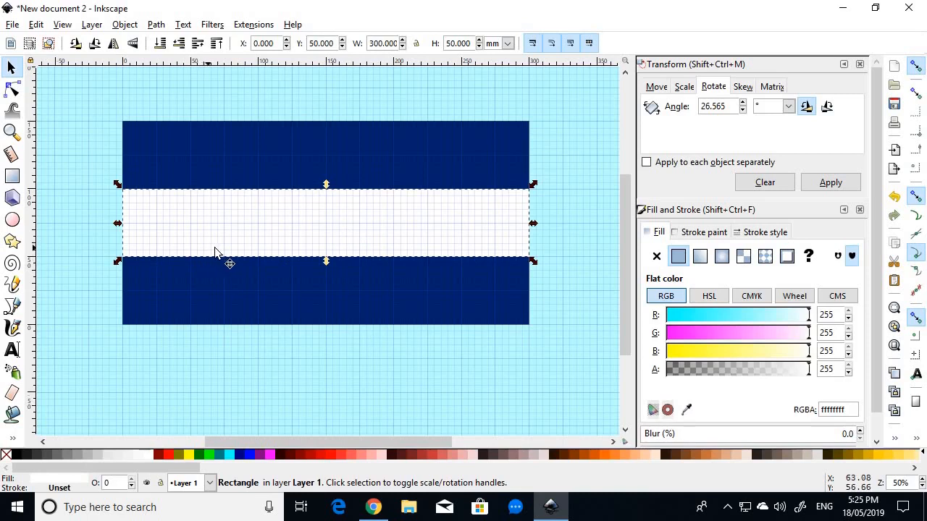
{"action": "key", "text": "ctrl+c"}
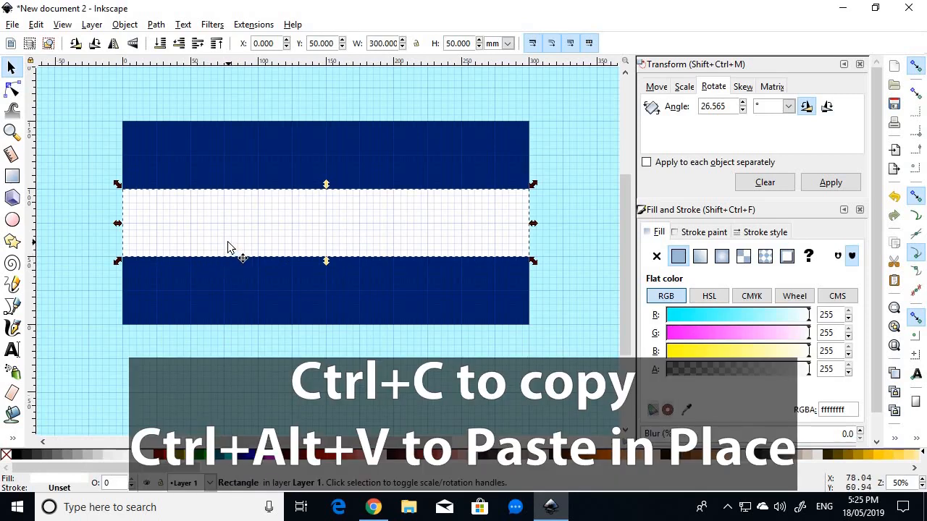
{"action": "key", "text": "ctrl+alt+v"}
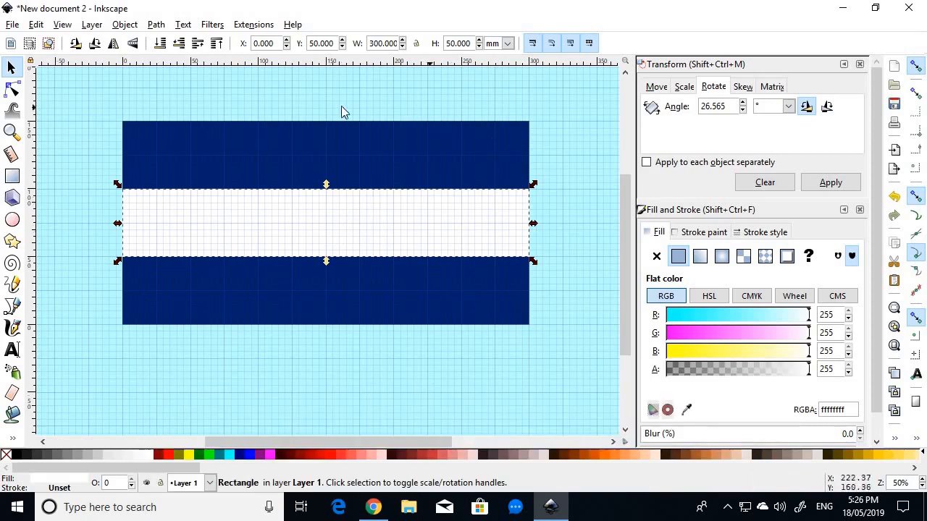
{"action": "left_click", "coordinate": [94, 45]}
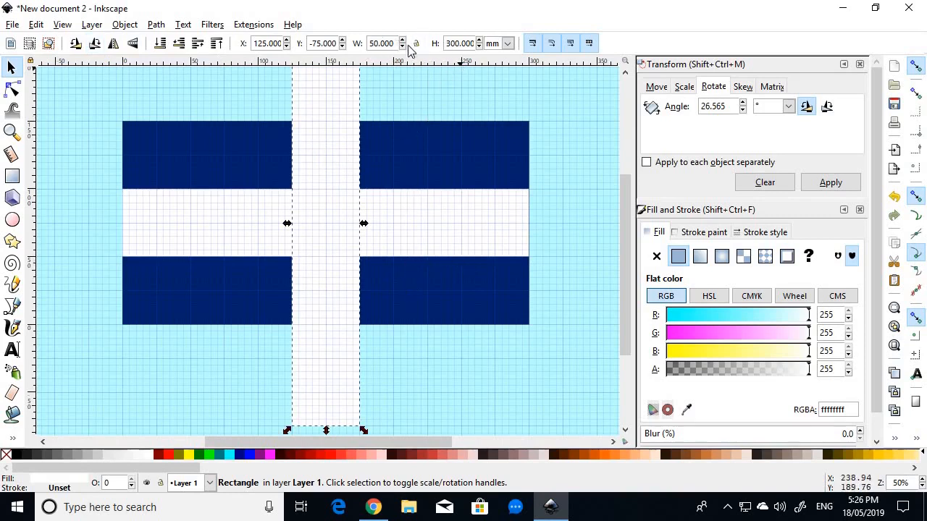
Set the vertical white band's height to 150 mm and its Y position to 0 mm, and deselect it.
{"action": "triple_click", "coordinate": [450, 42]}
{"action": "type", "text": "150"}
{"action": "key", "text": "Return"}
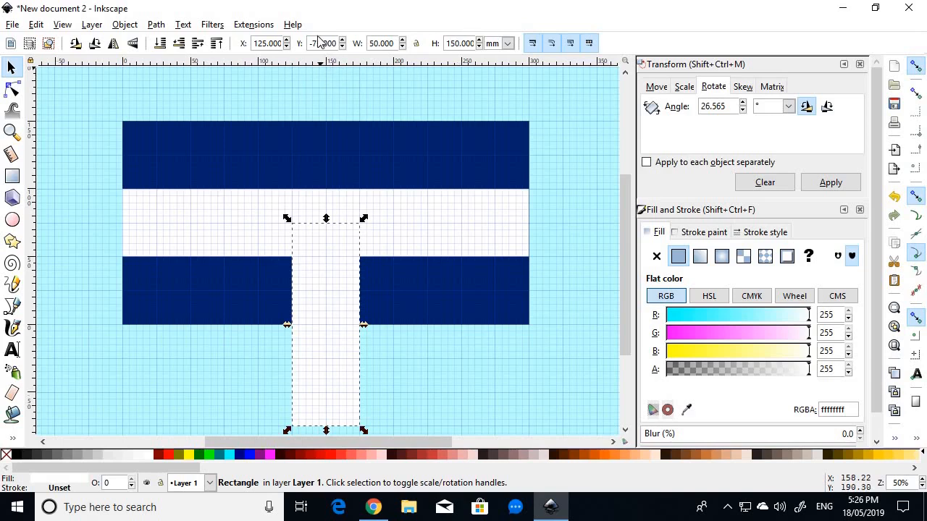
{"action": "type", "text": "0"}
{"action": "key", "text": "Return"}
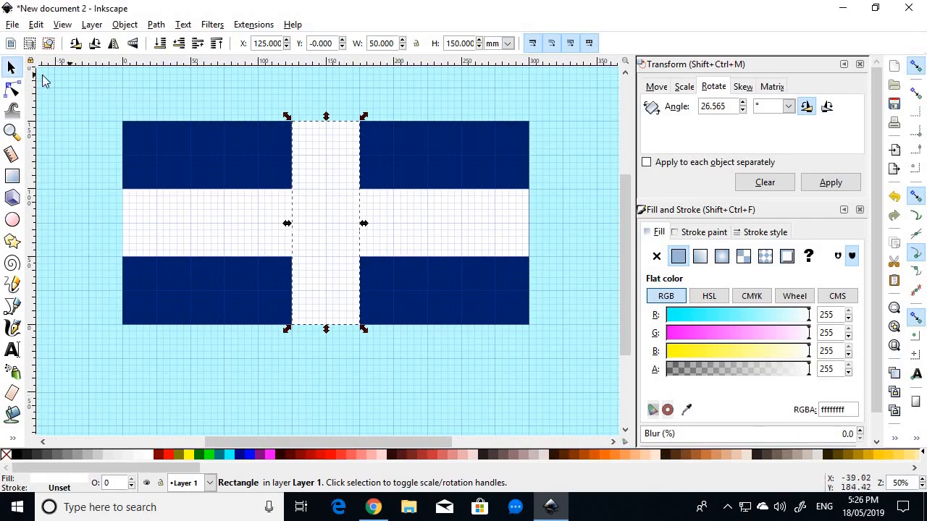
{"action": "left_click", "coordinate": [128, 89]}
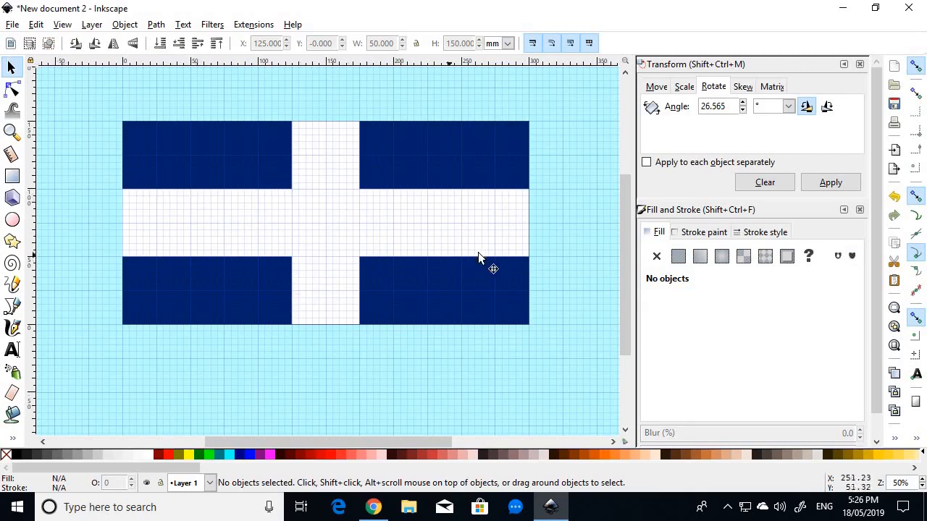
Consult the Wikipedia flag specification diagram, and back in Inkscape draw a red rectangle about 80 × 30 mm at the left end of the horizontal white band.
{"action": "key", "text": "alt+Tab"}
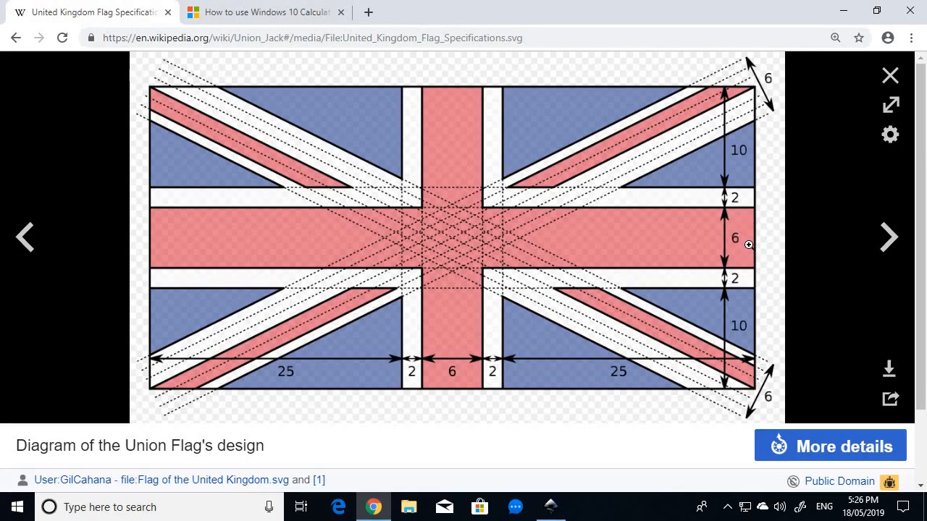
{"action": "key", "text": "alt+Tab"}
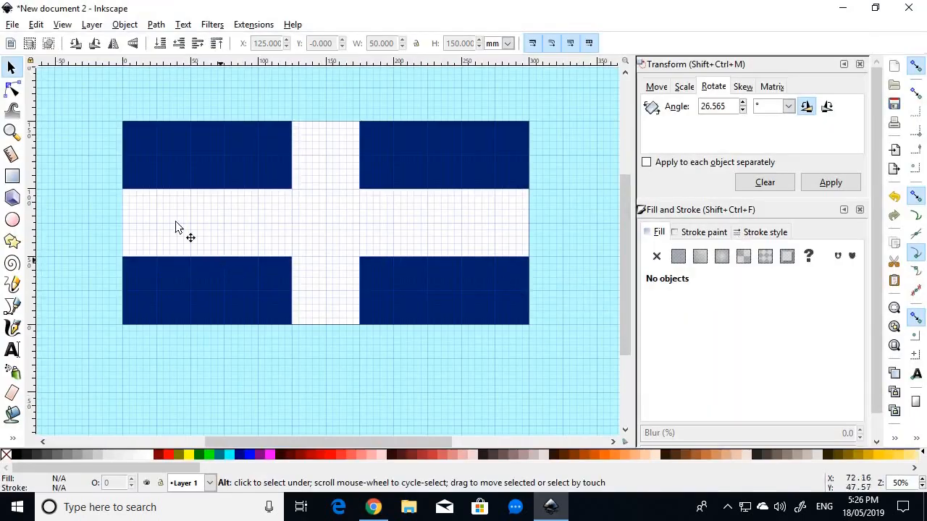
{"action": "scroll", "coordinate": [112, 217], "scroll_direction": "up", "scroll_amount": 1}
{"action": "scroll", "coordinate": [111, 218], "scroll_direction": "up", "scroll_amount": 2}
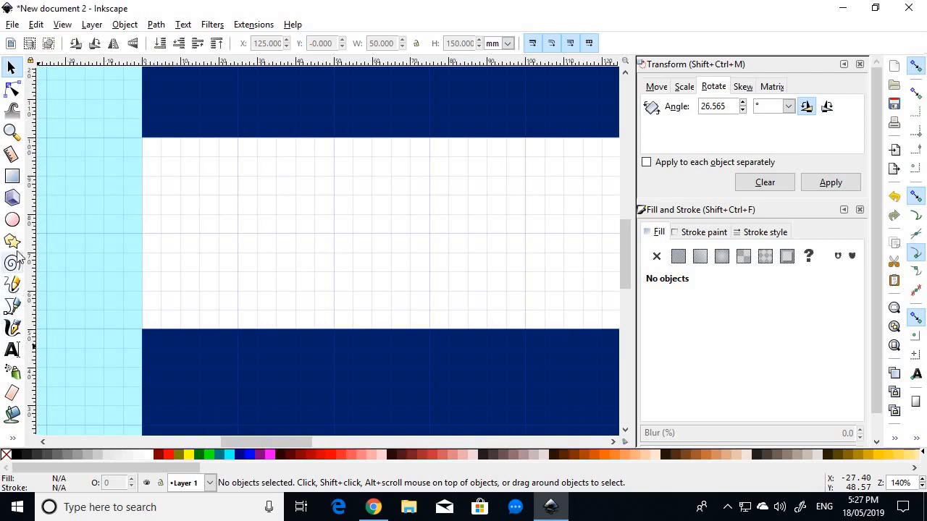
{"action": "left_click", "coordinate": [12, 176]}
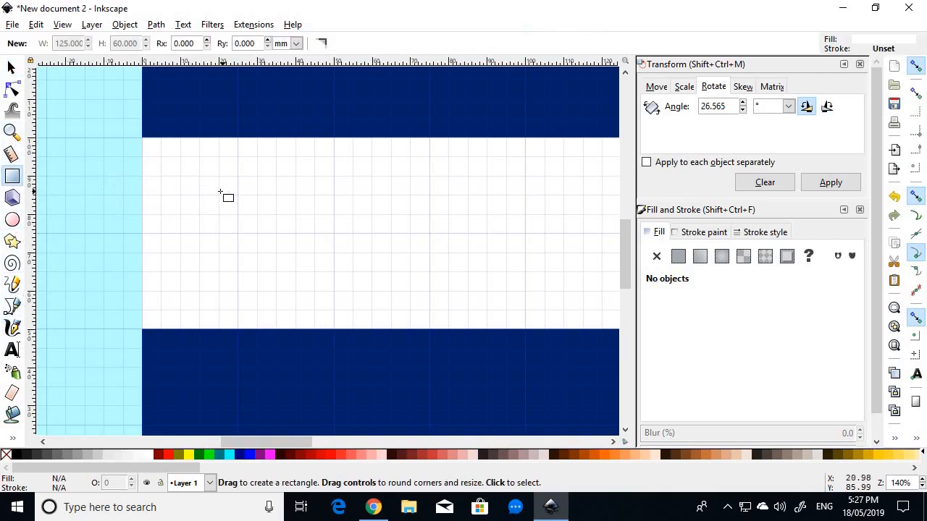
{"action": "left_click", "coordinate": [329, 455]}
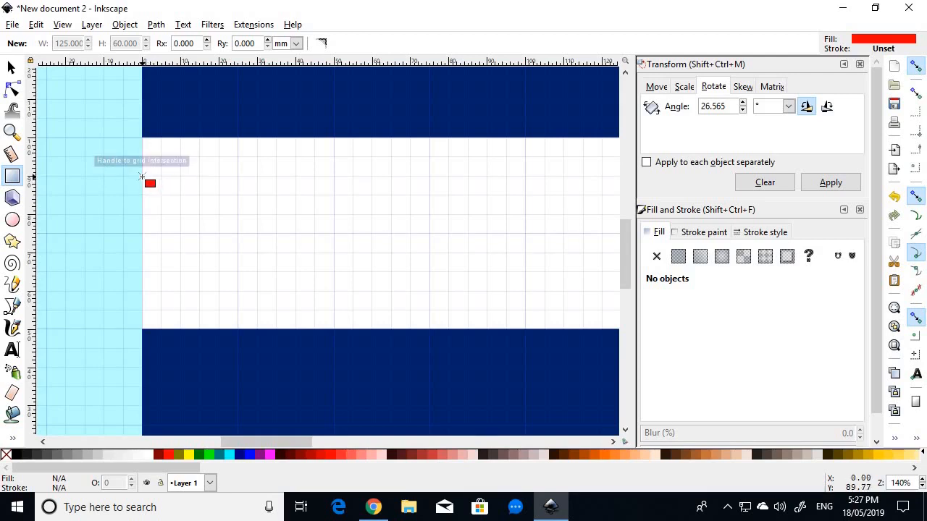
{"action": "mouse_move", "coordinate": [142, 177]}
{"action": "left_mouse_down"}
{"action": "mouse_move", "coordinate": [403, 292]}
{"action": "mouse_move", "coordinate": [448, 291]}
{"action": "left_mouse_up"}
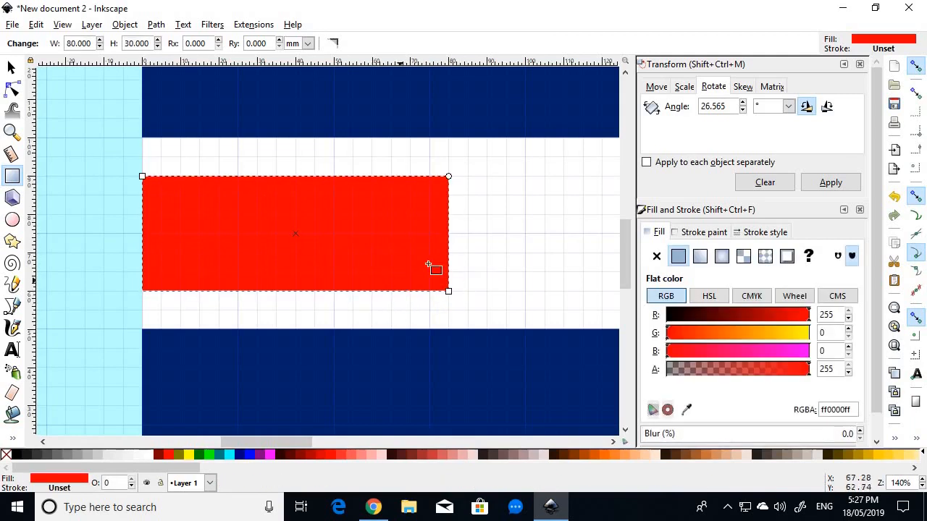
Set the red rectangle's width to 300 mm so it spans the whole flag.
{"action": "scroll", "coordinate": [428, 253], "scroll_direction": "down", "scroll_amount": 5}
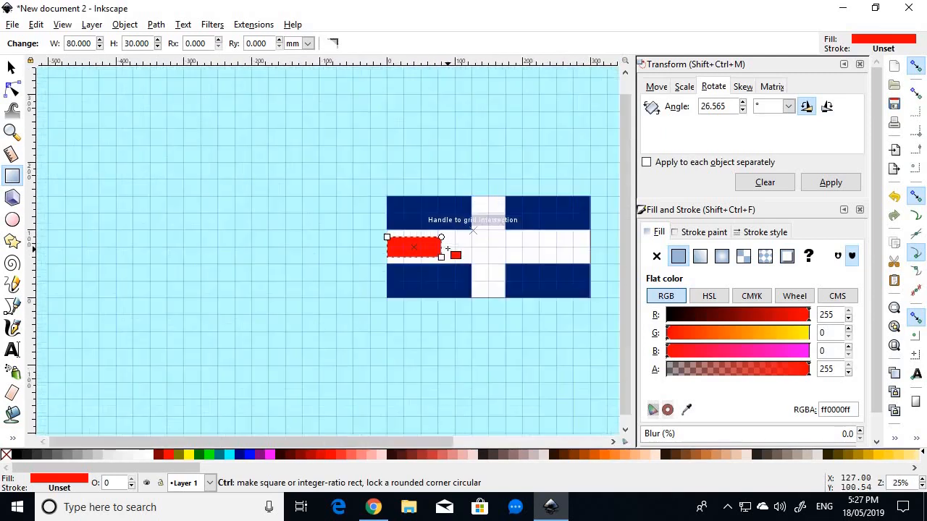
{"action": "scroll", "coordinate": [447, 248], "scroll_direction": "up", "scroll_amount": 4}
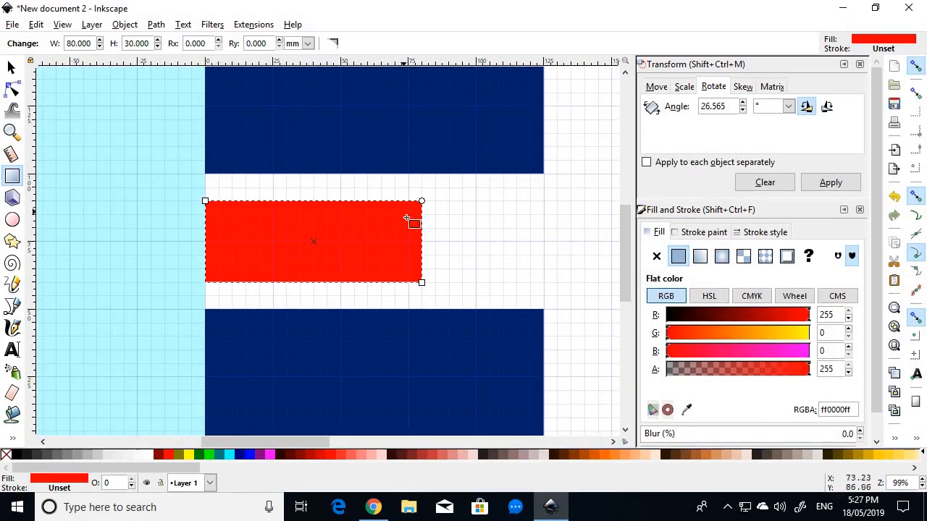
{"action": "left_click", "coordinate": [11, 67]}
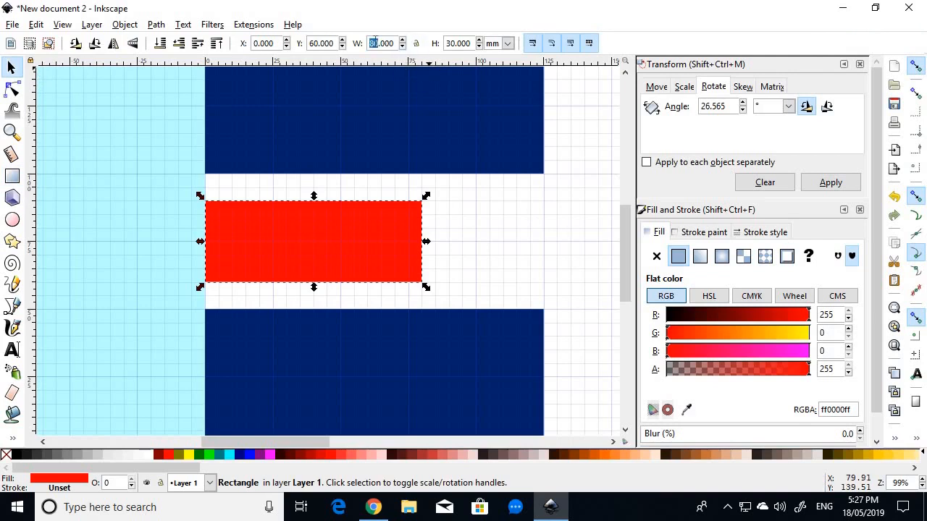
{"action": "left_click_drag", "start_coordinate": [375, 44], "coordinate": [394, 56]}
{"action": "type", "text": "3"}
{"action": "key", "text": "Return"}
{"action": "scroll", "coordinate": [362, 137], "scroll_direction": "down", "scroll_amount": 4}
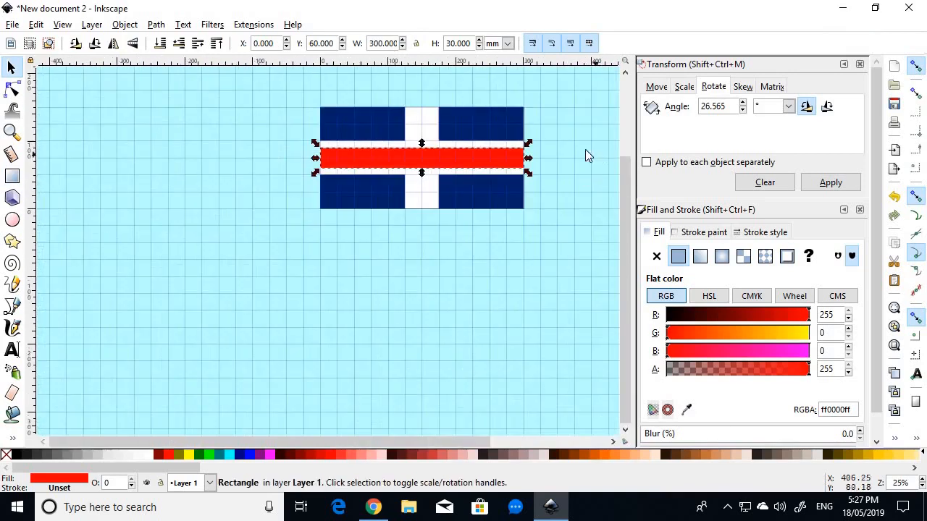
{"action": "scroll", "coordinate": [584, 150], "scroll_direction": "up", "scroll_amount": 2}
{"action": "scroll", "coordinate": [196, 143], "scroll_direction": "up", "scroll_amount": 1}
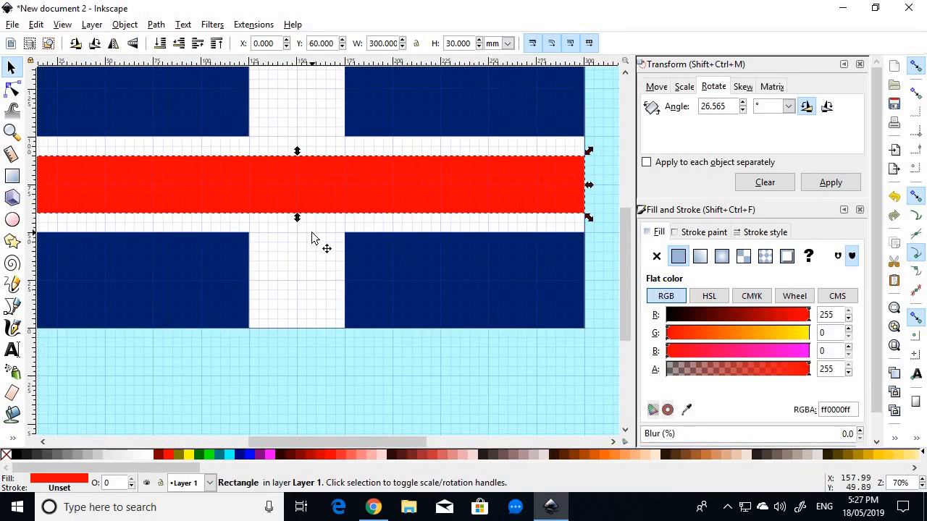
Switch to Wikipedia, close the specification diagram and look up the official Union Flag red in the Union Jack article's colour table.
{"action": "key", "text": "alt"}
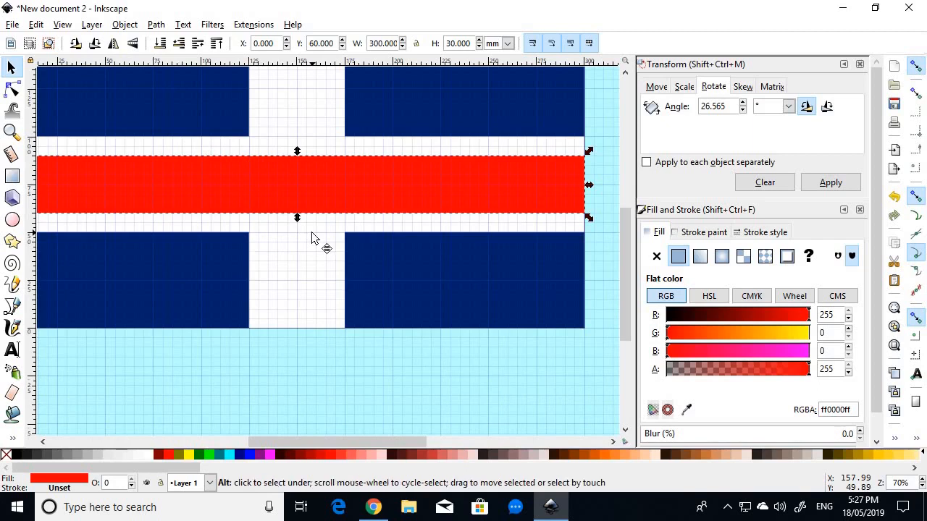
{"action": "key", "text": "alt+Tab"}
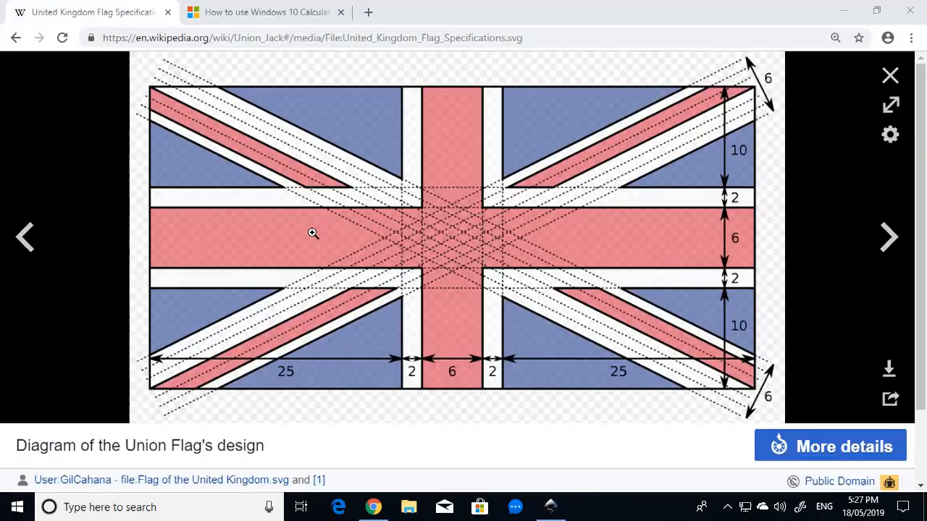
{"action": "left_click", "coordinate": [891, 76]}
{"action": "scroll", "coordinate": [472, 232], "scroll_direction": "down", "scroll_amount": 5}
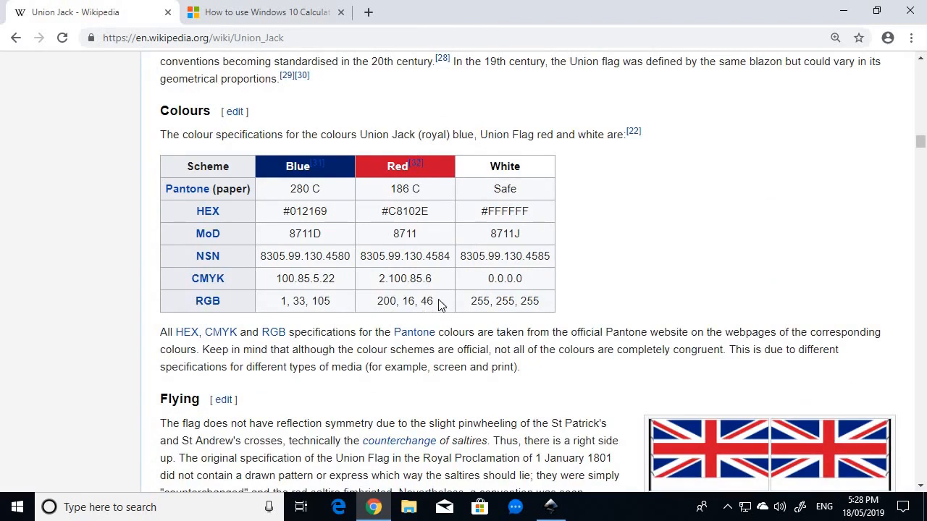
Back in Inkscape, set the horizontal red band's fill to the official flag red, RGB 200, 16, 46.
{"action": "key", "text": "alt+Tab"}
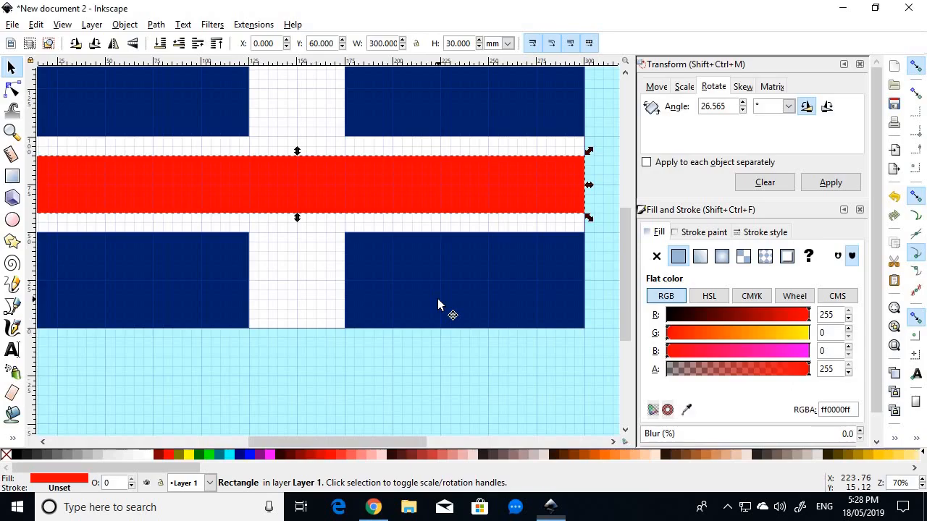
{"action": "double_click", "coordinate": [835, 314]}
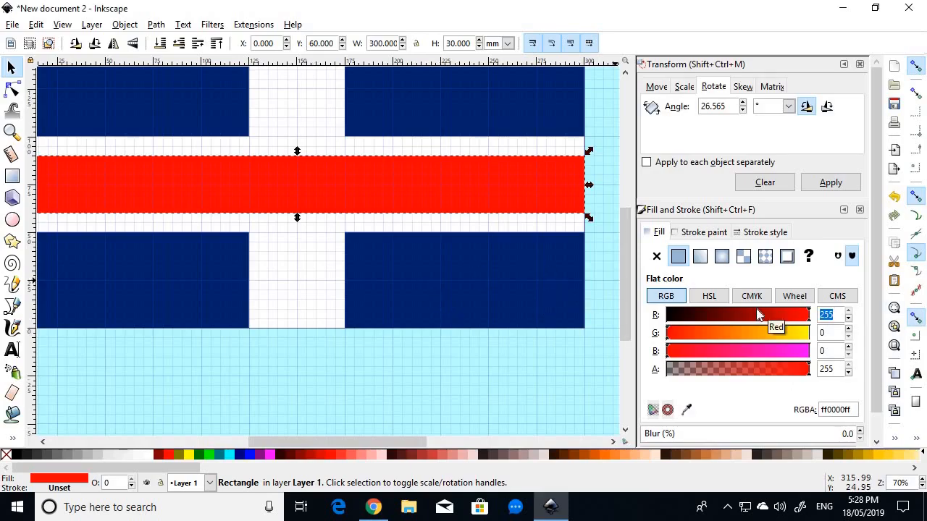
{"action": "type", "text": "200"}
{"action": "key", "text": "Tab"}
{"action": "type", "text": "16"}
{"action": "key", "text": "Tab"}
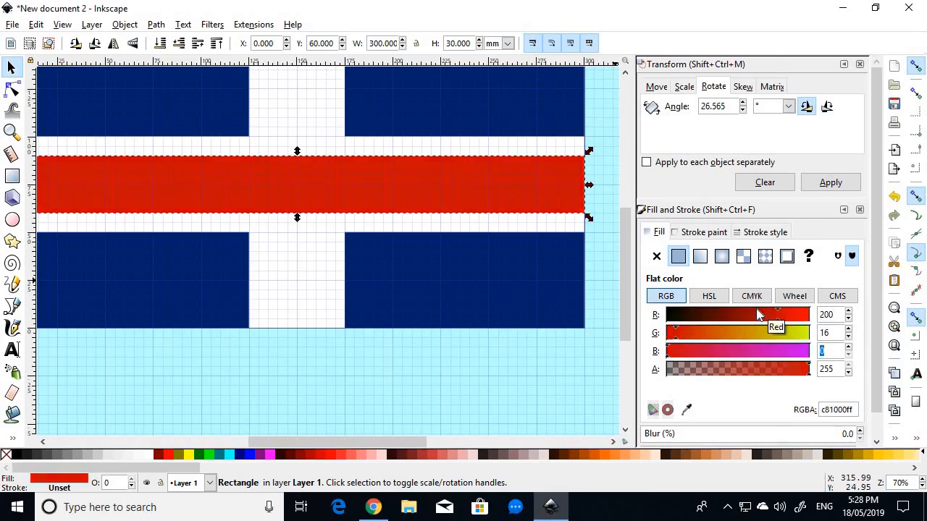
{"action": "type", "text": "46"}
{"action": "key", "text": "Tab"}
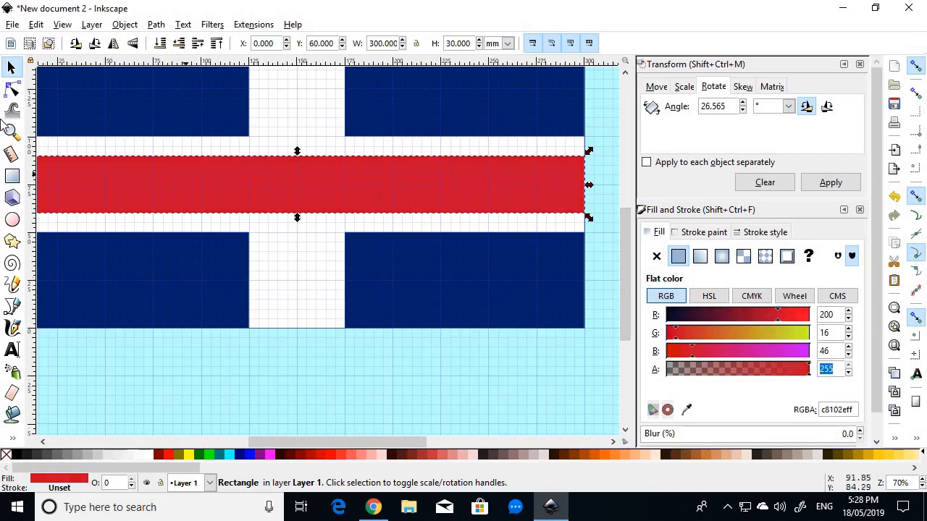
{"action": "left_click", "coordinate": [15, 71]}
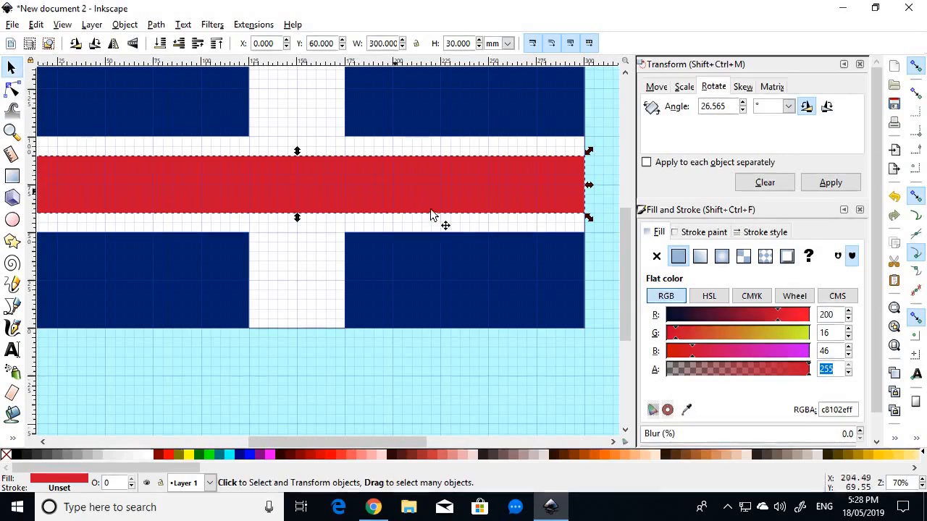
Compare the red band's colour with the red in Wikipedia's colour table, and return to Inkscape to view the whole flag.
{"action": "key", "text": "alt+Tab"}
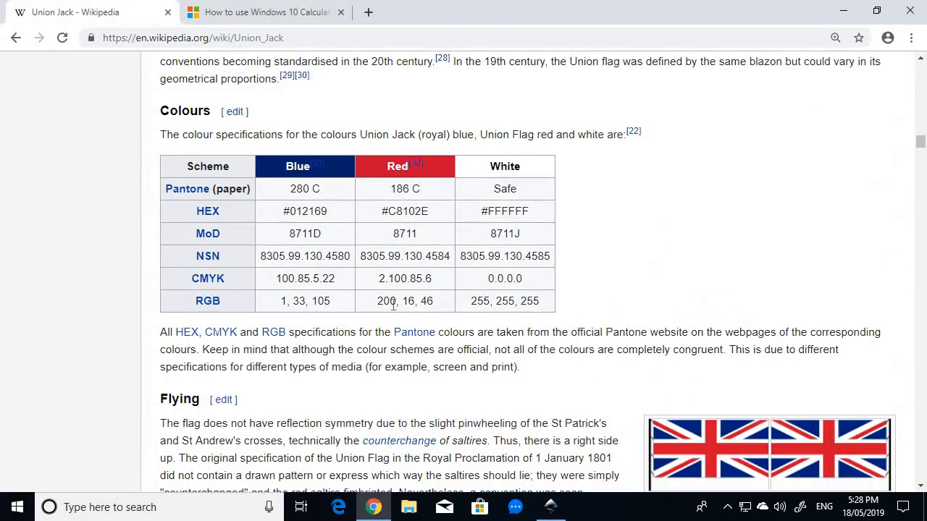
{"action": "key", "text": "alt+Tab"}
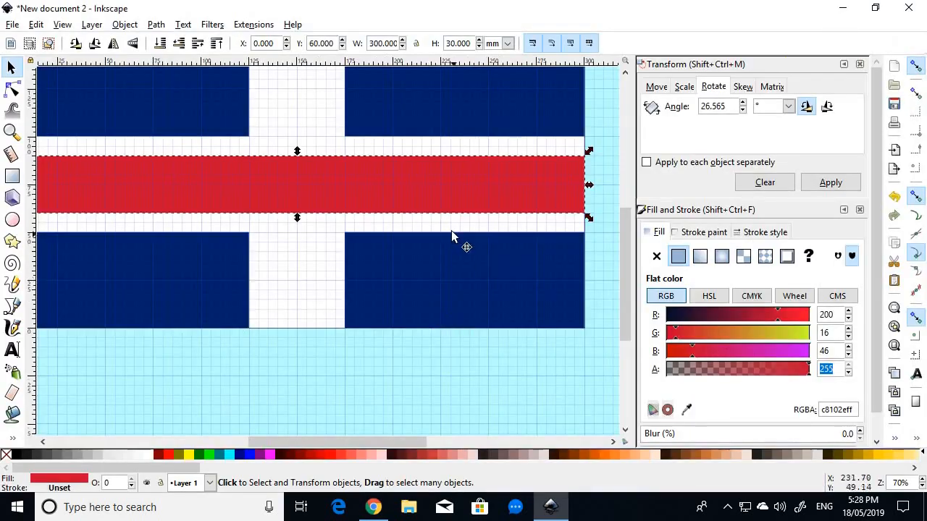
{"action": "scroll", "coordinate": [377, 160], "scroll_direction": "down", "scroll_amount": 5}
{"action": "scroll", "coordinate": [355, 143], "scroll_direction": "up", "scroll_amount": 4}
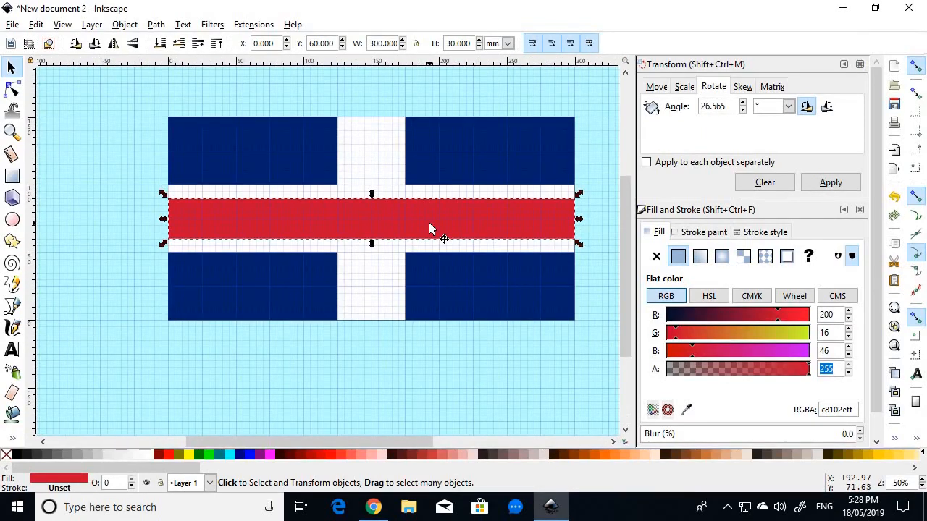
Copy the horizontal red band, paste the copy in place and rotate it 90° to form the vertical bar of the red cross.
{"action": "left_click", "coordinate": [406, 90]}
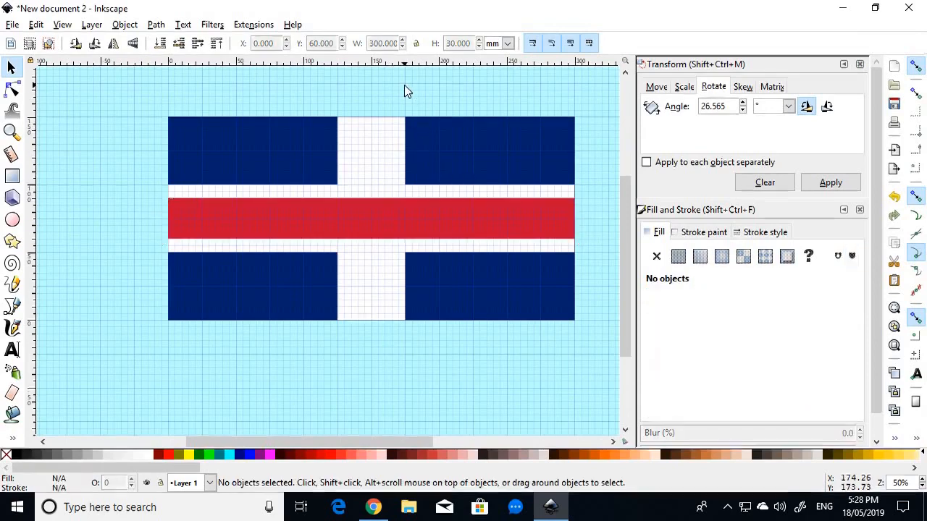
{"action": "left_click", "coordinate": [346, 215]}
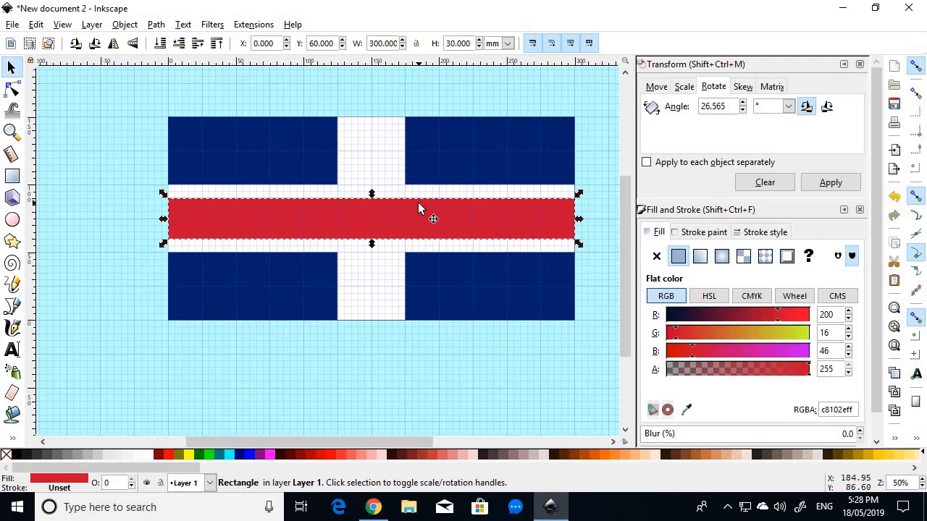
{"action": "key", "text": "ctrl"}
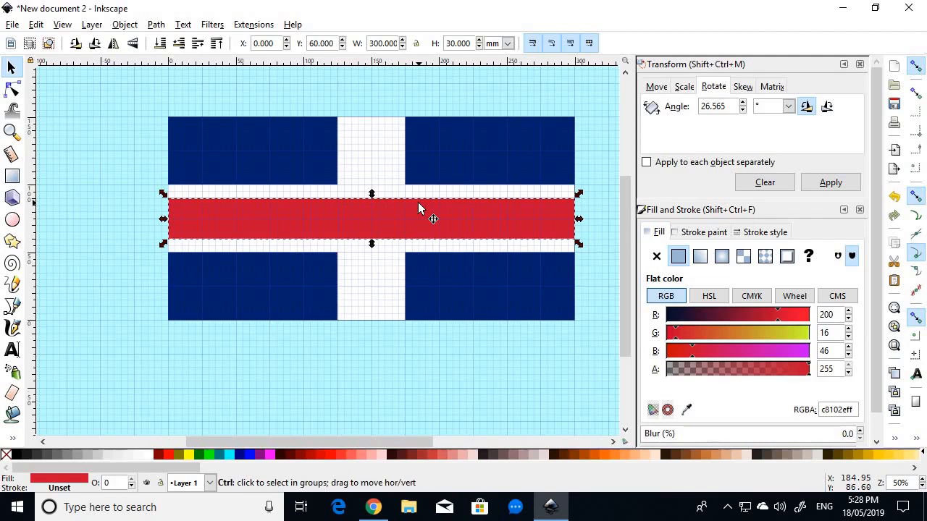
{"action": "key", "text": "ctrl+c"}
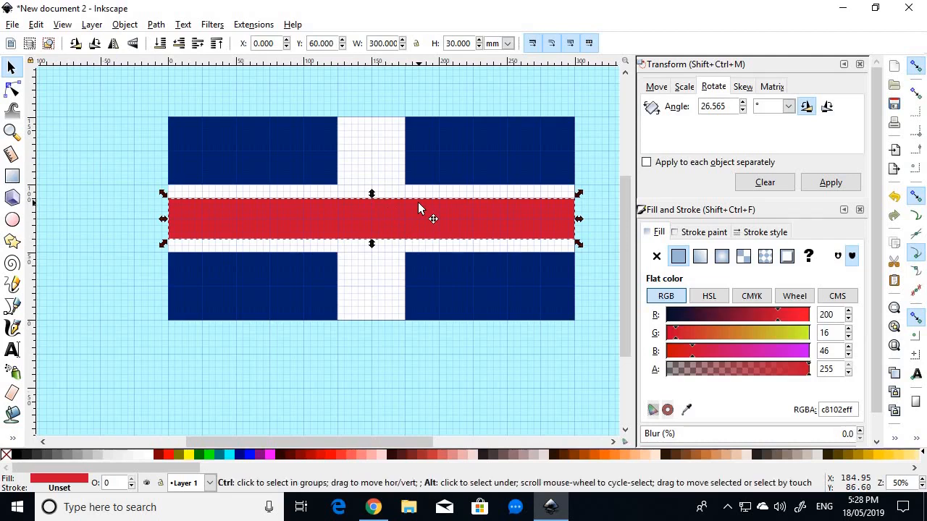
{"action": "key", "text": "ctrl+alt+v"}
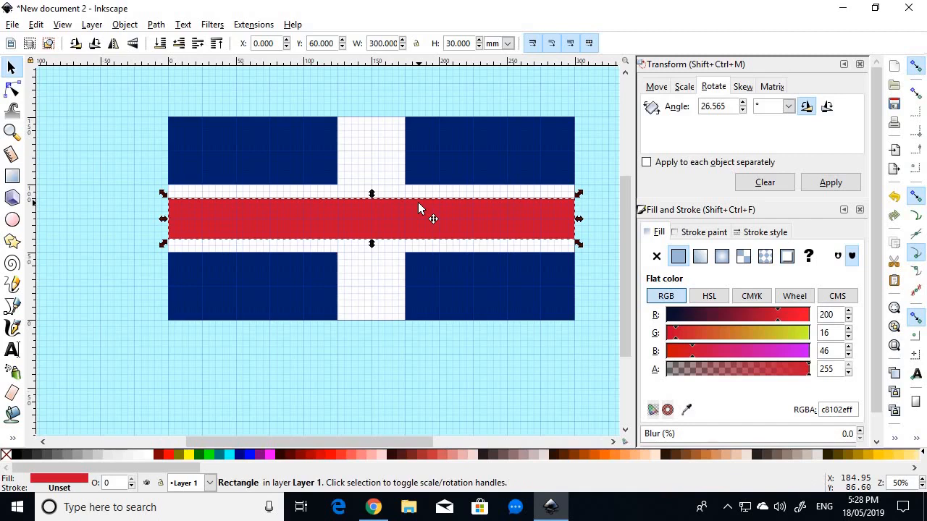
{"action": "left_click", "coordinate": [92, 44]}
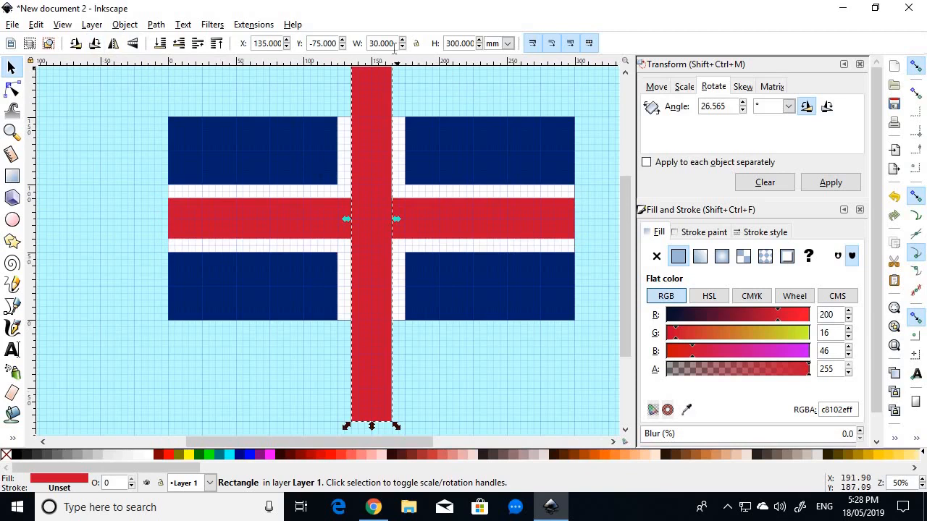
Set the vertical red band's height to 150 mm and its Y position to 0, and deselect it.
{"action": "triple_click", "coordinate": [449, 43]}
{"action": "type", "text": "150"}
{"action": "key", "text": "Return"}
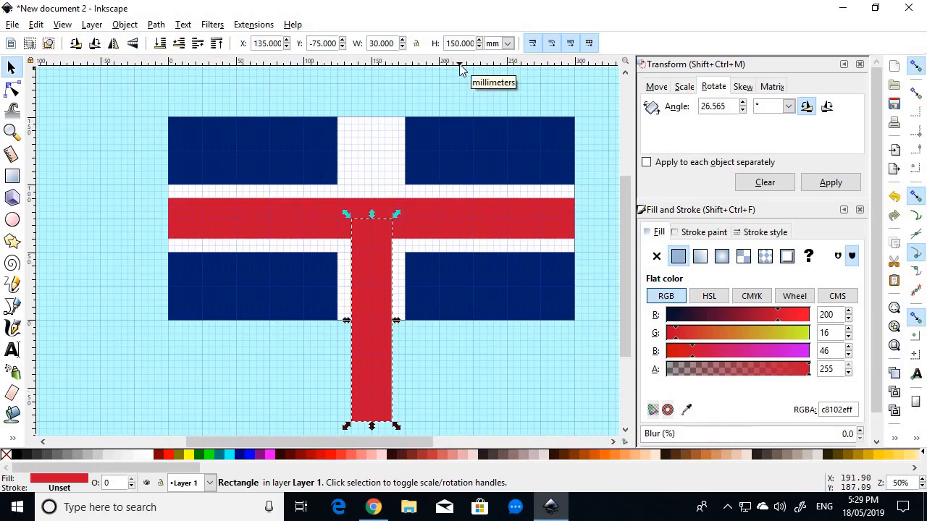
{"action": "triple_click", "coordinate": [321, 43]}
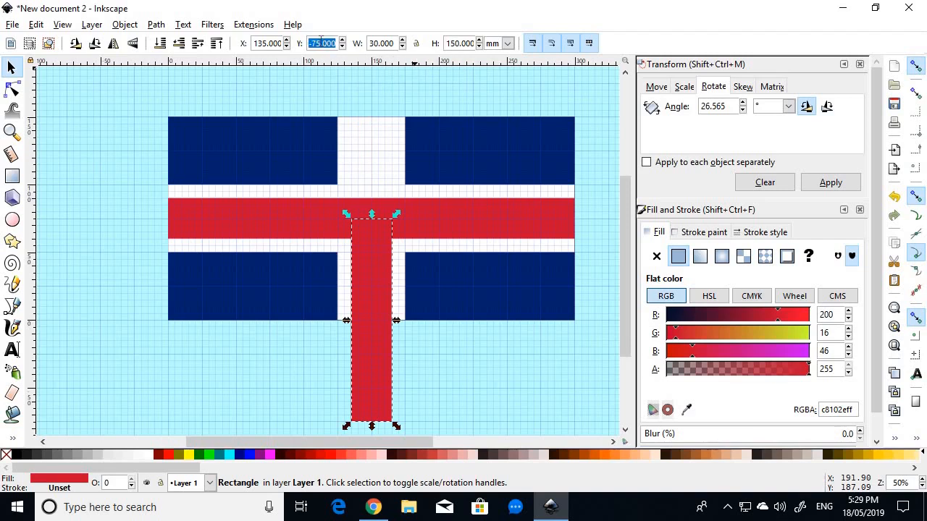
{"action": "type", "text": "0"}
{"action": "key", "text": "Return"}
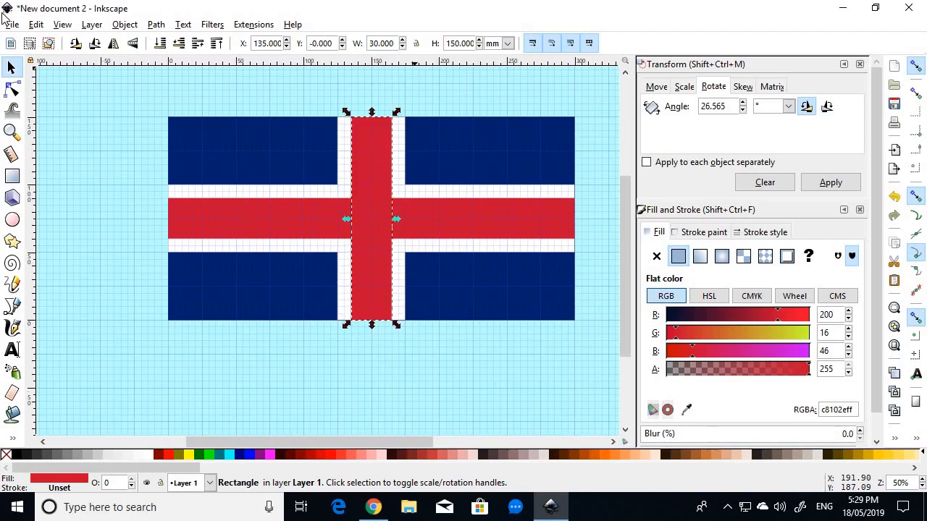
{"action": "left_click", "coordinate": [270, 88]}
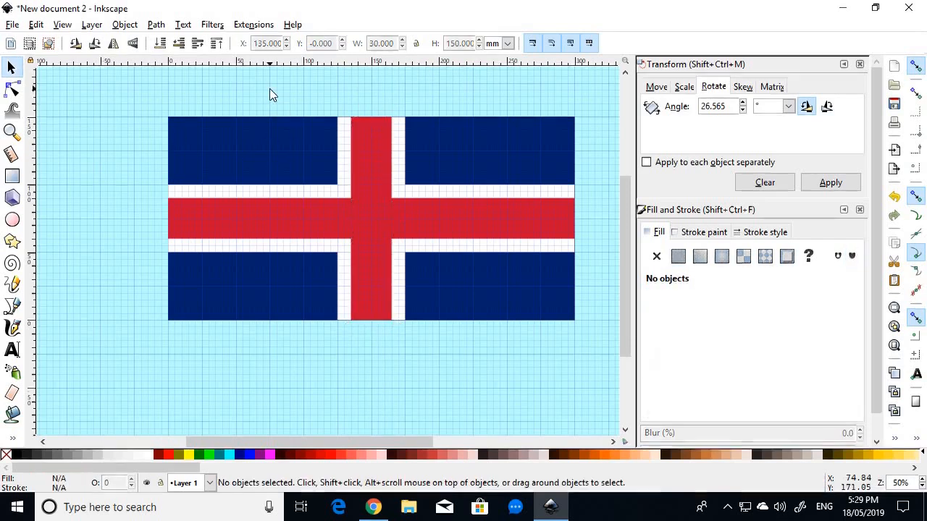
Switch to the Union Jack article on Wikipedia and open the flag specification diagram in the Specification section at full size.
{"action": "key", "text": "alt+Tab"}
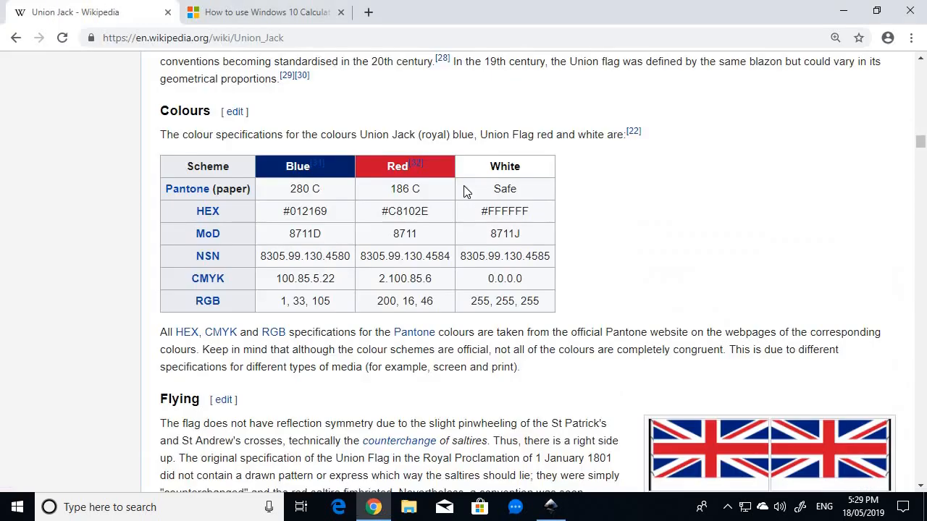
{"action": "scroll", "coordinate": [824, 399], "scroll_direction": "down", "scroll_amount": 1}
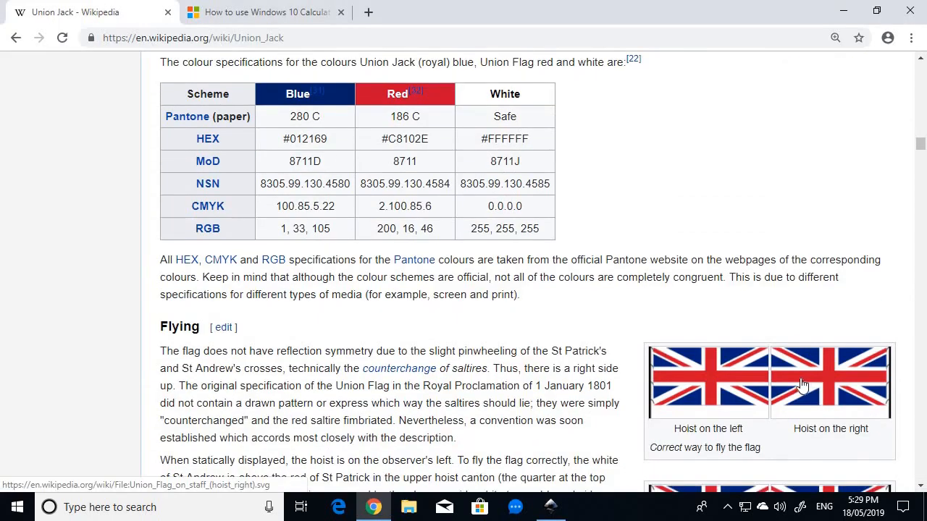
{"action": "scroll", "coordinate": [802, 384], "scroll_direction": "down", "scroll_amount": 1}
{"action": "scroll", "coordinate": [778, 362], "scroll_direction": "up", "scroll_amount": 8}
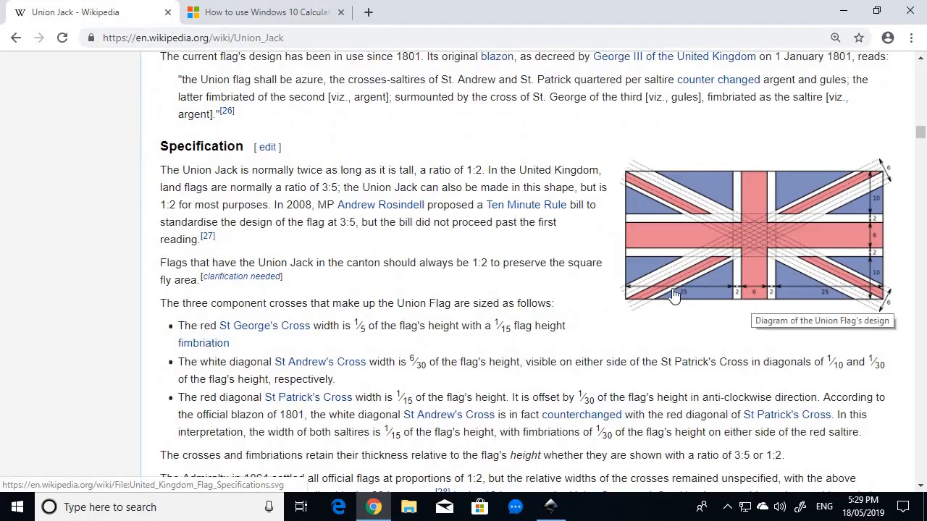
{"action": "left_click", "coordinate": [706, 275]}
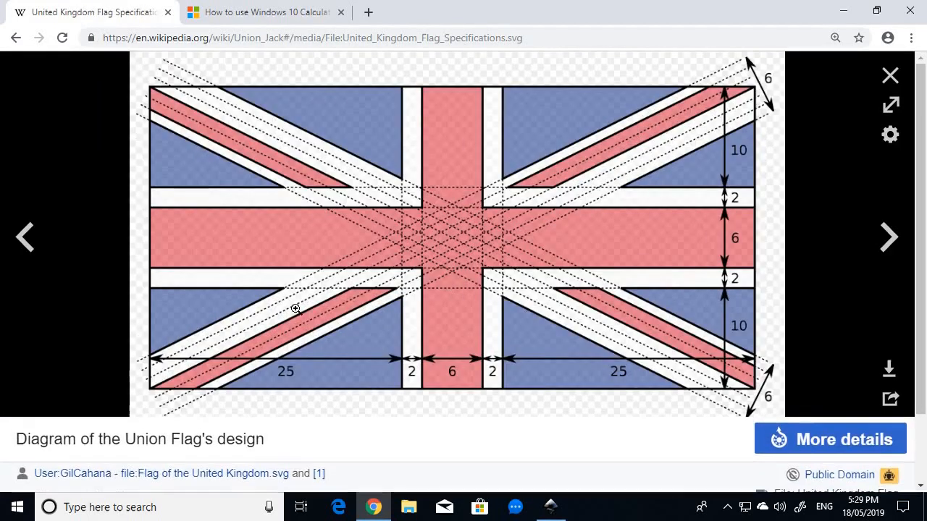
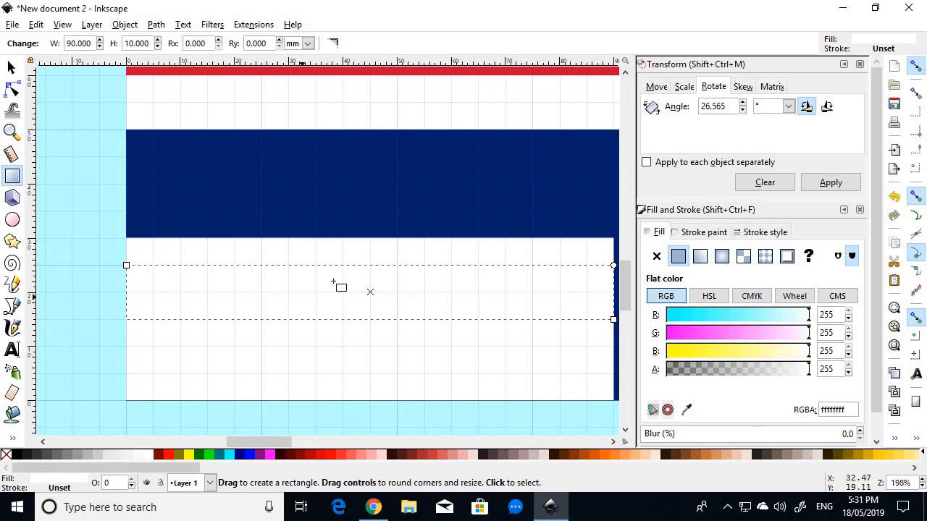
Fill the selected 90 × 10 mm rectangle with the red sampled from the horizontal cross band using the Dropper.
{"action": "left_click", "coordinate": [12, 438]}
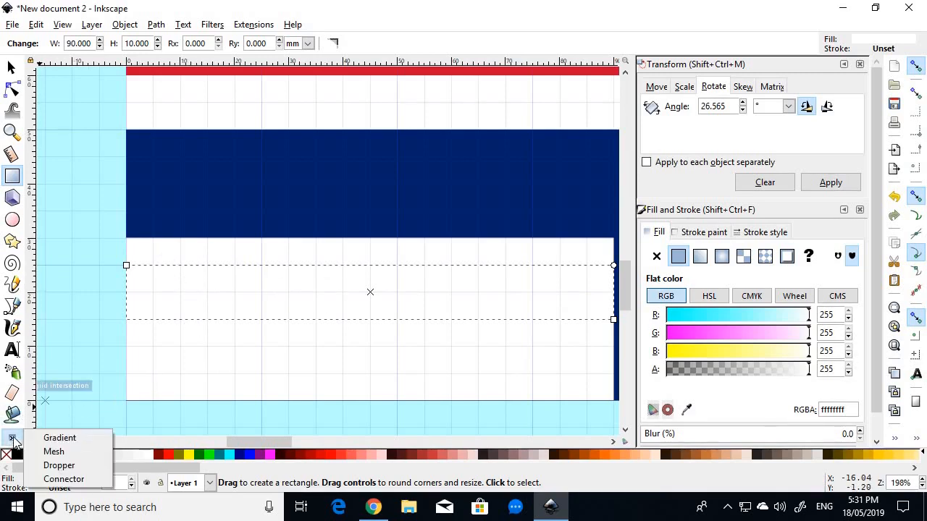
{"action": "left_click", "coordinate": [58, 466]}
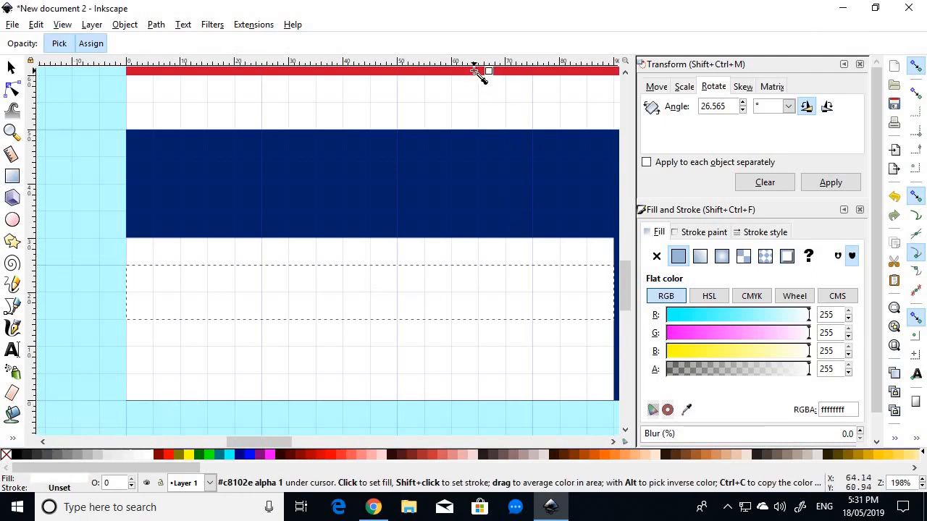
{"action": "left_click", "coordinate": [475, 70]}
{"action": "left_click", "coordinate": [11, 67]}
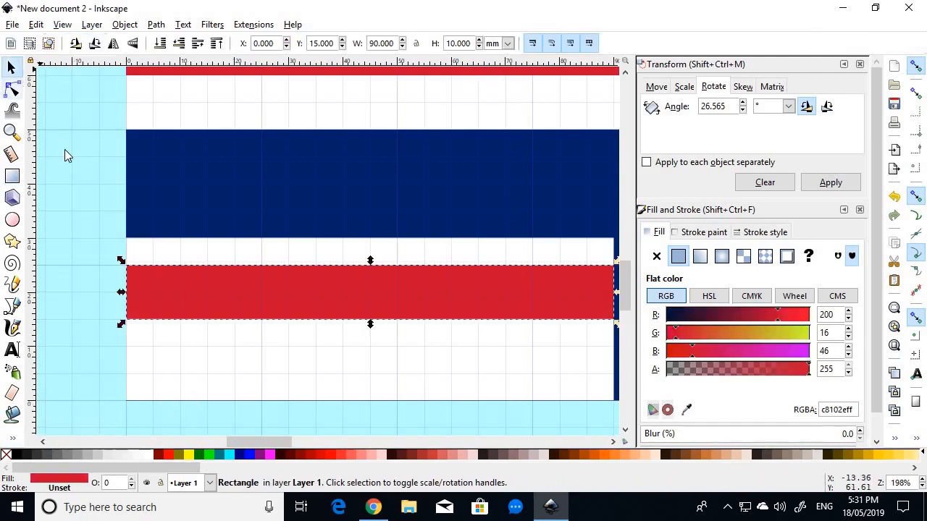
{"action": "left_click", "coordinate": [77, 333]}
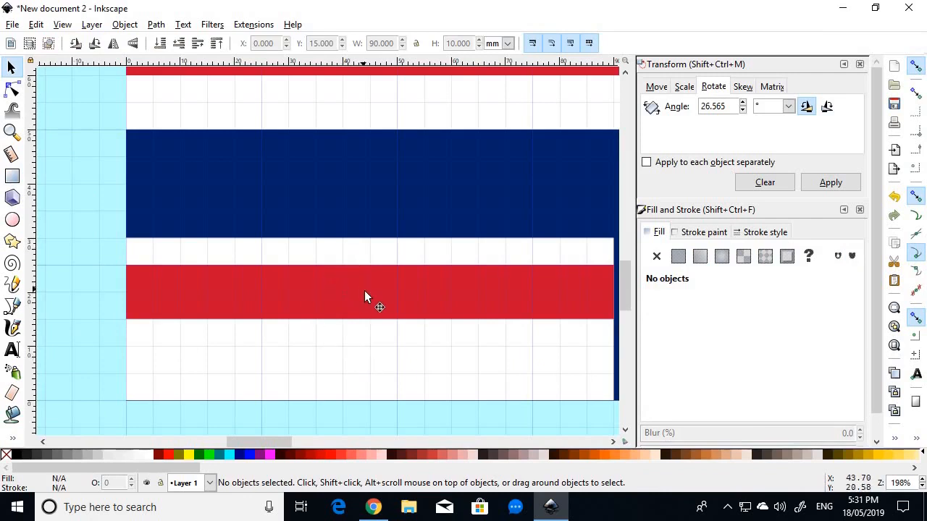
Check the diagonals in Wikipedia's diagram, and back in Inkscape group the narrow red stripe with the white rectangle behind it.
{"action": "key", "text": "alt+Tab"}
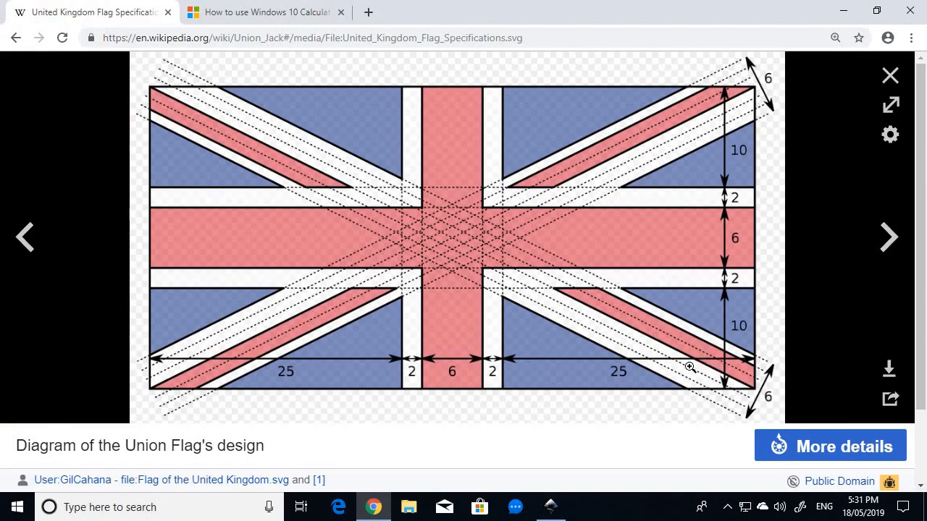
{"action": "key", "text": "alt+Tab"}
{"action": "scroll", "coordinate": [425, 250], "scroll_direction": "down", "scroll_amount": 3}
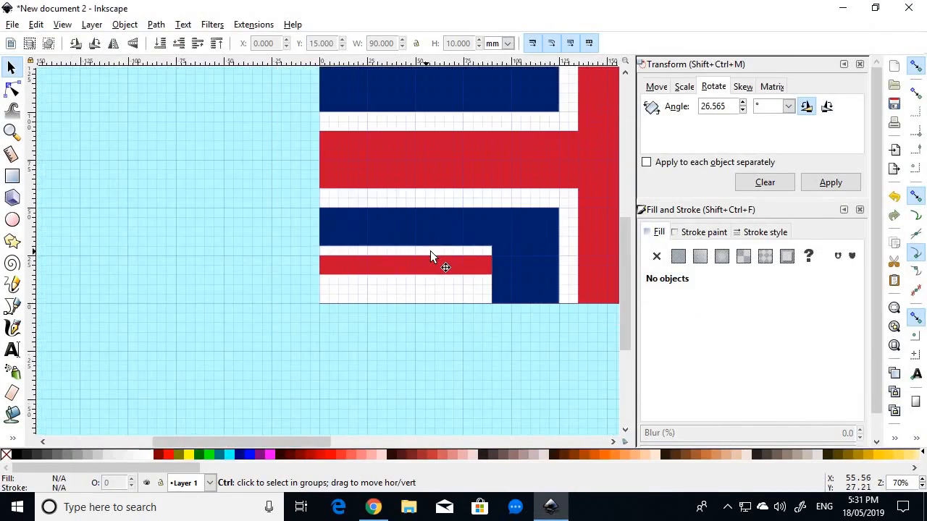
{"action": "scroll", "coordinate": [430, 251], "scroll_direction": "up", "scroll_amount": 1}
{"action": "left_click", "coordinate": [456, 270]}
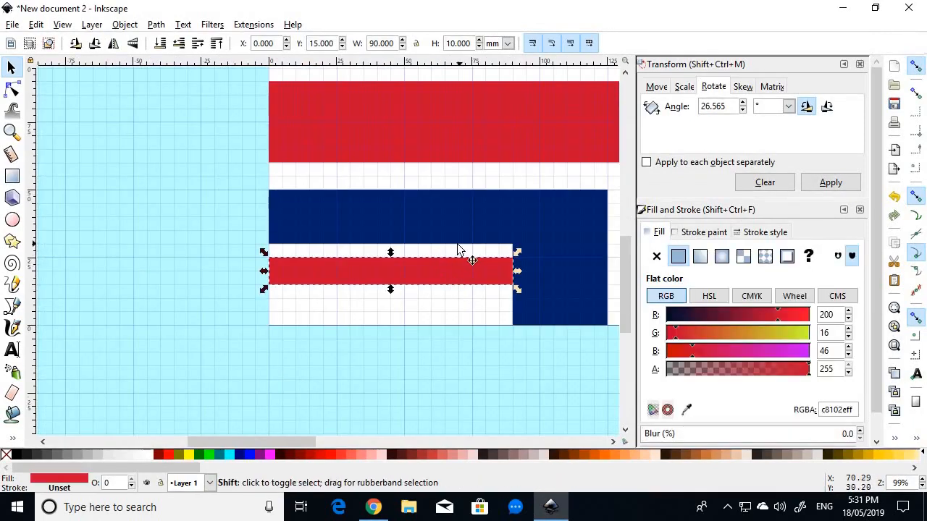
{"action": "left_click", "coordinate": [458, 286], "text": "shift"}
{"action": "right_click", "coordinate": [456, 287]}
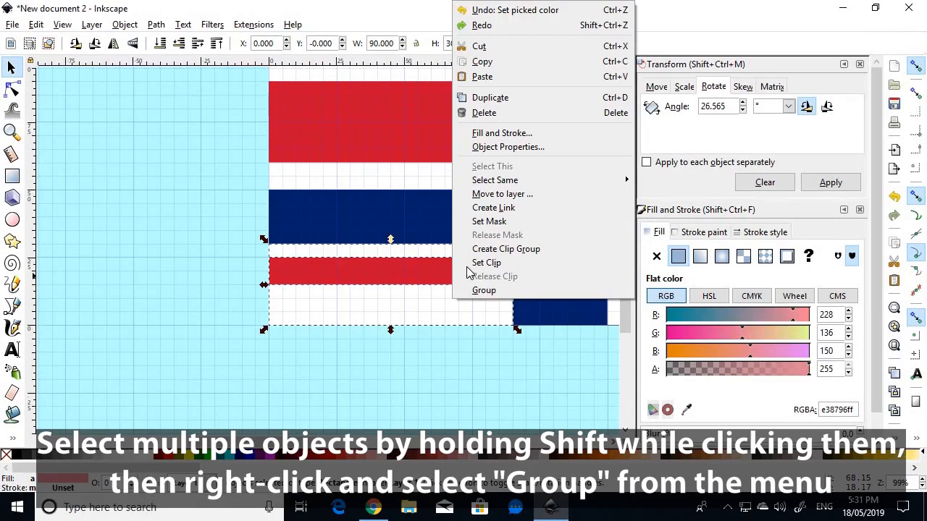
{"action": "left_click", "coordinate": [480, 290]}
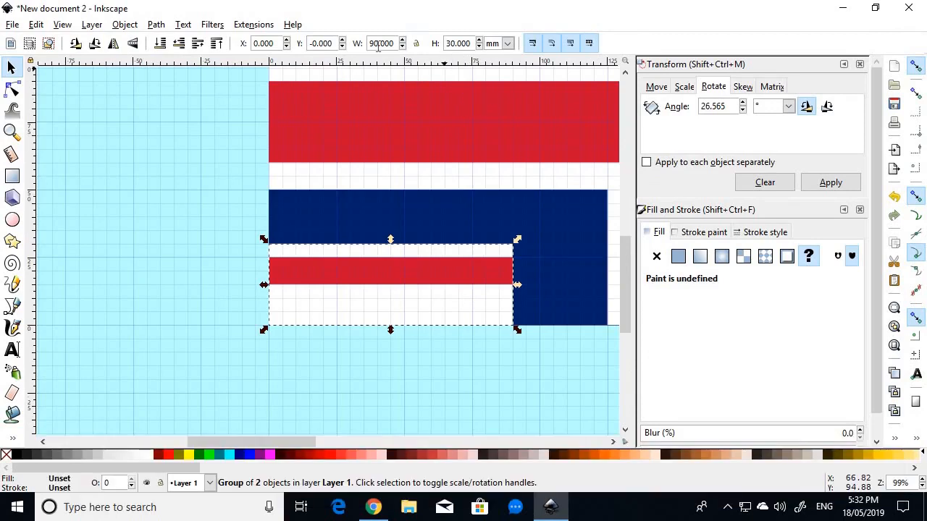
Set the width of the grouped red and white stripe to 150 mm.
{"action": "left_click_drag", "start_coordinate": [378, 45], "coordinate": [517, 43]}
{"action": "type", "text": "150"}
{"action": "key", "text": "Return"}
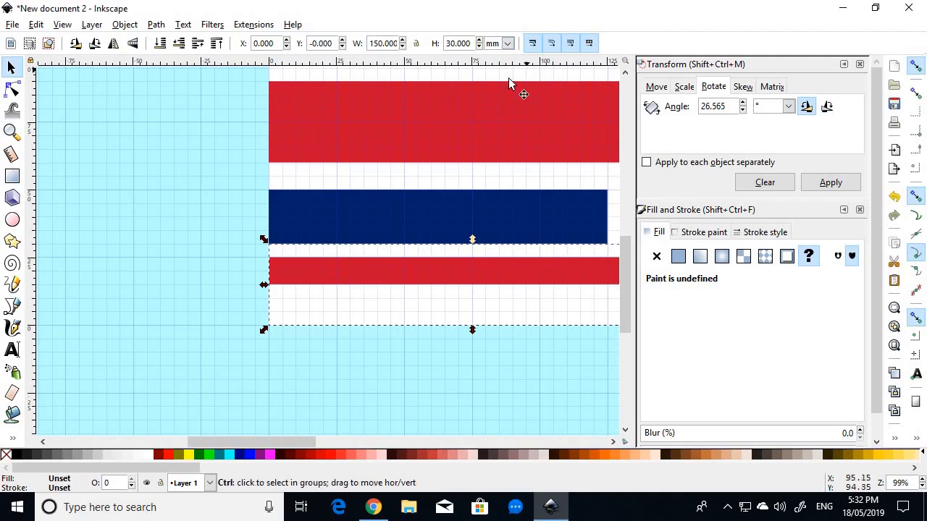
{"action": "scroll", "coordinate": [503, 94], "scroll_direction": "down", "scroll_amount": 2, "text": "ctrl"}
{"action": "scroll", "coordinate": [620, 141], "scroll_direction": "down", "scroll_amount": 2, "text": "ctrl"}
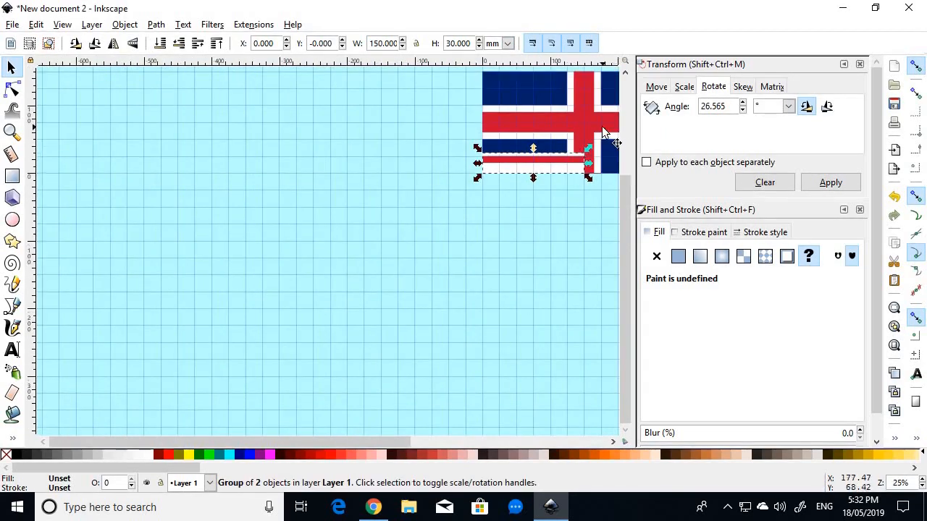
{"action": "scroll", "coordinate": [608, 149], "scroll_direction": "up", "scroll_amount": 3, "text": "ctrl"}
{"action": "left_click_drag", "start_coordinate": [525, 296], "coordinate": [349, 421]}
{"action": "scroll", "coordinate": [421, 279], "scroll_direction": "down", "scroll_amount": 1, "text": "ctrl"}
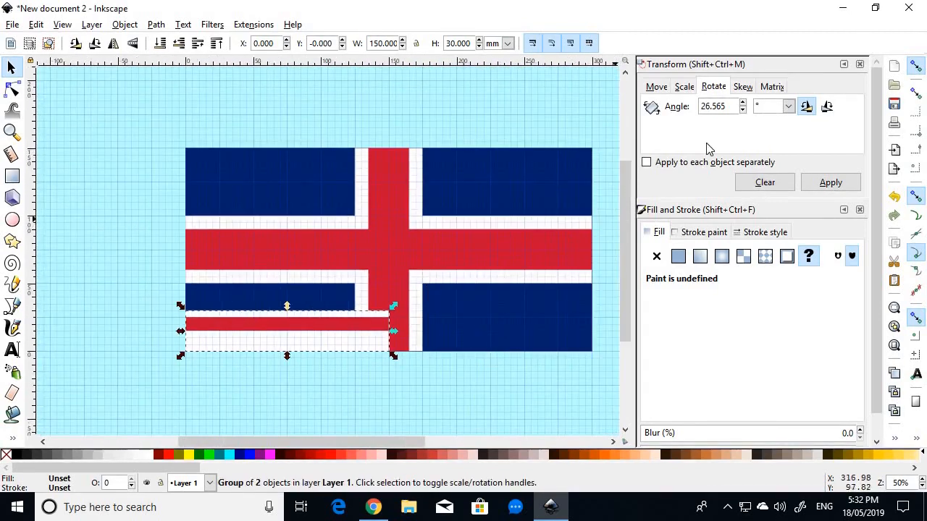
Rotate the grouped red and white stripe 26.565° counterclockwise using the Transform settings.
{"action": "left_click", "coordinate": [124, 24]}
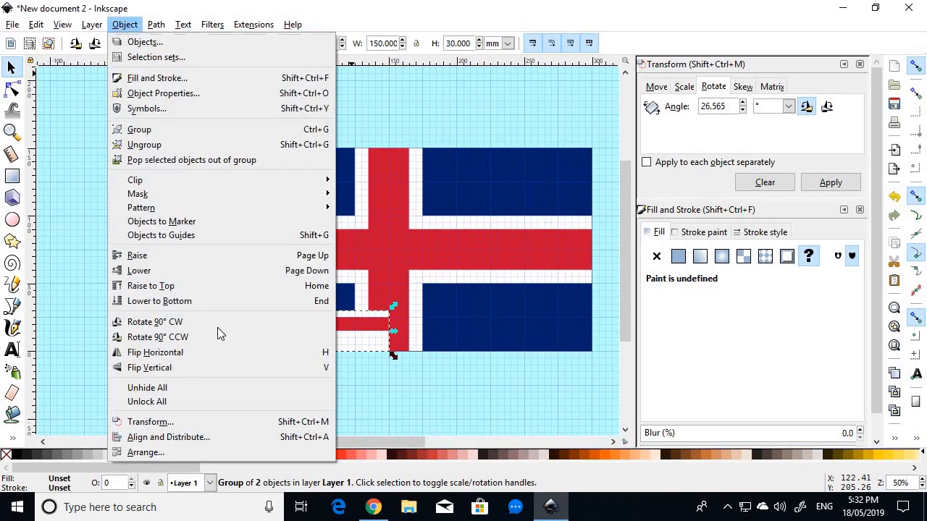
{"action": "left_click", "coordinate": [181, 422]}
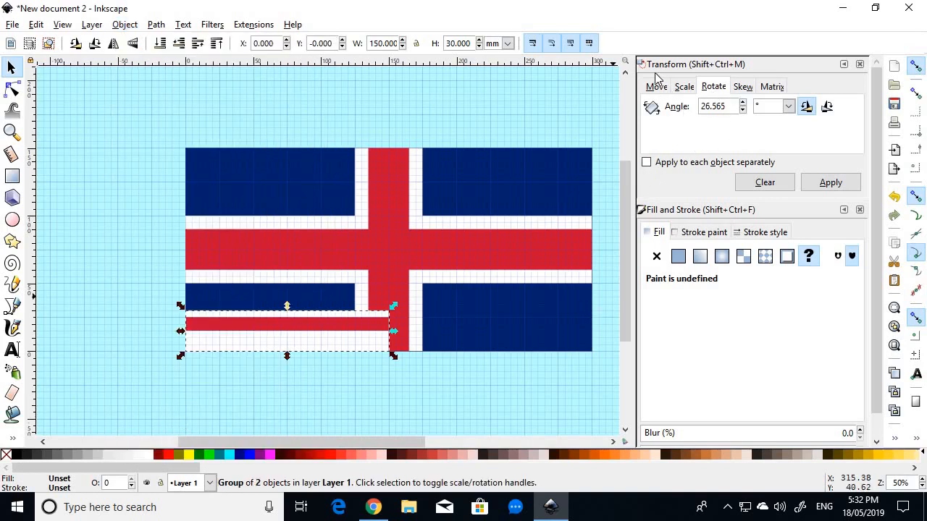
{"action": "left_click", "coordinate": [742, 92]}
{"action": "left_click", "coordinate": [717, 91]}
{"action": "left_click_drag", "start_coordinate": [732, 103], "coordinate": [666, 104]}
{"action": "key", "text": "BackSpace"}
{"action": "left_click", "coordinate": [830, 183]}
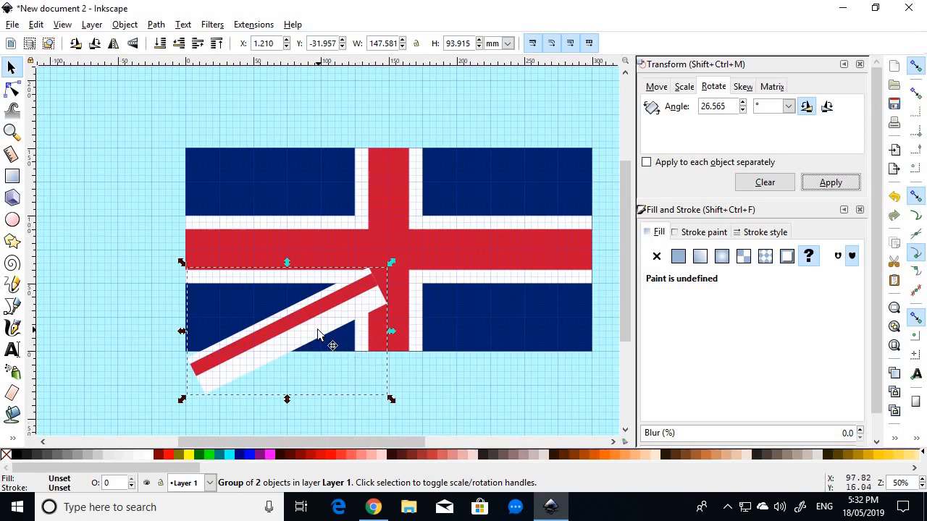
Compare the rotated diagonal stripe with Wikipedia's specification diagram, and inspect it up close and against the whole flag in Inkscape.
{"action": "key", "text": "alt+Tab"}
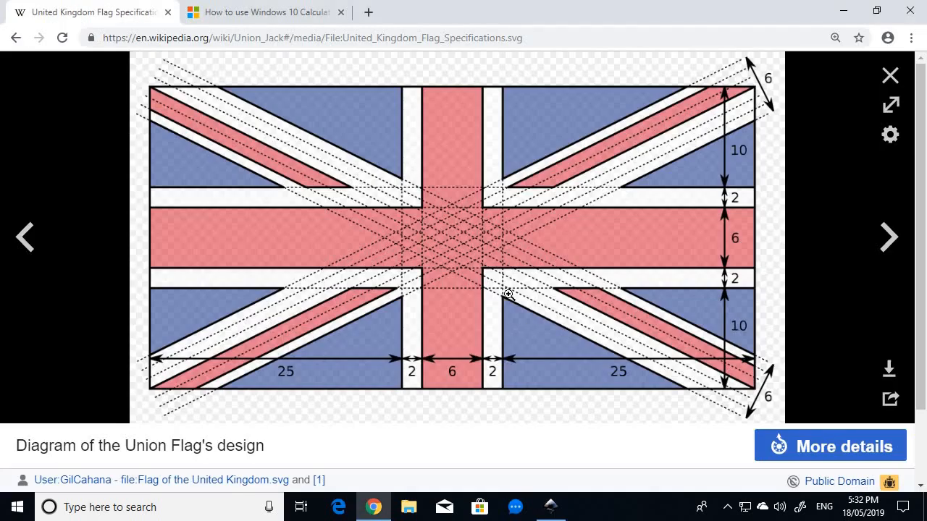
{"action": "key", "text": "alt+Tab"}
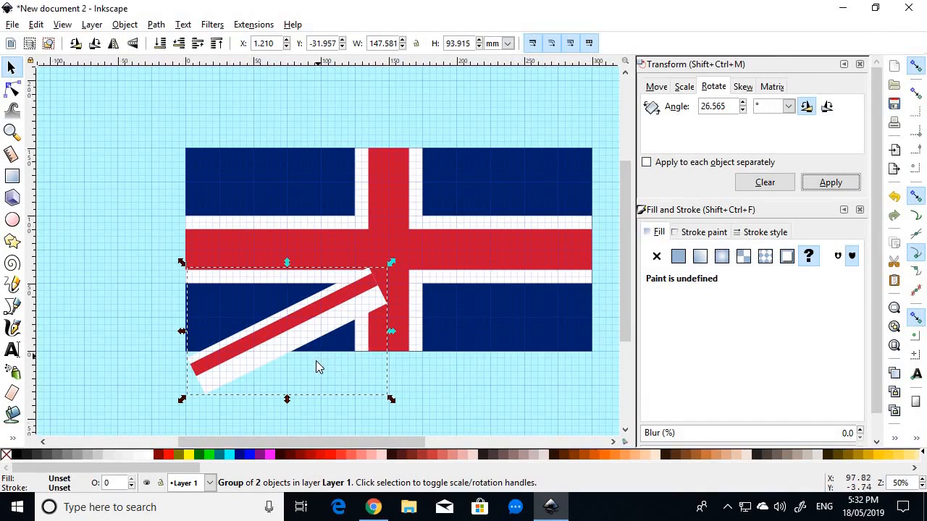
{"action": "scroll", "coordinate": [319, 371], "scroll_direction": "up", "scroll_amount": 2}
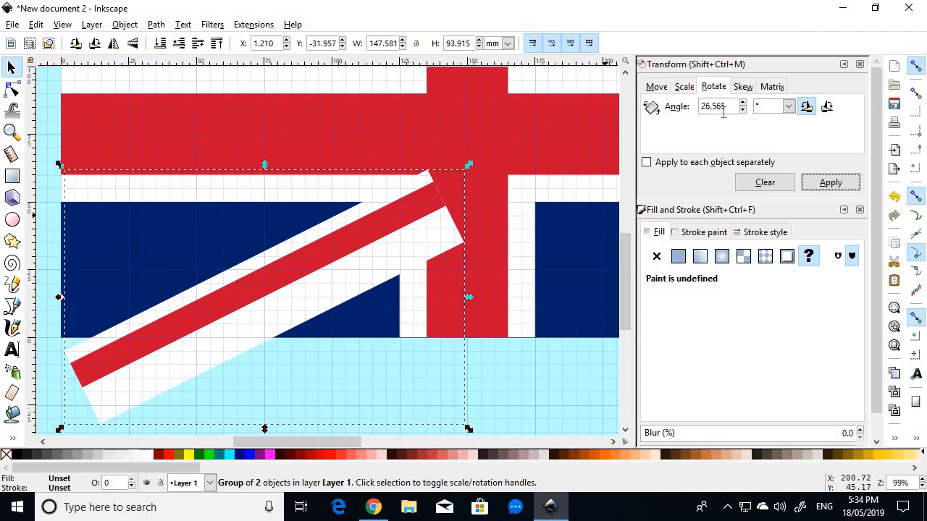
{"action": "scroll", "coordinate": [533, 257], "scroll_direction": "down", "scroll_amount": 5}
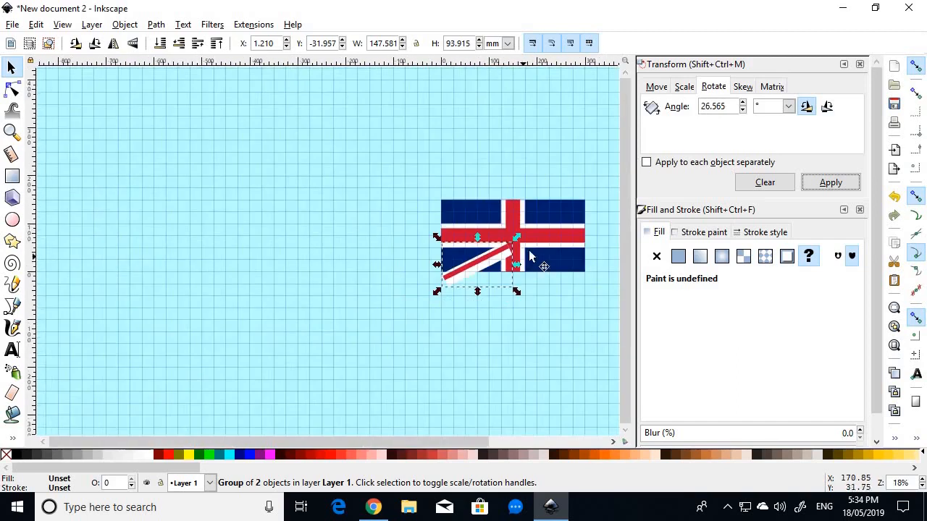
{"action": "scroll", "coordinate": [600, 219], "scroll_direction": "up", "scroll_amount": 3}
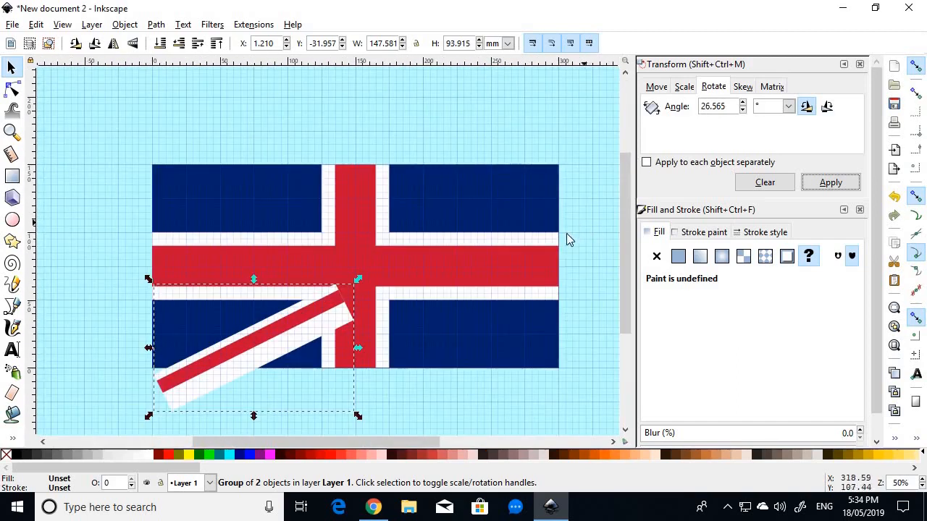
Move the rotated diagonal stripe to the flag's upper-right quadrant and snap the red band's lower end corner to the flag's upper-right corner.
{"action": "left_click", "coordinate": [13, 68]}
{"action": "left_click_drag", "start_coordinate": [321, 337], "coordinate": [529, 218]}
{"action": "scroll", "coordinate": [562, 204], "scroll_direction": "up", "scroll_amount": 3}
{"action": "scroll", "coordinate": [530, 119], "scroll_direction": "up", "scroll_amount": 3}
{"action": "scroll", "coordinate": [530, 119], "scroll_direction": "down", "scroll_amount": 2}
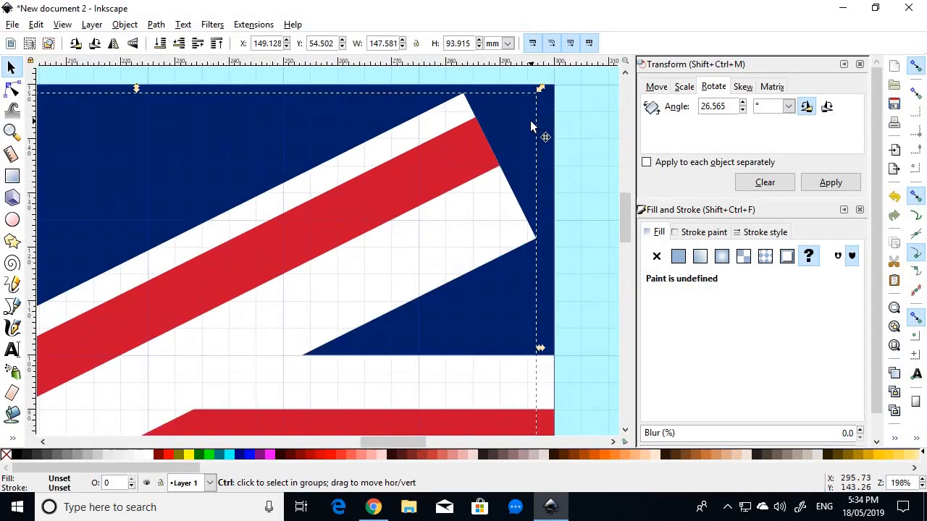
{"action": "scroll", "coordinate": [571, 103], "scroll_direction": "up", "scroll_amount": 1}
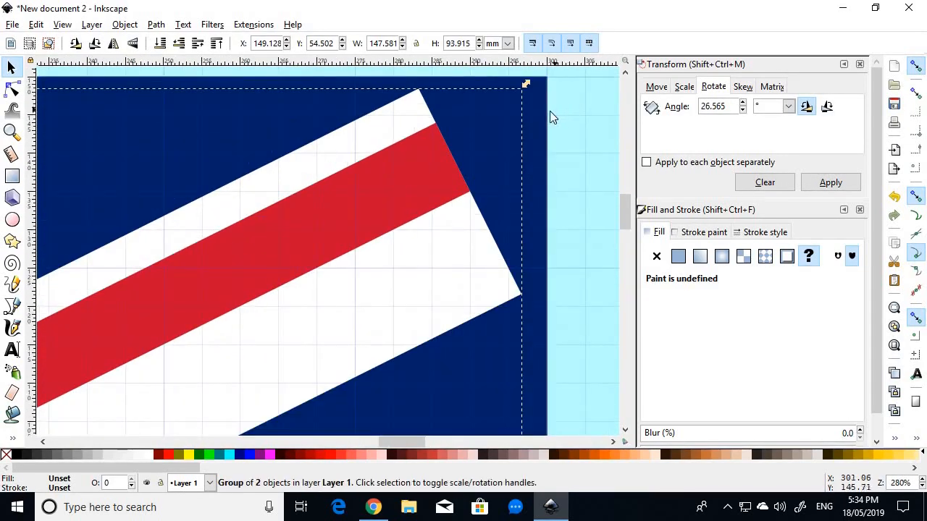
{"action": "scroll", "coordinate": [569, 101], "scroll_direction": "up", "scroll_amount": 3}
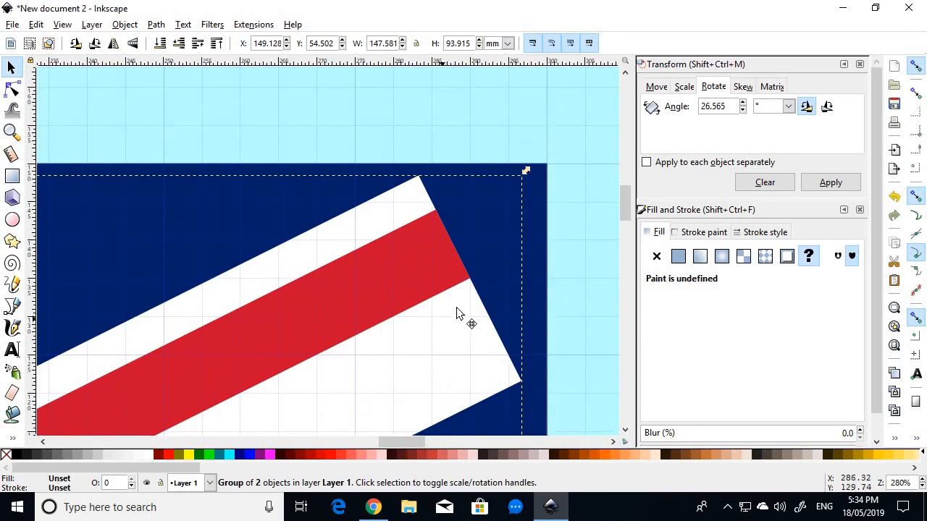
{"action": "left_click_drag", "start_coordinate": [457, 313], "coordinate": [499, 238]}
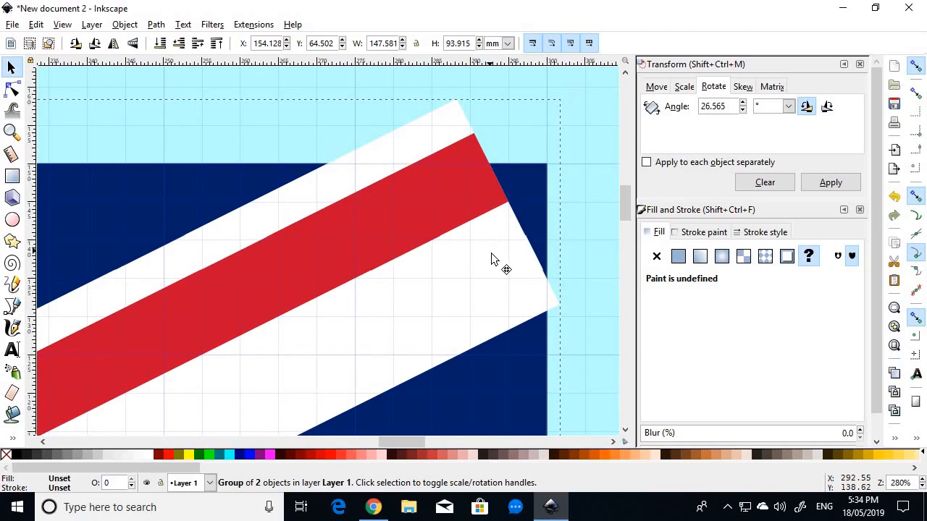
{"action": "left_click_drag", "start_coordinate": [491, 259], "coordinate": [527, 224]}
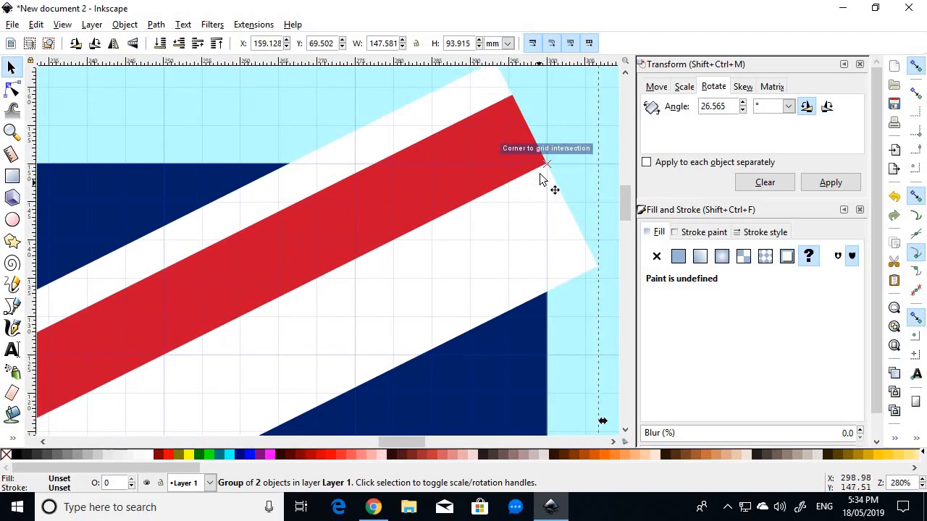
{"action": "left_click_drag", "start_coordinate": [531, 186], "coordinate": [530, 215]}
{"action": "scroll", "coordinate": [527, 214], "scroll_direction": "down", "scroll_amount": 4, "text": "ctrl"}
{"action": "scroll", "coordinate": [527, 214], "scroll_direction": "down", "scroll_amount": 1, "text": "ctrl"}
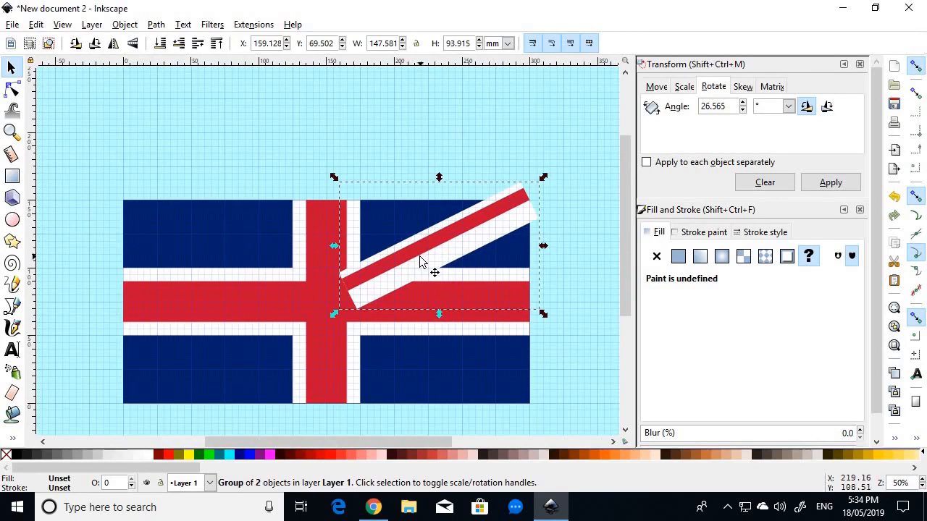
Copy and paste the upper-right diagonal stripe, placing the copy above the flag.
{"action": "key", "text": "ctrl"}
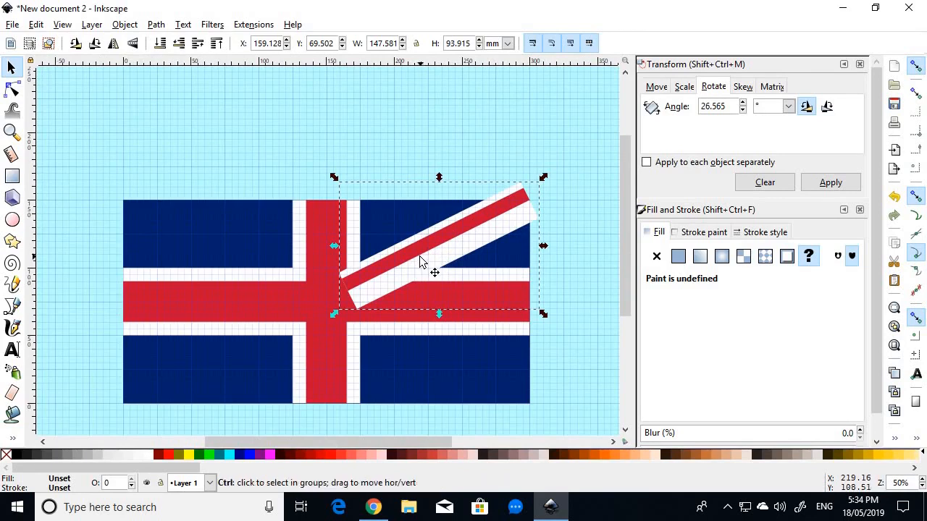
{"action": "key", "text": "ctrl+c"}
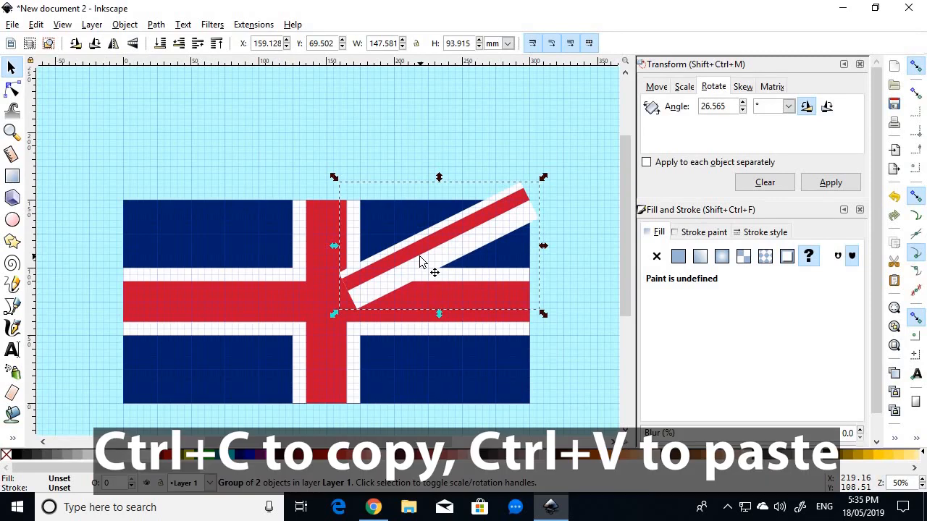
{"action": "key", "text": "ctrl+v"}
{"action": "left_click_drag", "start_coordinate": [420, 262], "coordinate": [374, 186]}
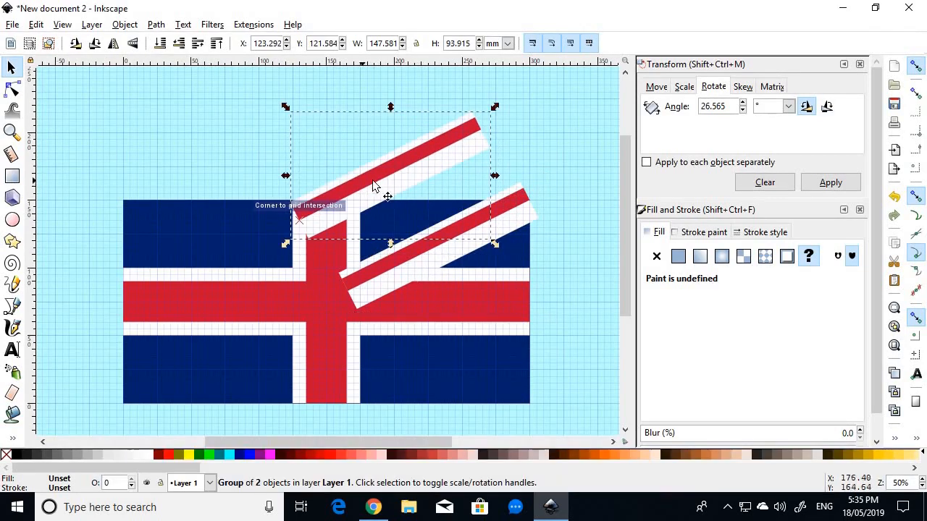
{"action": "left_click", "coordinate": [95, 43]}
{"action": "key", "text": "ctrl"}
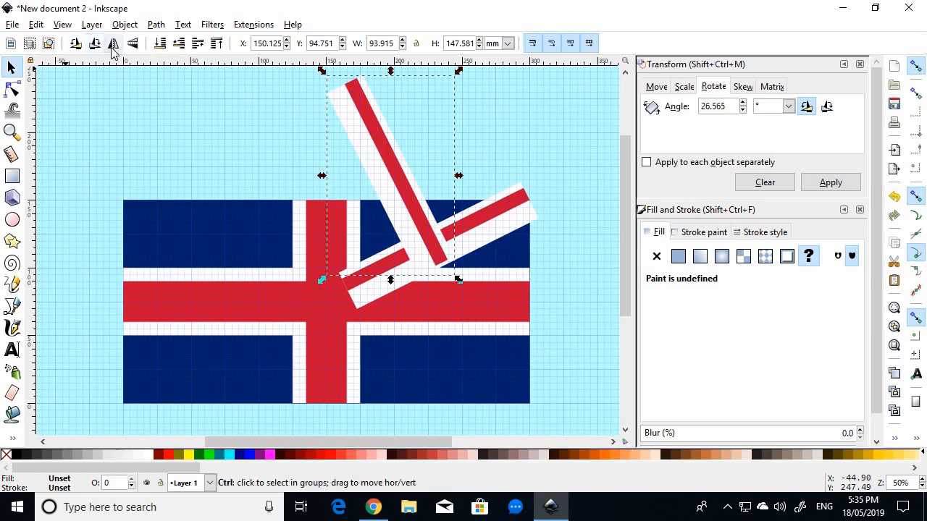
{"action": "key", "text": "ctrl"}
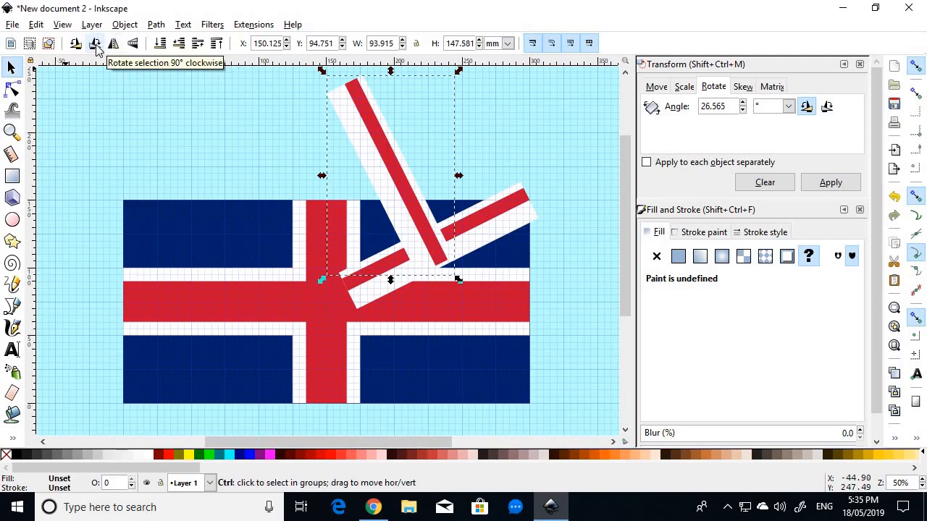
{"action": "left_click", "coordinate": [94, 43]}
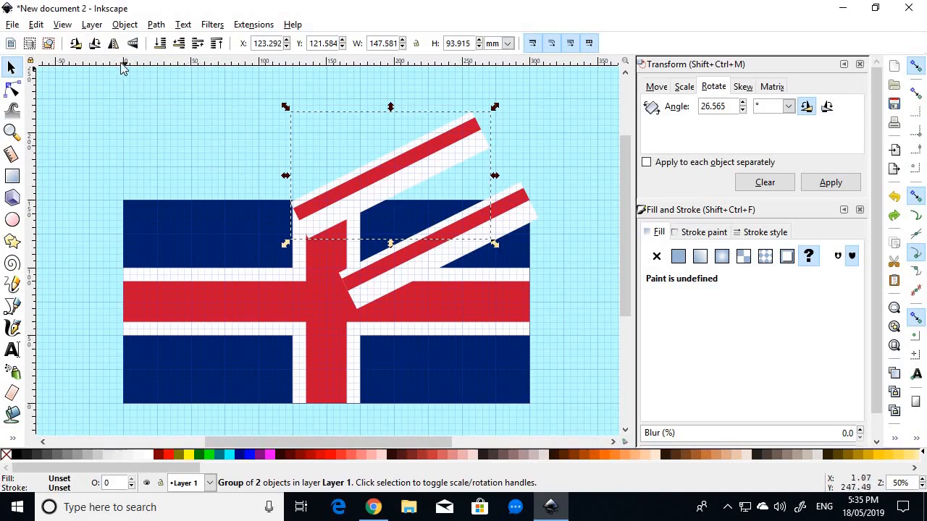
Flip the copied stripe horizontally and snap the red band's lower end corner to the flag's lower-right corner.
{"action": "left_click", "coordinate": [117, 44]}
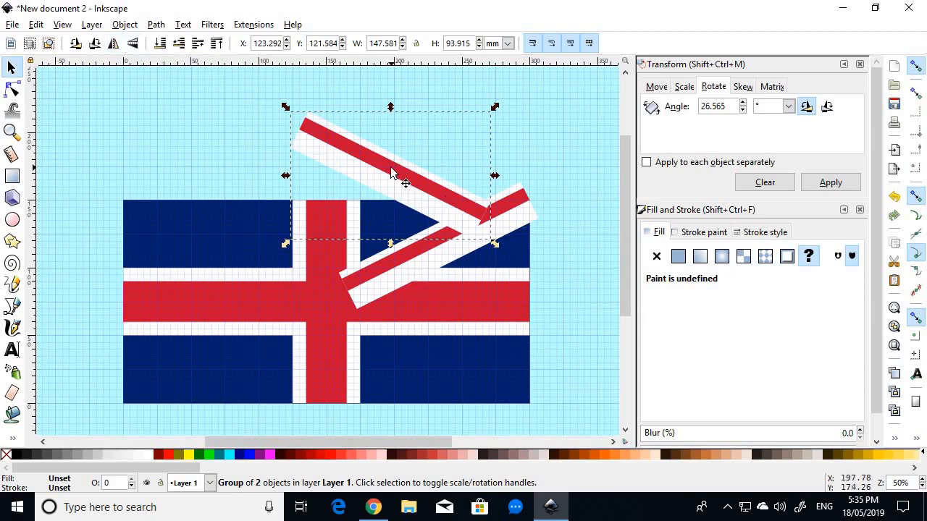
{"action": "left_click_drag", "start_coordinate": [391, 172], "coordinate": [542, 410]}
{"action": "scroll", "coordinate": [542, 410], "scroll_direction": "up", "scroll_amount": 1}
{"action": "scroll", "coordinate": [542, 410], "scroll_direction": "up", "scroll_amount": 3}
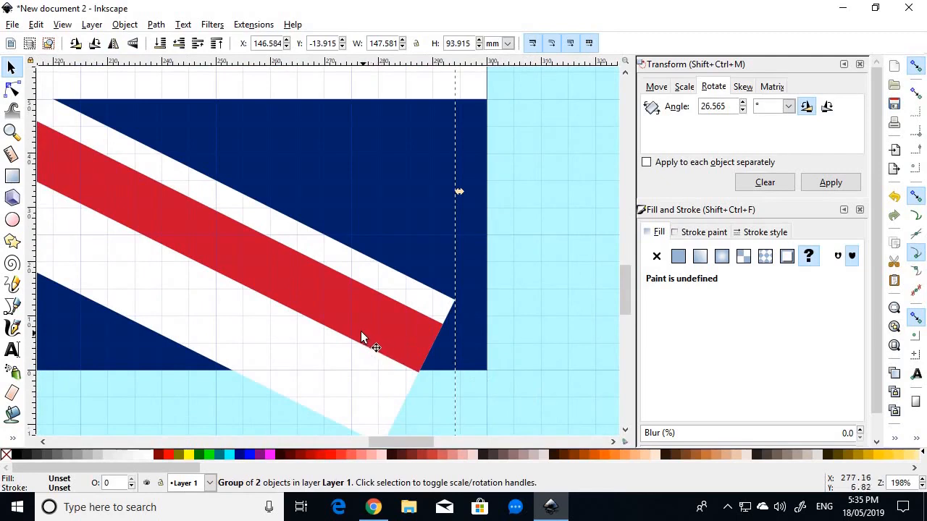
{"action": "left_click_drag", "start_coordinate": [363, 334], "coordinate": [434, 327]}
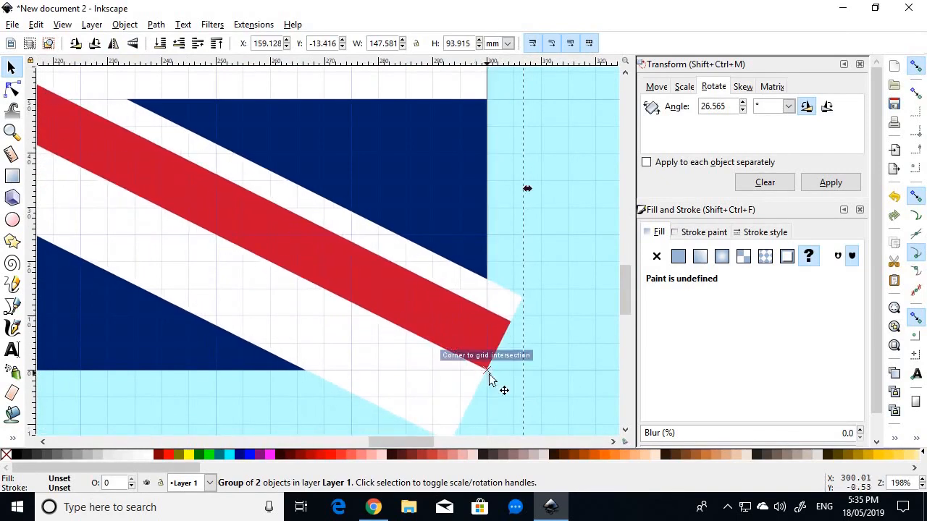
{"action": "scroll", "coordinate": [495, 334], "scroll_direction": "down", "scroll_amount": 6, "text": "ctrl"}
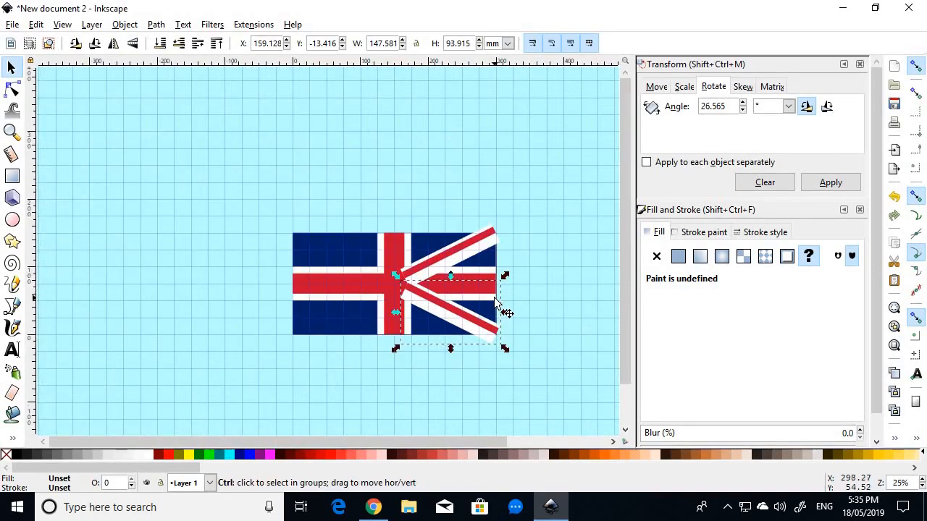
Duplicate the lower-right diagonal stripe, place the copy above the flag, and rotate it 180°.
{"action": "key", "text": "ctrl+v"}
{"action": "left_click_drag", "start_coordinate": [518, 305], "coordinate": [417, 173]}
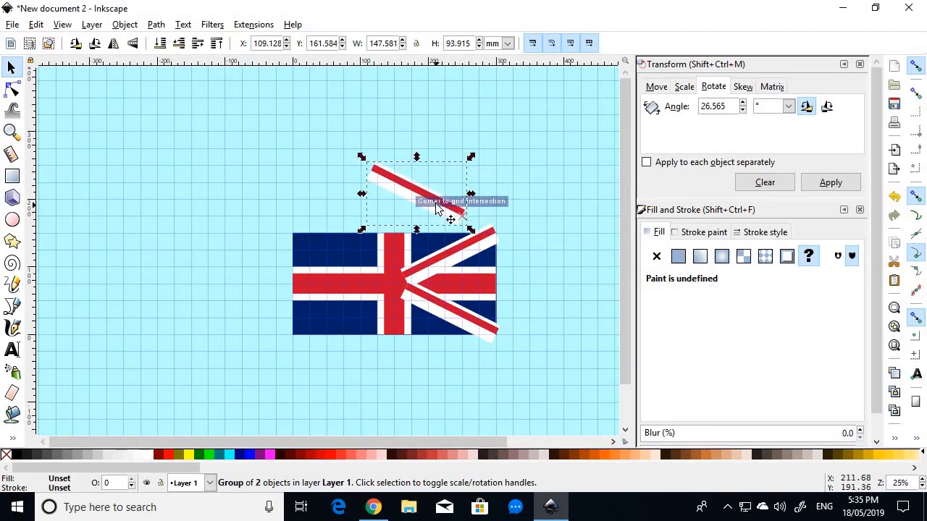
{"action": "double_click", "coordinate": [730, 108]}
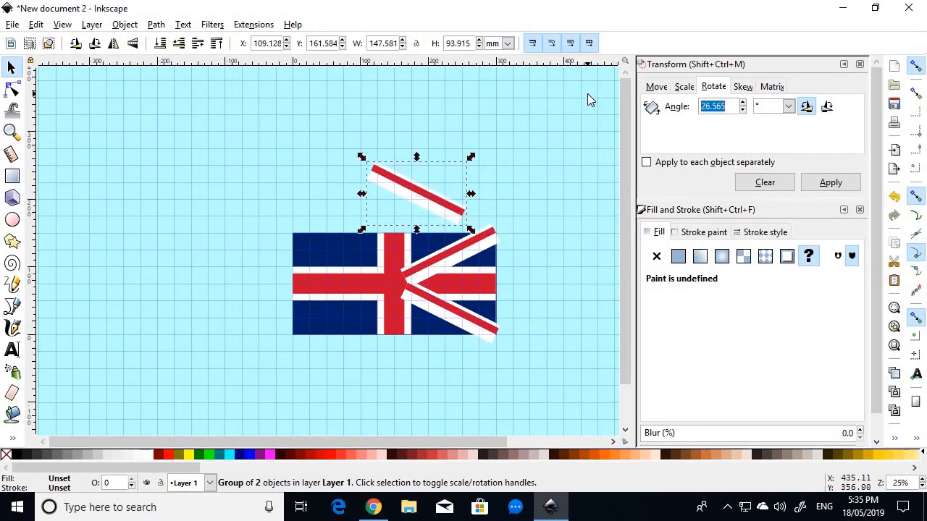
{"action": "type", "text": "180"}
{"action": "key", "text": "Return"}
{"action": "left_click", "coordinate": [827, 184]}
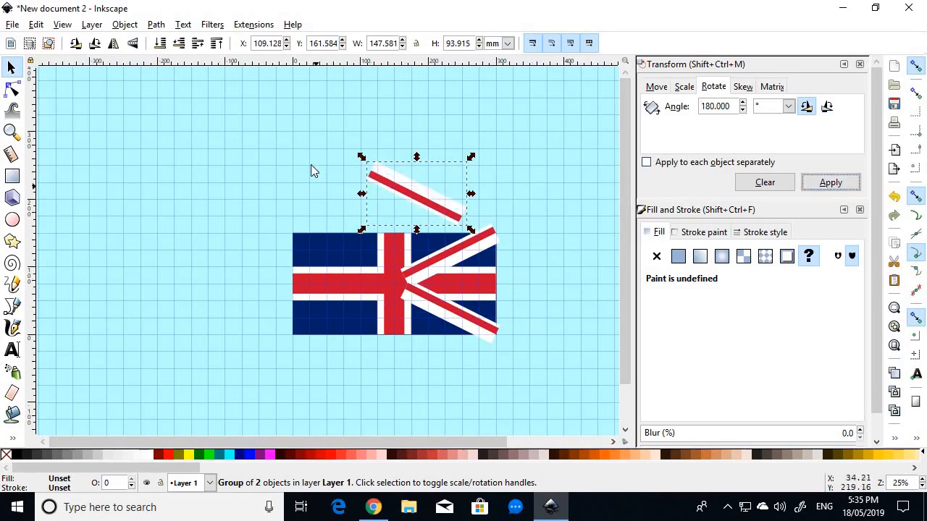
Move the rotated copy to the upper-left quadrant and snap the red band's upper end corner to the flag's upper-left corner.
{"action": "scroll", "coordinate": [310, 170], "scroll_direction": "up", "scroll_amount": 2}
{"action": "left_click_drag", "start_coordinate": [499, 221], "coordinate": [222, 276]}
{"action": "scroll", "coordinate": [236, 306], "scroll_direction": "up", "scroll_amount": 4}
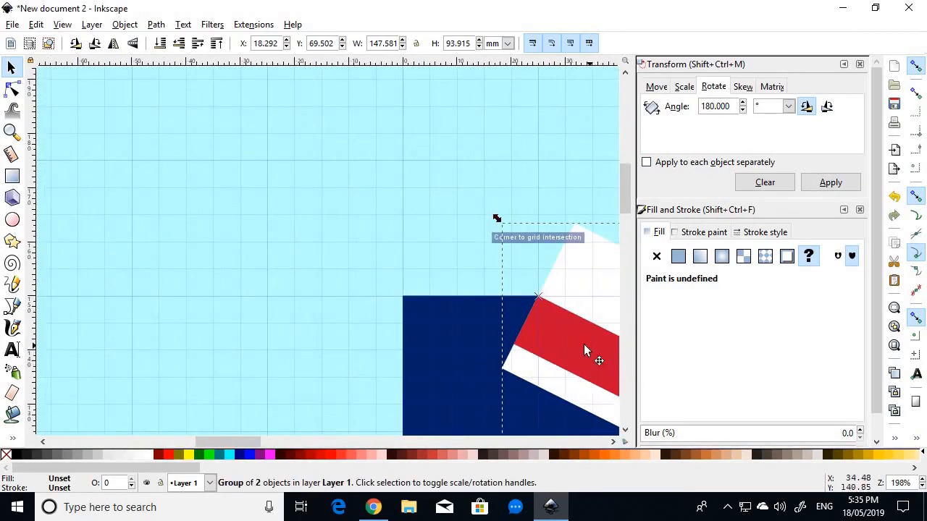
{"action": "left_click_drag", "start_coordinate": [585, 350], "coordinate": [452, 340]}
{"action": "scroll", "coordinate": [451, 340], "scroll_direction": "down", "scroll_amount": 8}
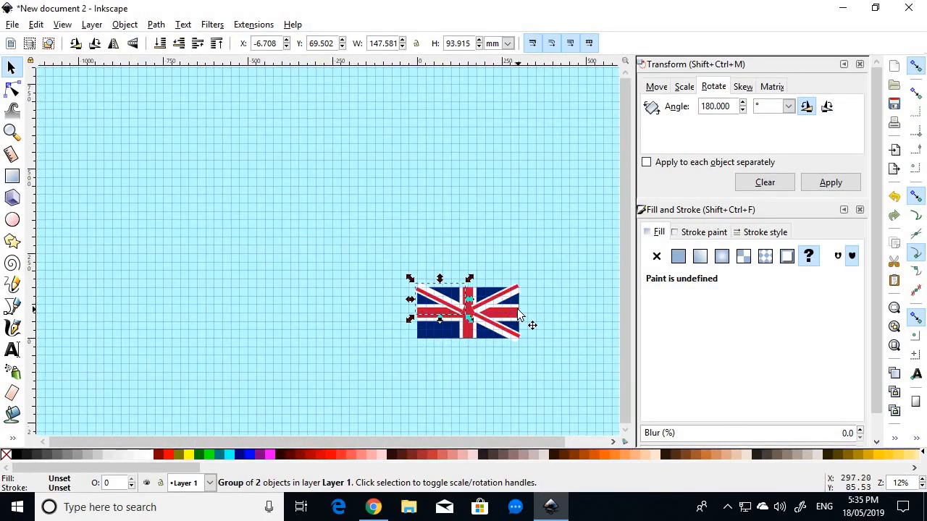
Duplicate the upper-left diagonal stripe above the flag and flip the copy horizontally.
{"action": "scroll", "coordinate": [517, 309], "scroll_direction": "up", "scroll_amount": 2}
{"action": "left_click_drag", "start_coordinate": [517, 316], "coordinate": [487, 176]}
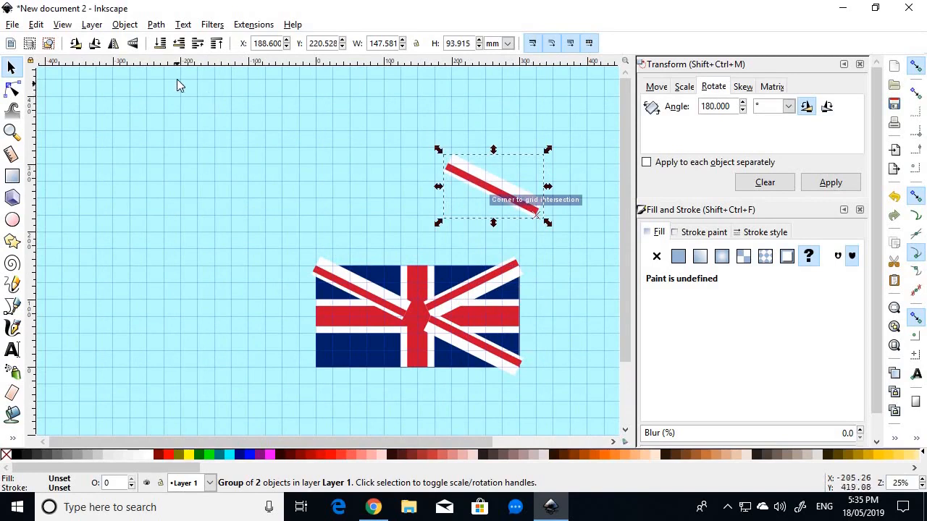
{"action": "left_click", "coordinate": [114, 45]}
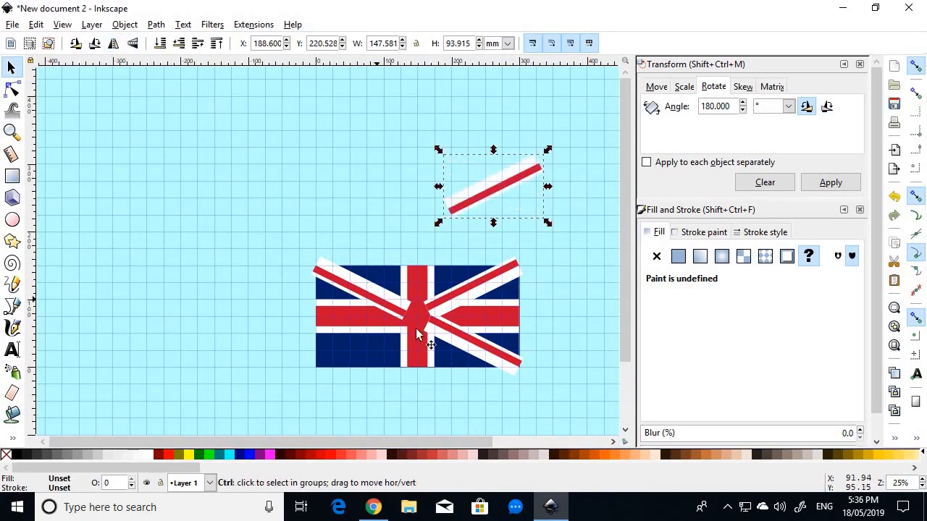
Move the flipped copy to the lower-left quadrant and snap the red band's lower end corner to the flag's lower-left corner.
{"action": "scroll", "coordinate": [496, 346], "scroll_direction": "up", "scroll_amount": 1}
{"action": "left_click_drag", "start_coordinate": [481, 145], "coordinate": [300, 352]}
{"action": "scroll", "coordinate": [255, 401], "scroll_direction": "up", "scroll_amount": 2}
{"action": "scroll", "coordinate": [255, 402], "scroll_direction": "up", "scroll_amount": 2}
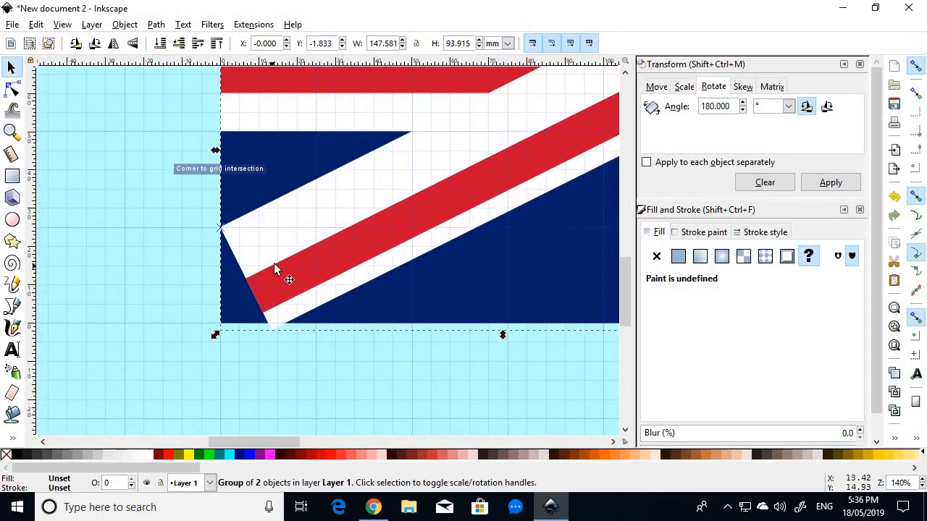
{"action": "left_click_drag", "start_coordinate": [279, 268], "coordinate": [253, 317]}
{"action": "scroll", "coordinate": [253, 317], "scroll_direction": "down", "scroll_amount": 4}
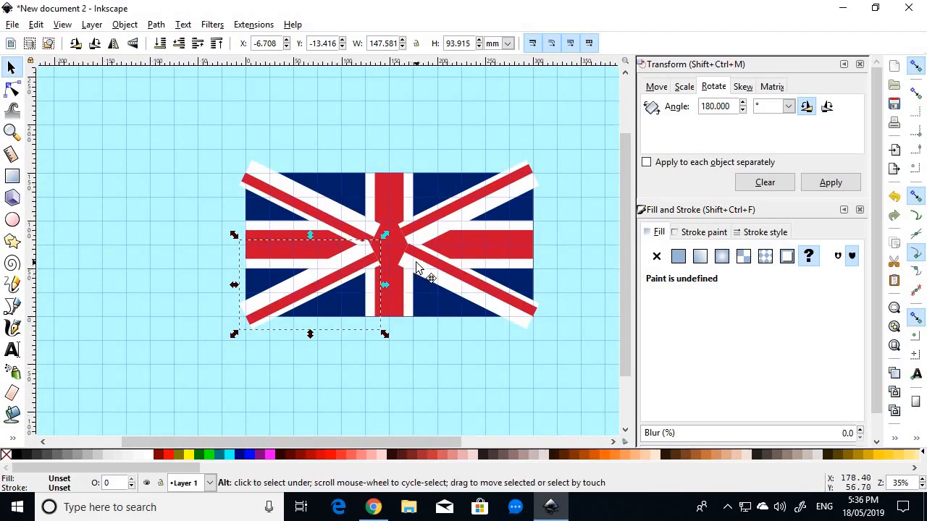
Compare the four diagonal stripes with Wikipedia's specification diagram, checking how they pass behind the crosses, and return to Inkscape.
{"action": "key", "text": "alt+Tab"}
{"action": "key", "text": "alt+Tab"}
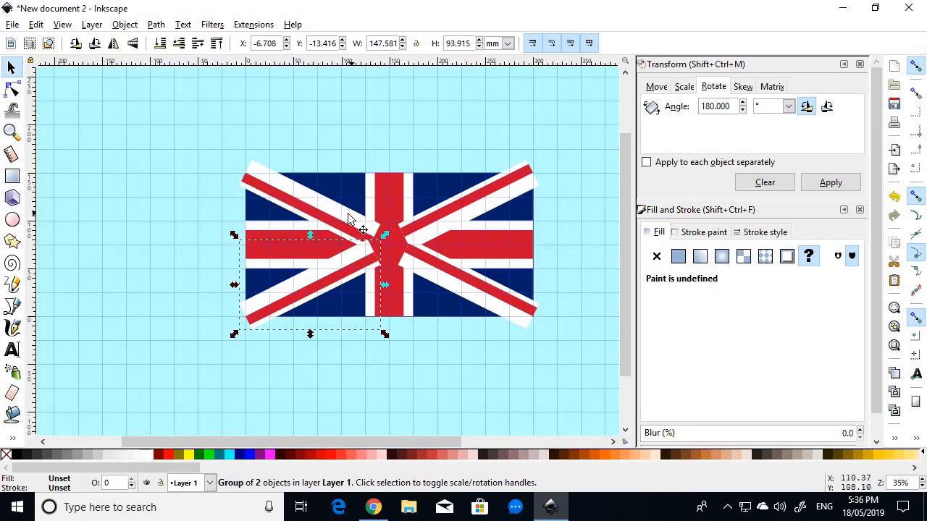
{"action": "key", "text": "alt+Tab"}
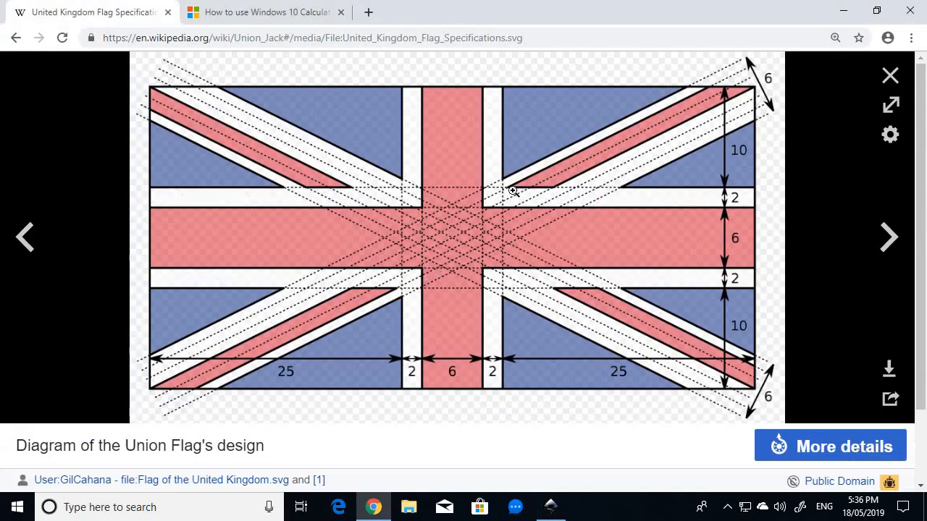
{"action": "key", "text": "alt+Tab"}
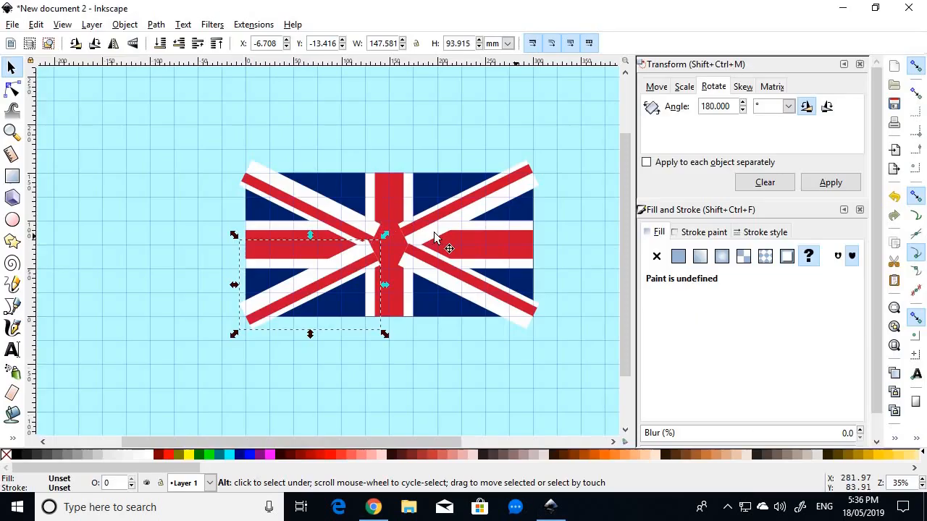
{"action": "key", "text": "alt+Tab"}
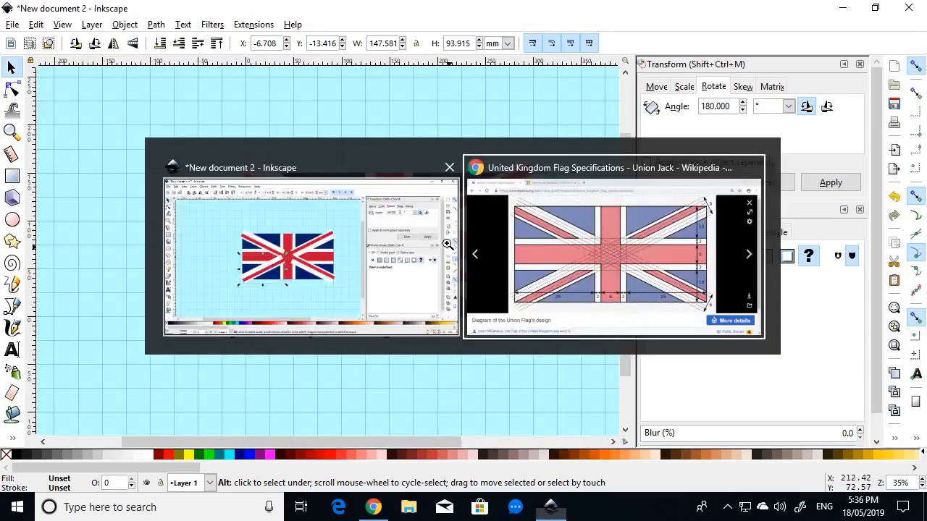
{"action": "key", "text": "alt+Tab"}
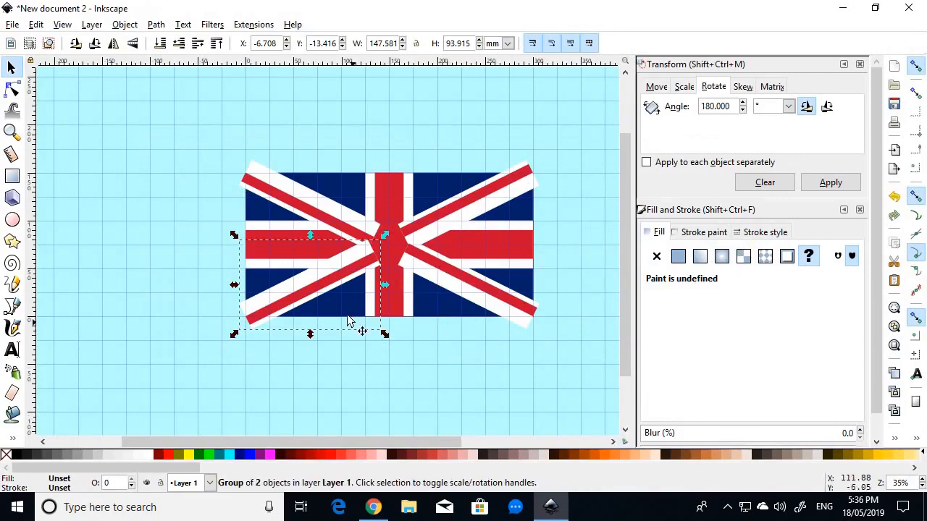
Lower the upper-right diagonal stripe in the stacking order until it lies beneath both crosses but above the blue background.
{"action": "left_click", "coordinate": [476, 208]}
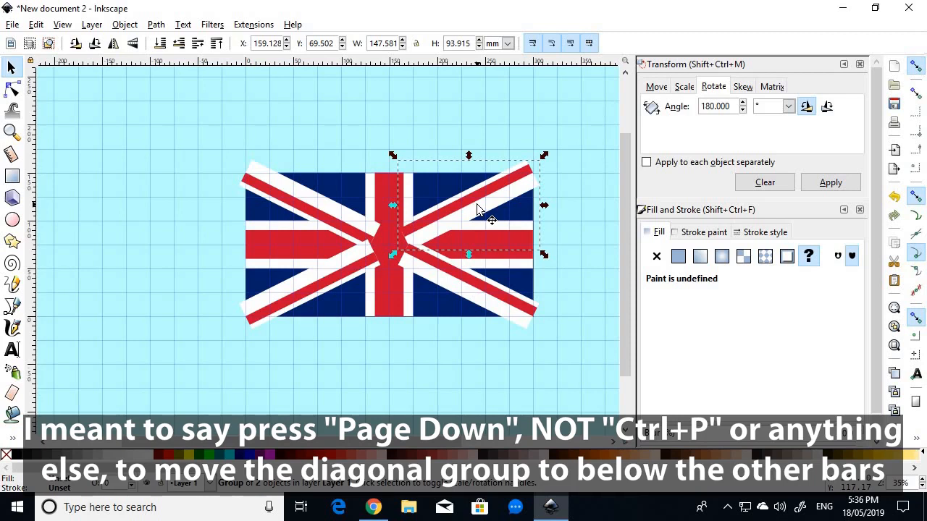
{"action": "key", "text": "Page_Down"}
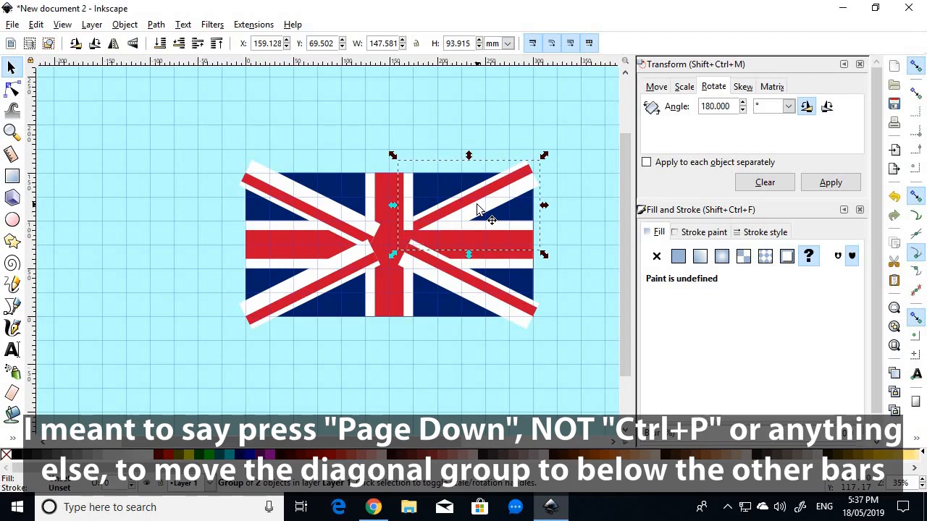
{"action": "key", "text": "Page_Down"}
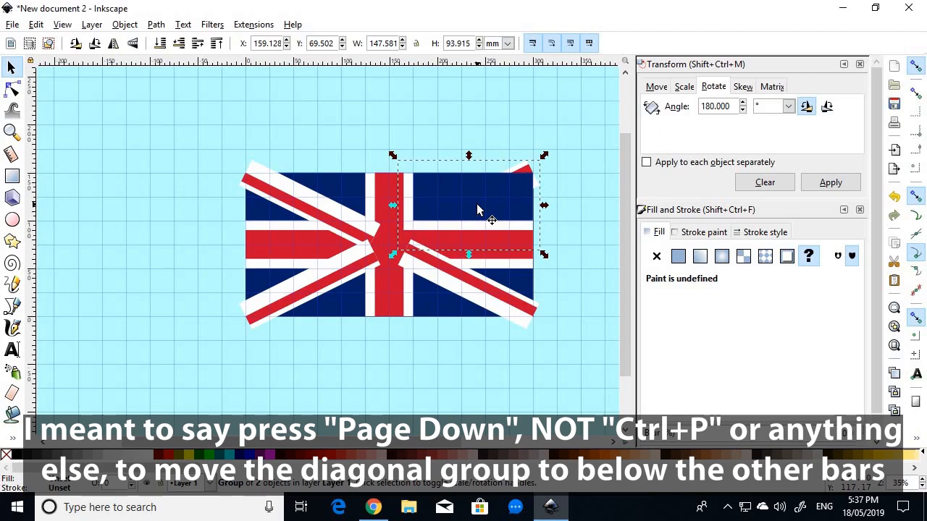
{"action": "key", "text": "Page_Up"}
{"action": "key", "text": "Page_Down"}
{"action": "key", "text": "Page_Up"}
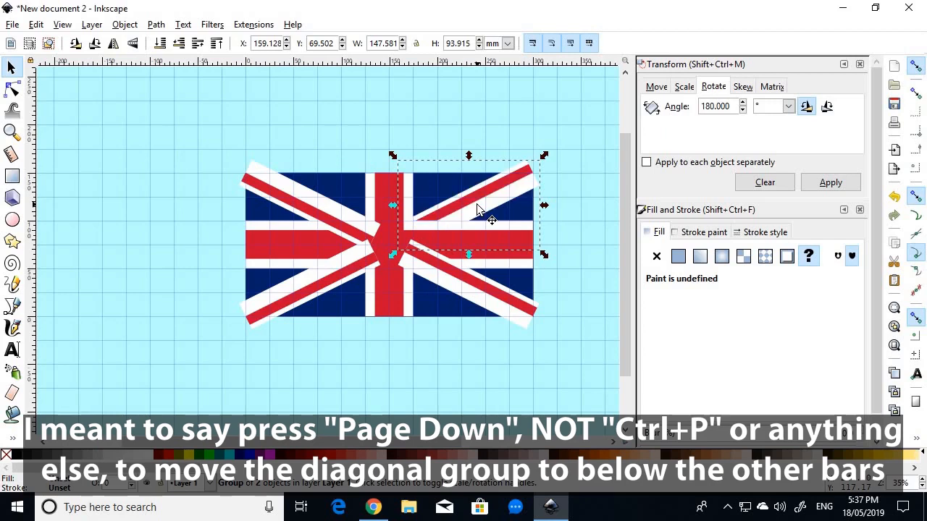
Lower the lower-right diagonal stripe in the stacking order until it lies beneath both crosses but above the blue background.
{"action": "left_click", "coordinate": [502, 303]}
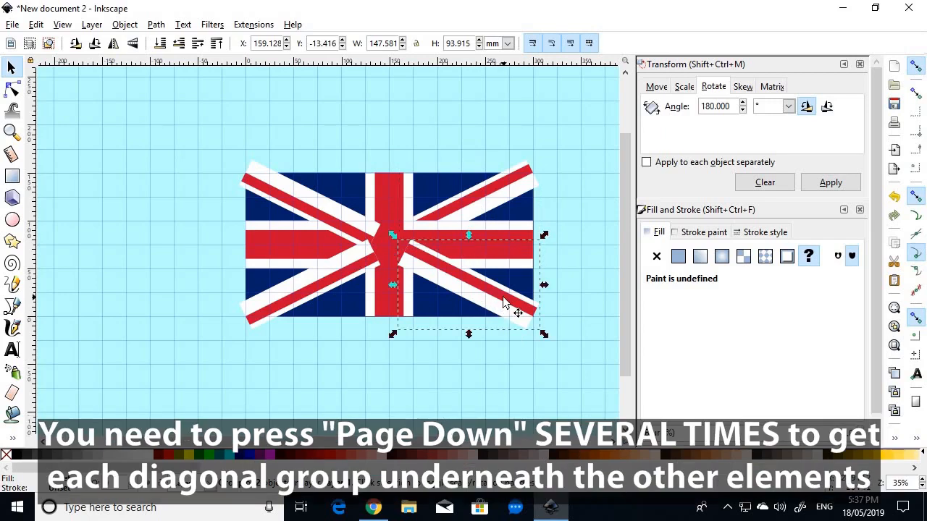
{"action": "key", "text": "Page_Down"}
{"action": "key", "text": "Page_Down"}
{"action": "key", "text": "Page_Down"}
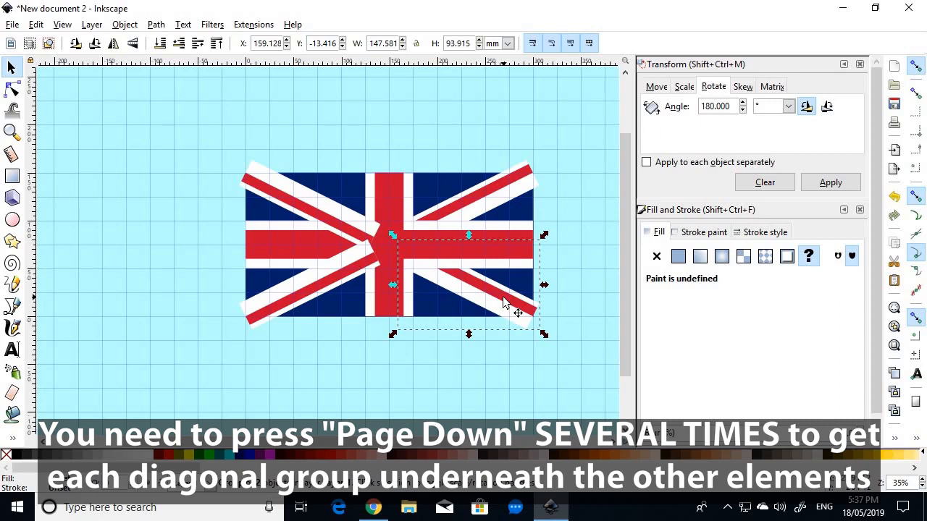
Lower the lower-left and upper-left diagonal stripes in the stacking order until both lie beneath the crosses and above the blue background.
{"action": "left_click", "coordinate": [296, 299]}
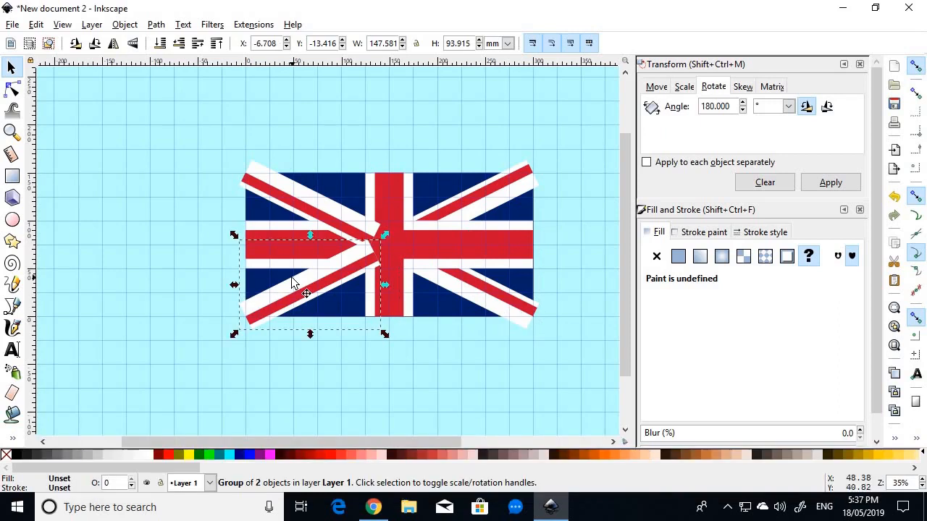
{"action": "key", "text": "Page_Down"}
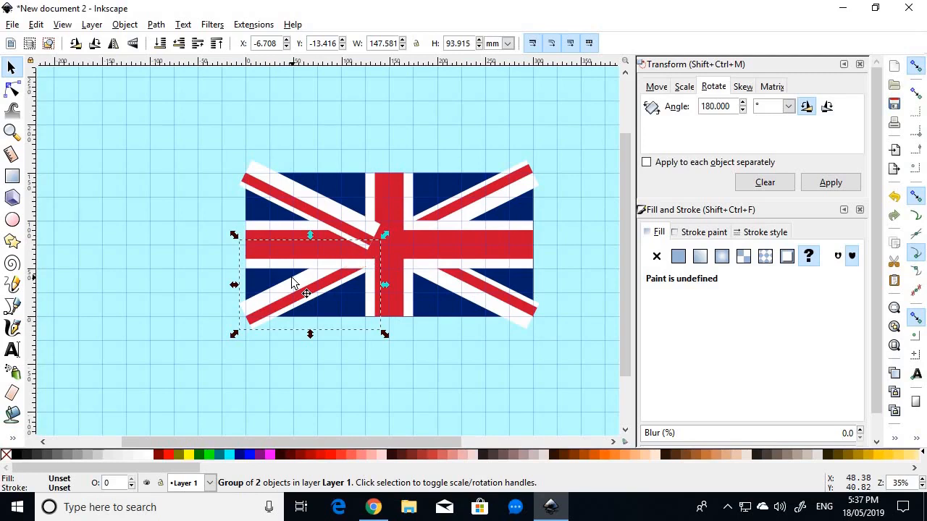
{"action": "left_click", "coordinate": [300, 205]}
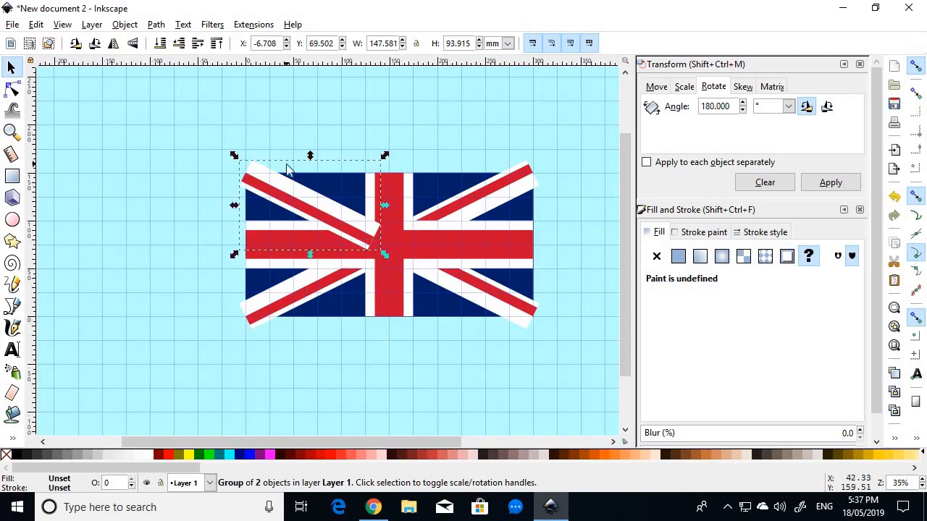
{"action": "key", "text": "Page_Down"}
{"action": "key", "text": "Page_Down"}
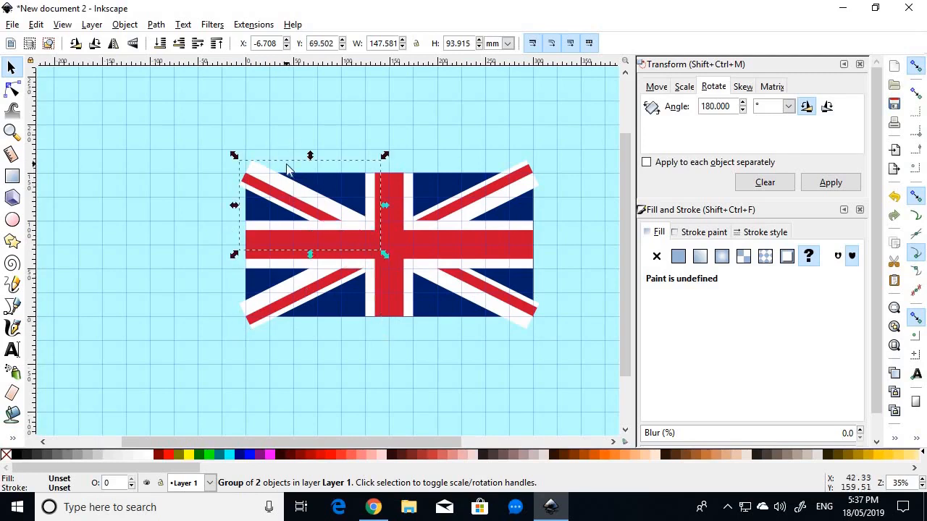
{"action": "left_click", "coordinate": [426, 129]}
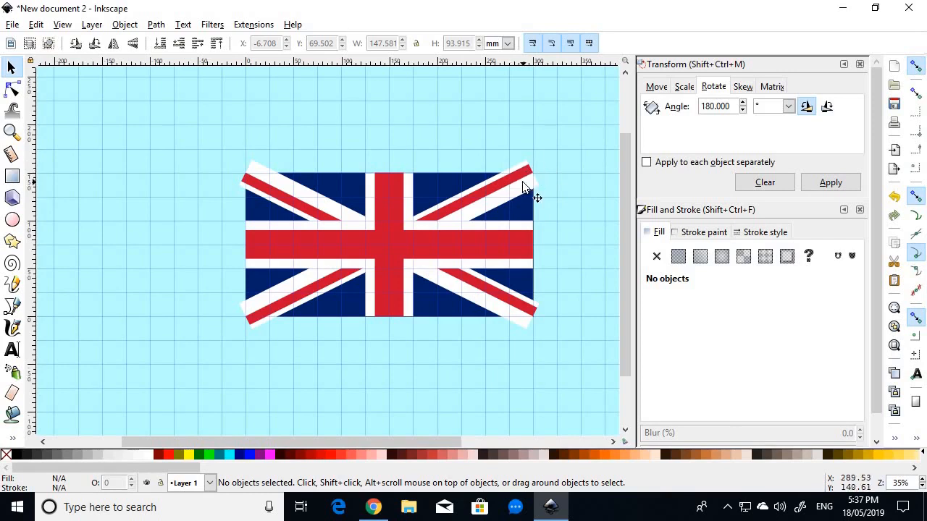
Draw a 60 × 25 mm fuchsia rectangle resting on the flag's top edge, covering the upper-right diagonal stripe's overhang.
{"action": "scroll", "coordinate": [545, 167], "scroll_direction": "up", "scroll_amount": 4}
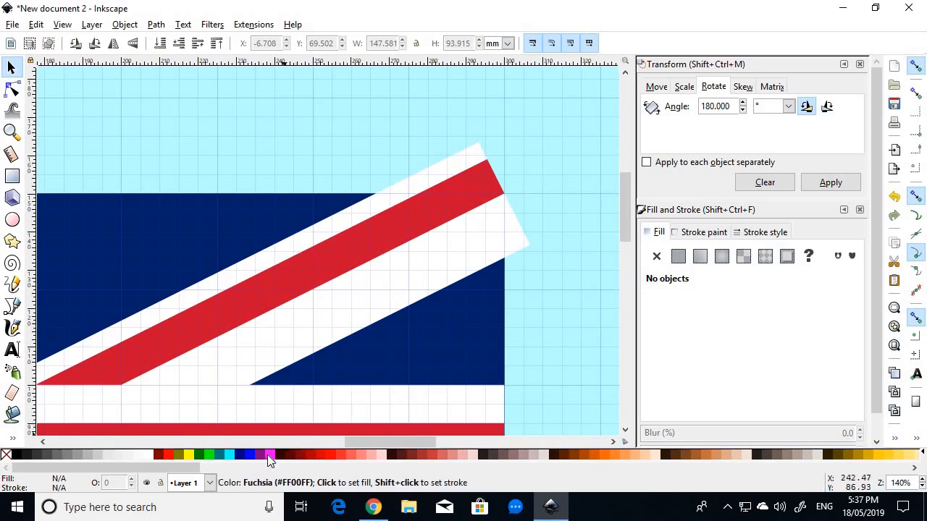
{"action": "left_click", "coordinate": [11, 176]}
{"action": "mouse_move", "coordinate": [332, 97]}
{"action": "left_mouse_down"}
{"action": "mouse_move", "coordinate": [450, 168]}
{"action": "mouse_move", "coordinate": [538, 175]}
{"action": "mouse_move", "coordinate": [562, 193]}
{"action": "left_mouse_up"}
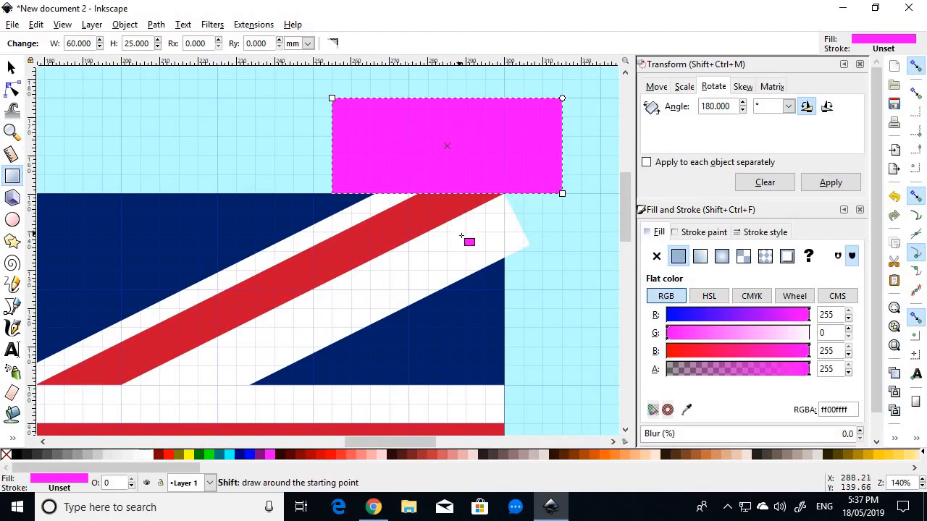
{"action": "left_click", "coordinate": [12, 68]}
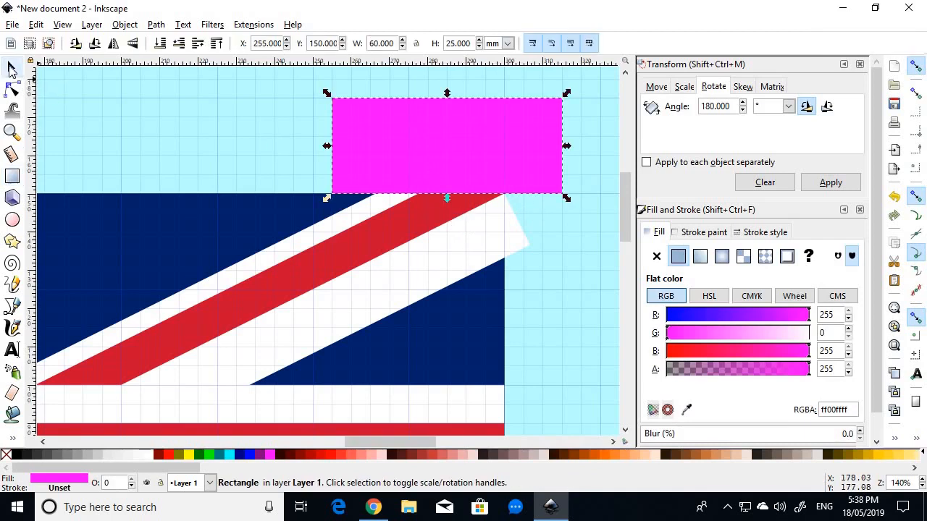
{"action": "left_click", "coordinate": [410, 248]}
{"action": "left_click", "coordinate": [582, 258]}
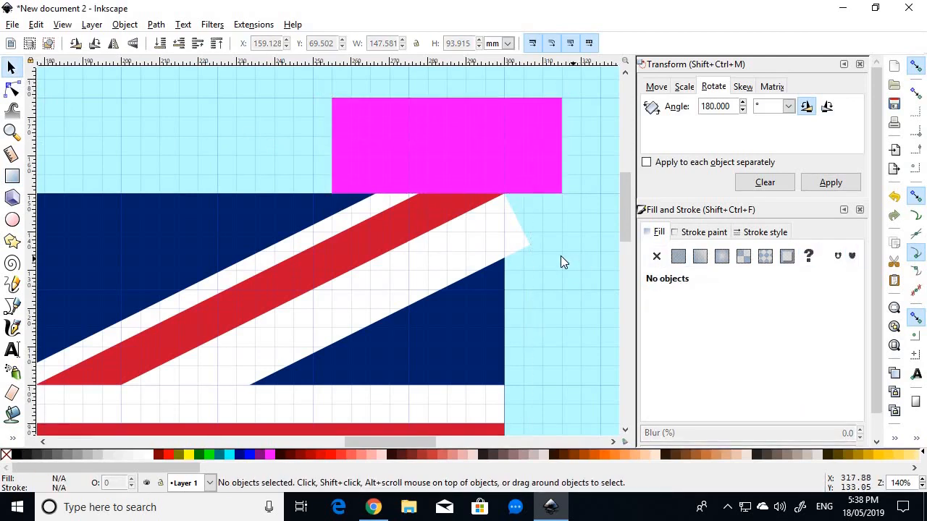
Ungroup the upper-right and lower-right diagonal stripes into their separate white and red bands.
{"action": "left_click", "coordinate": [521, 243]}
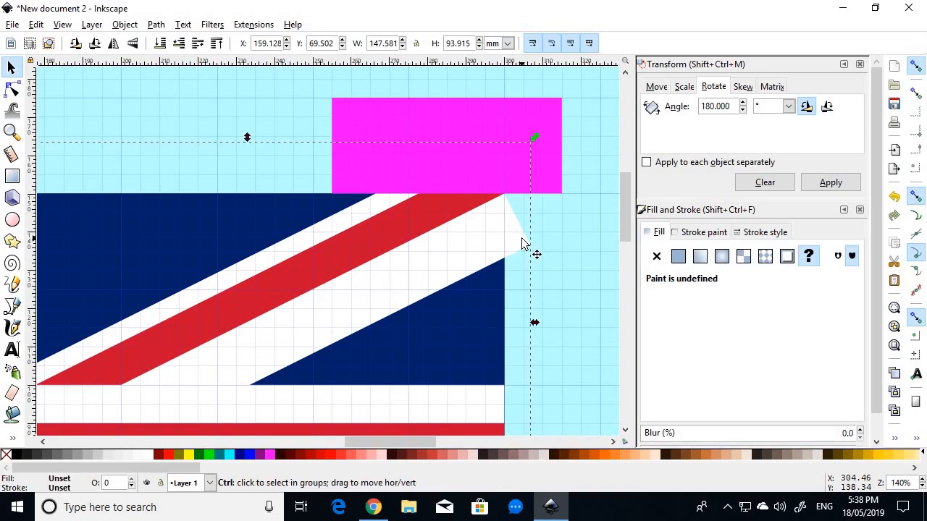
{"action": "scroll", "coordinate": [533, 250], "scroll_direction": "down", "scroll_amount": 5}
{"action": "scroll", "coordinate": [528, 242], "scroll_direction": "up", "scroll_amount": 2}
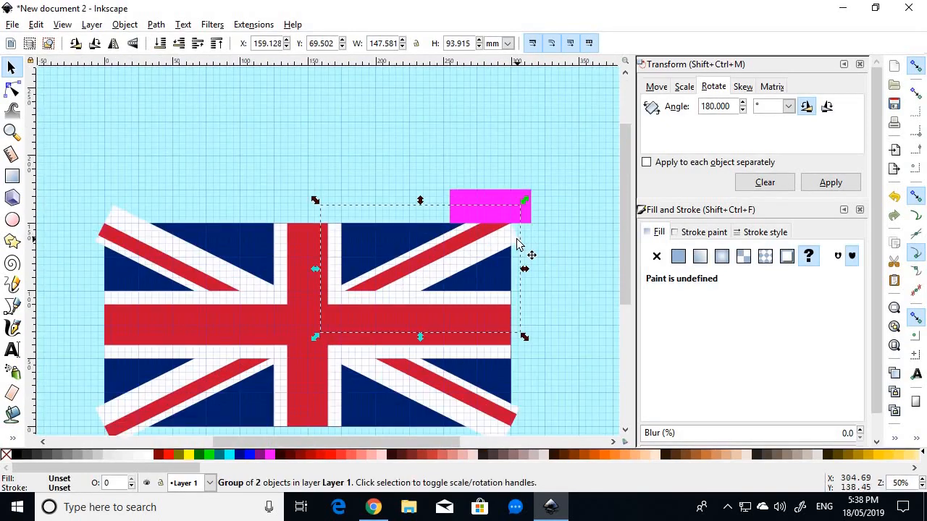
{"action": "right_click", "coordinate": [523, 251]}
{"action": "left_click", "coordinate": [553, 492]}
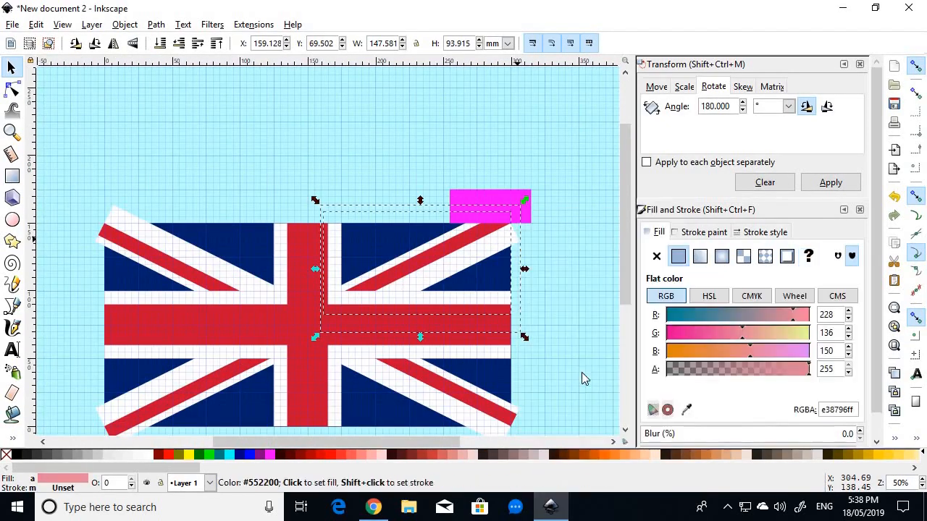
{"action": "left_click", "coordinate": [574, 359]}
{"action": "scroll", "coordinate": [568, 358], "scroll_direction": "down", "scroll_amount": 1}
{"action": "left_click", "coordinate": [498, 412]}
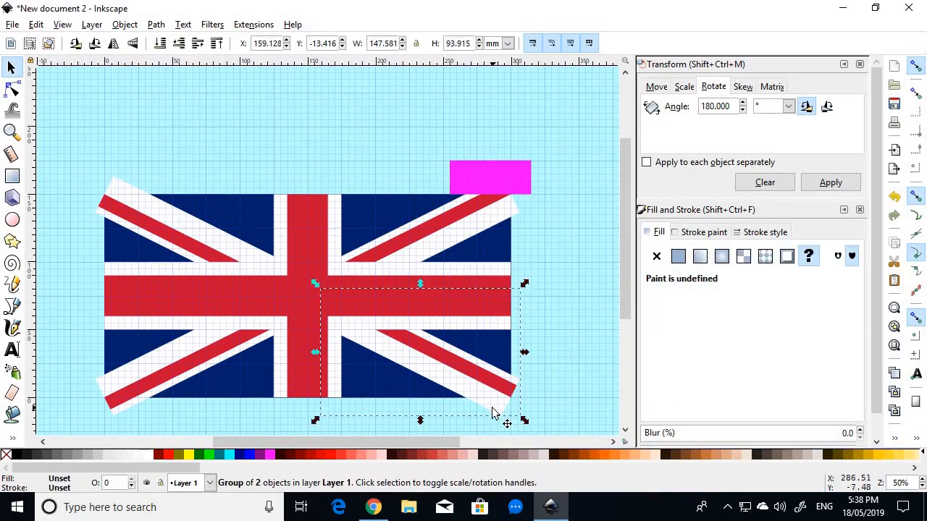
{"action": "right_click", "coordinate": [498, 412]}
{"action": "left_click", "coordinate": [528, 381]}
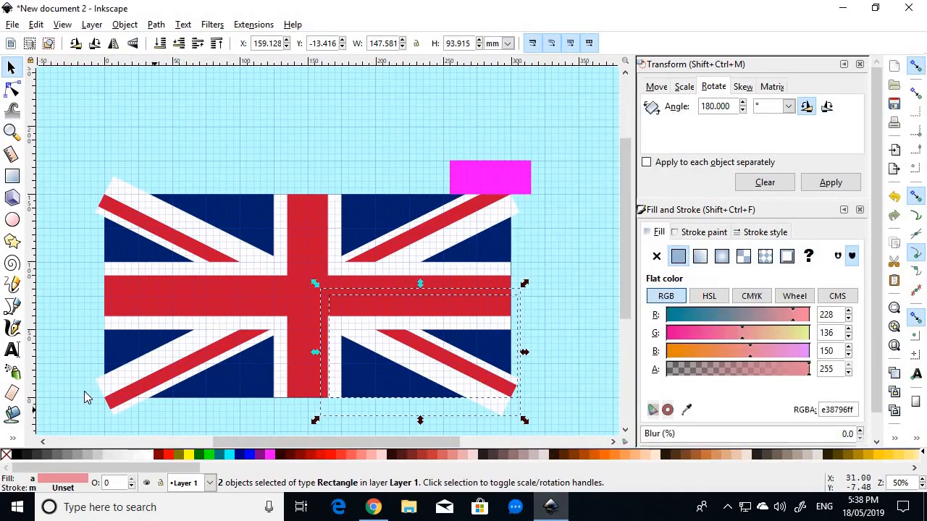
Ungroup the lower-left and upper-left diagonal stripes into their separate white and red bands.
{"action": "left_click", "coordinate": [150, 372]}
{"action": "right_click", "coordinate": [150, 371]}
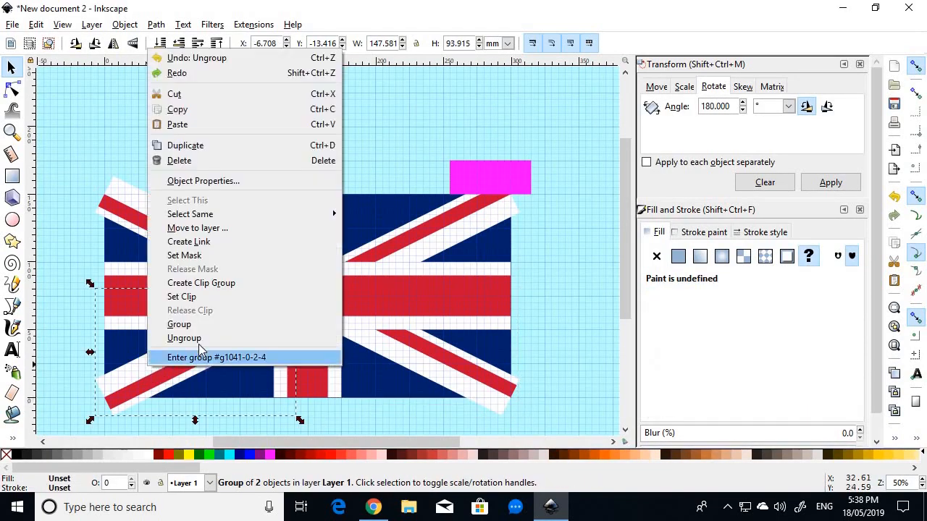
{"action": "left_click", "coordinate": [205, 338]}
{"action": "left_click", "coordinate": [182, 226]}
{"action": "key", "text": "ctrl+shift+z"}
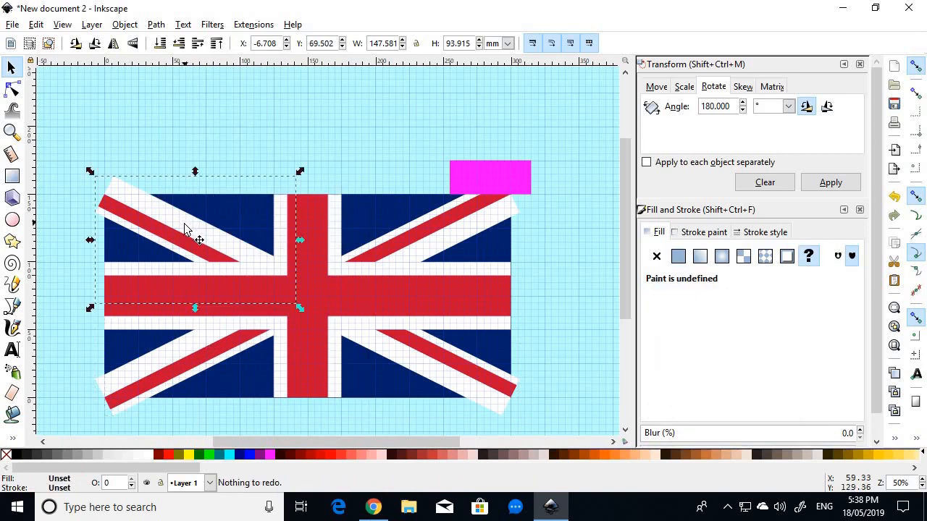
{"action": "right_click", "coordinate": [189, 230]}
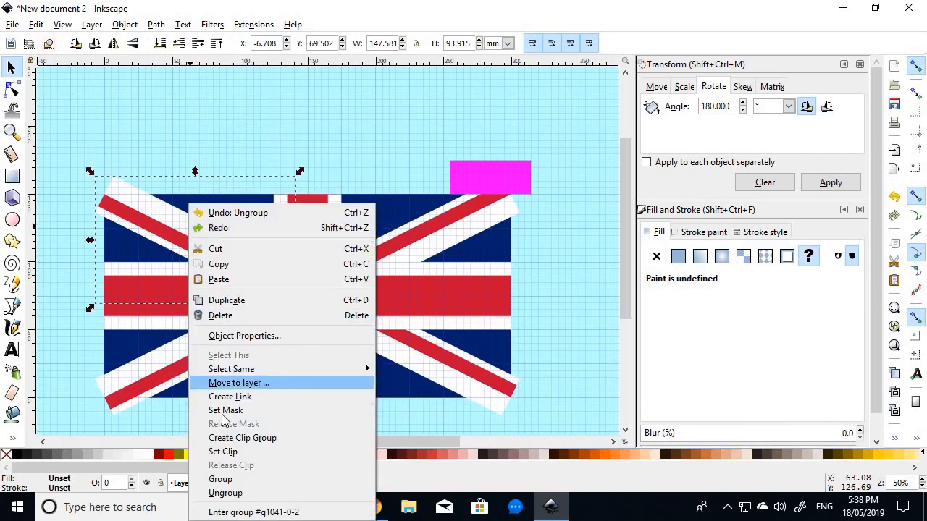
{"action": "left_click", "coordinate": [225, 493]}
{"action": "left_click", "coordinate": [368, 157]}
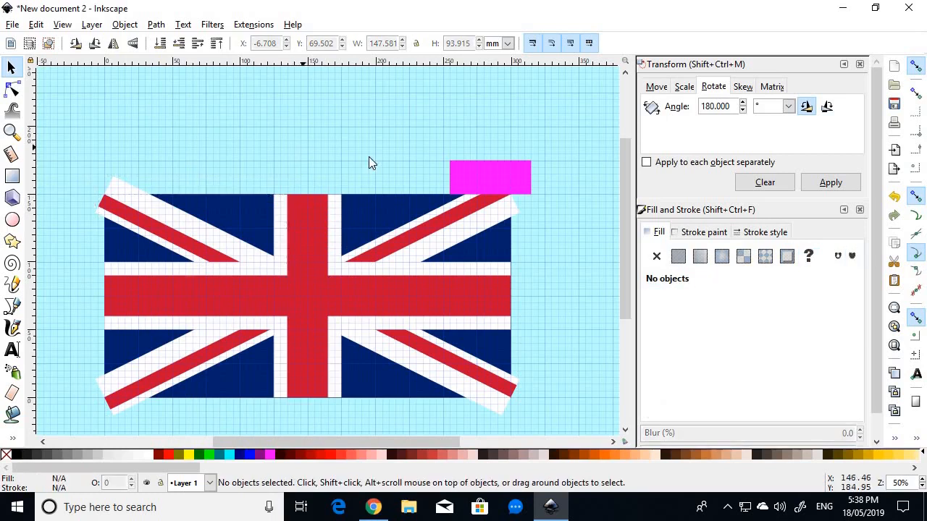
Subtract the fuchsia rectangle from the upper-right white band with Difference, trimming it flush with the flag's top edge.
{"action": "scroll", "coordinate": [520, 174], "scroll_direction": "up", "scroll_amount": 3}
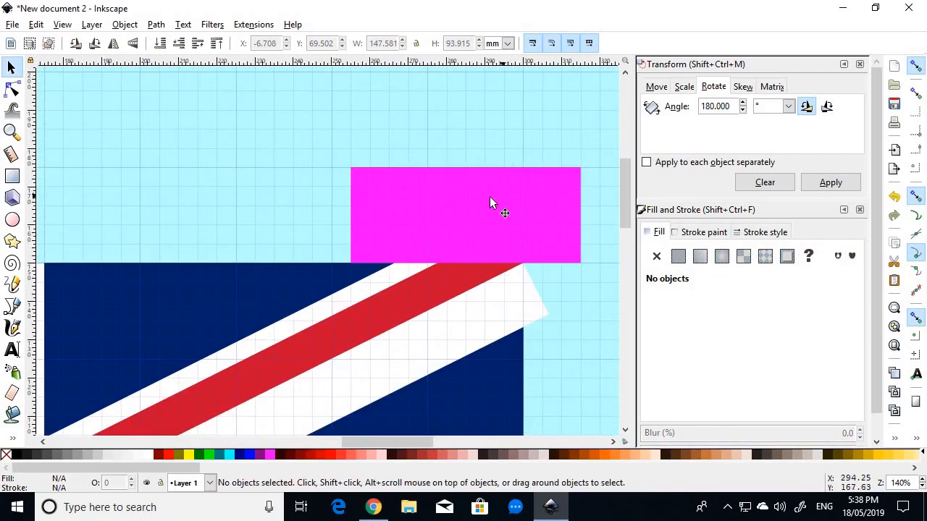
{"action": "left_click", "coordinate": [481, 201]}
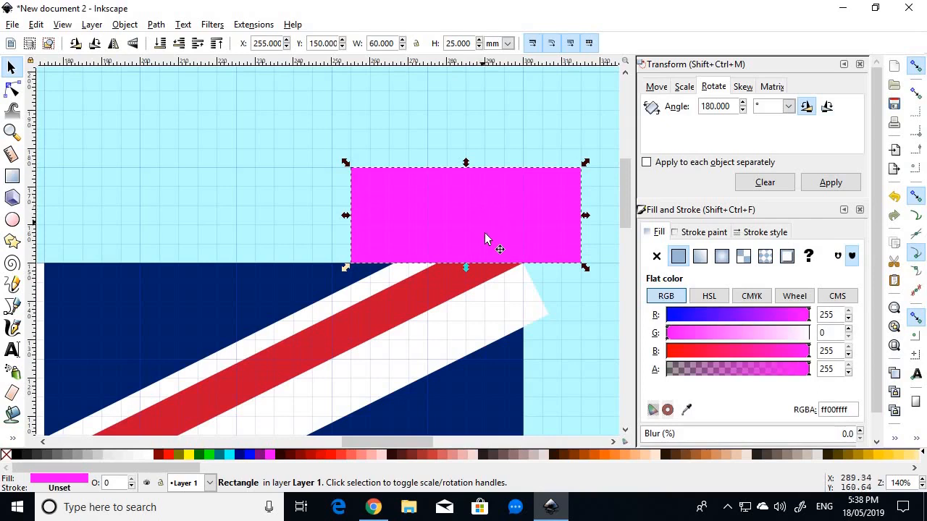
{"action": "left_click", "coordinate": [470, 310], "text": "shift"}
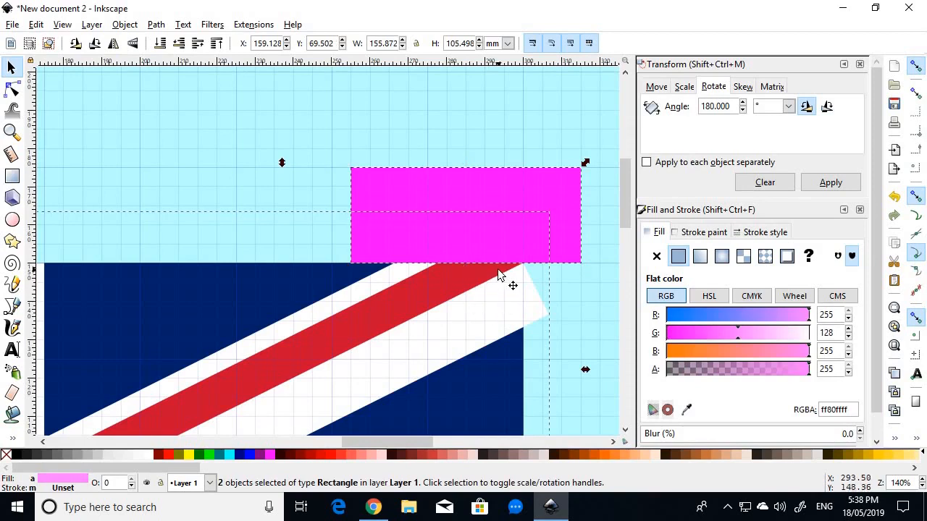
{"action": "left_click", "coordinate": [124, 25]}
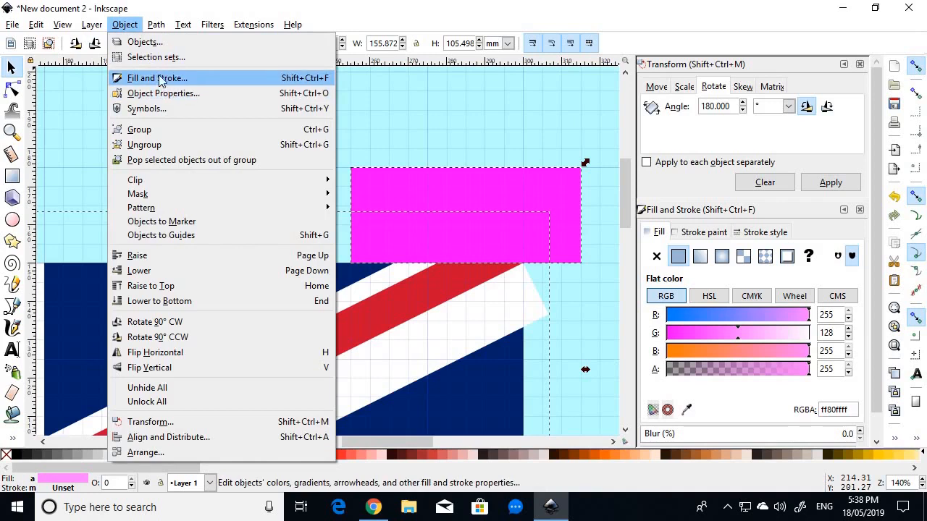
{"action": "mouse_move", "coordinate": [156, 24]}
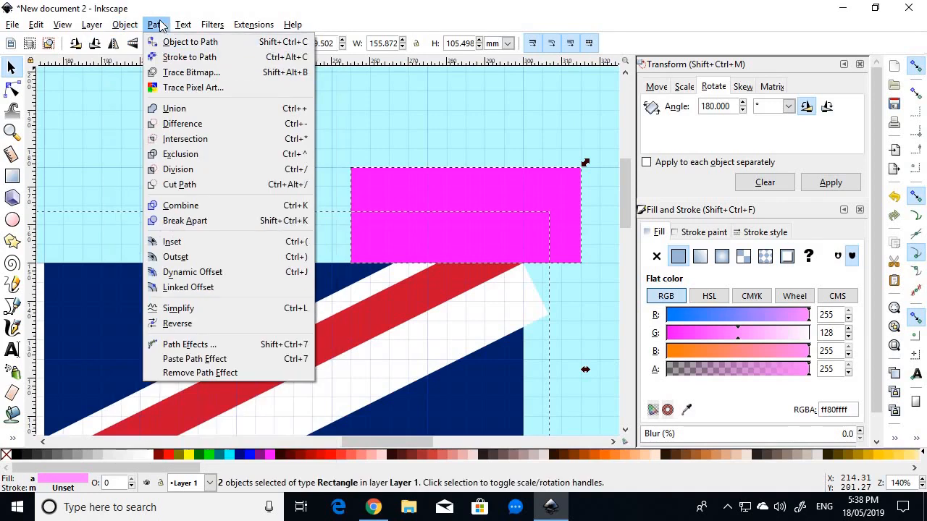
{"action": "left_click", "coordinate": [244, 124]}
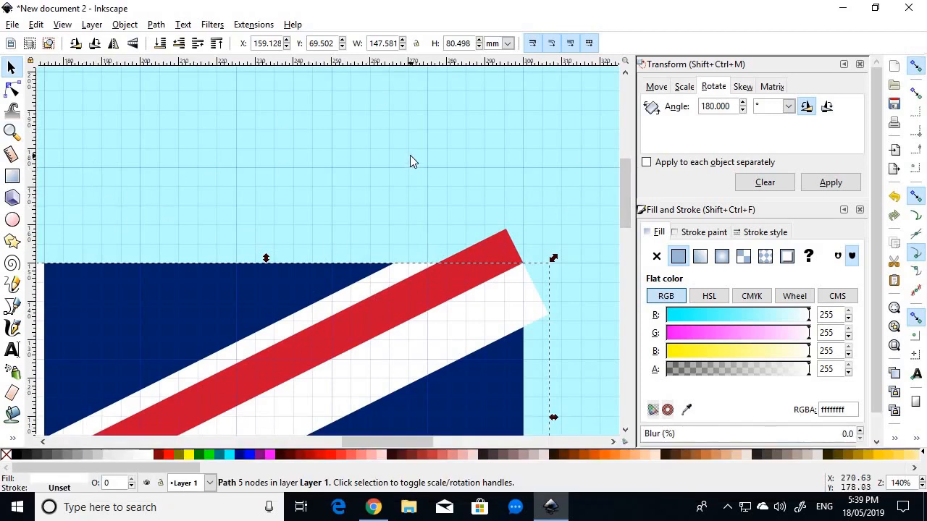
{"action": "left_click", "coordinate": [441, 194]}
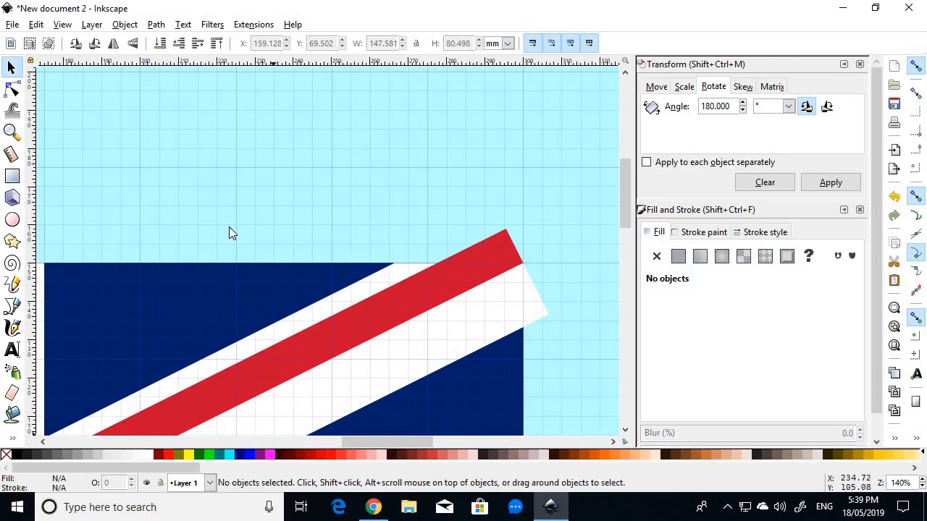
Draw a 65 × 30 mm rectangle on the flag's top edge over the upper-right red band's overhang and subtract it from that band.
{"action": "left_click", "coordinate": [10, 175]}
{"action": "left_click_drag", "start_coordinate": [331, 150], "coordinate": [583, 264]}
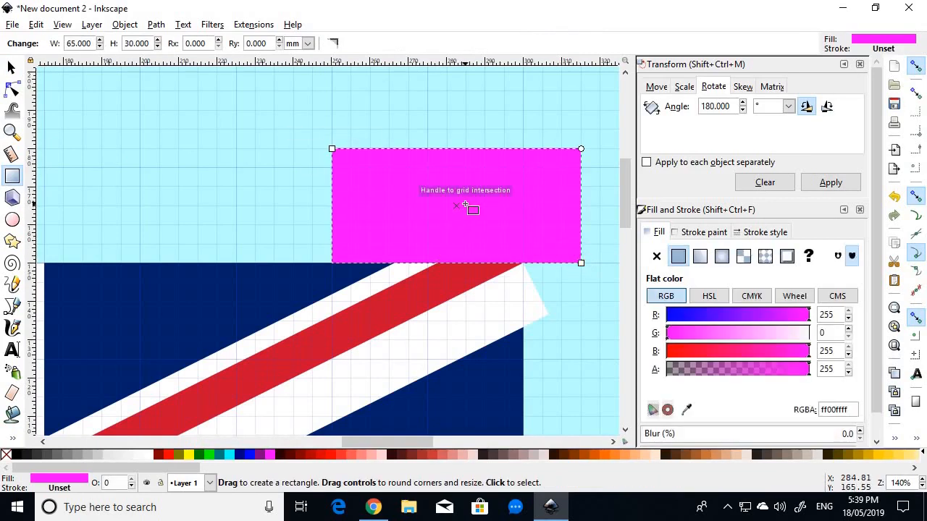
{"action": "left_click", "coordinate": [453, 281], "text": "shift"}
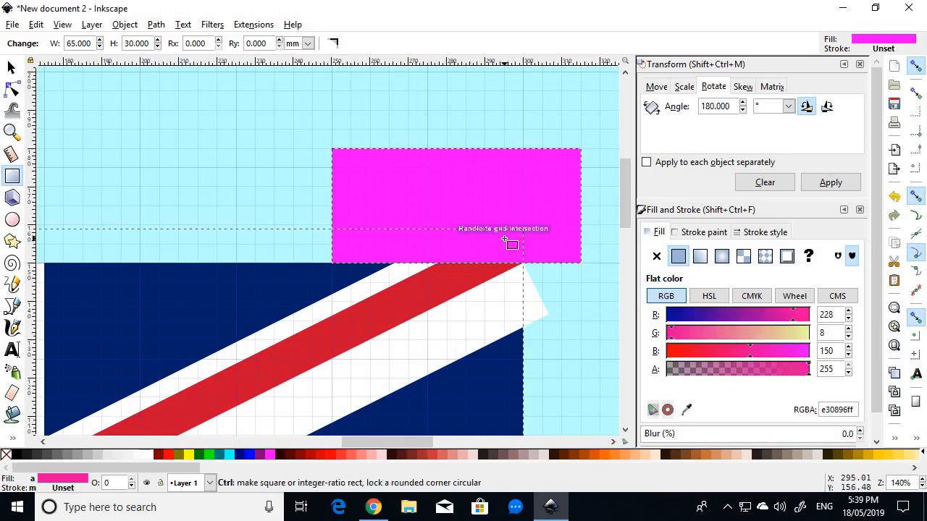
{"action": "key", "text": "ctrl+z"}
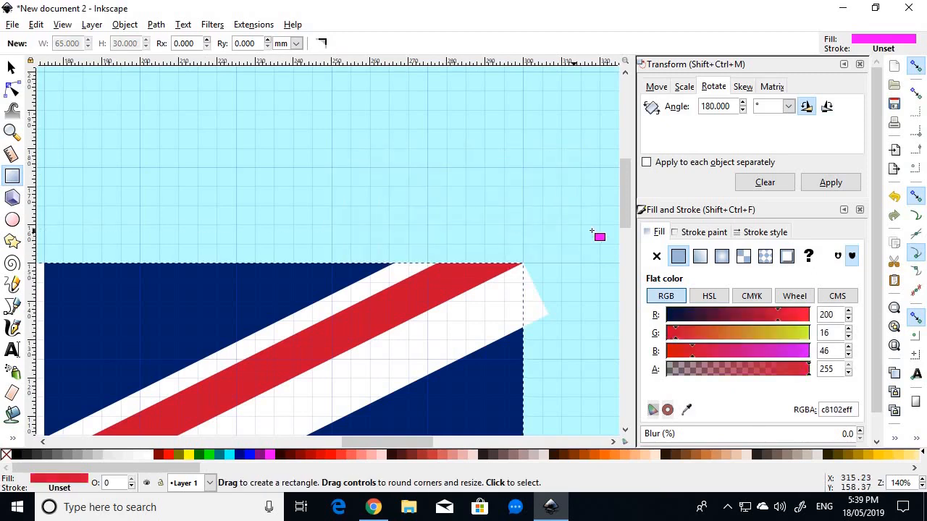
Draw a 15 × 45 mm rectangle along the flag's right edge over the upper-right white band's overhang and subtract it from that band.
{"action": "left_click_drag", "start_coordinate": [581, 226], "coordinate": [522, 402]}
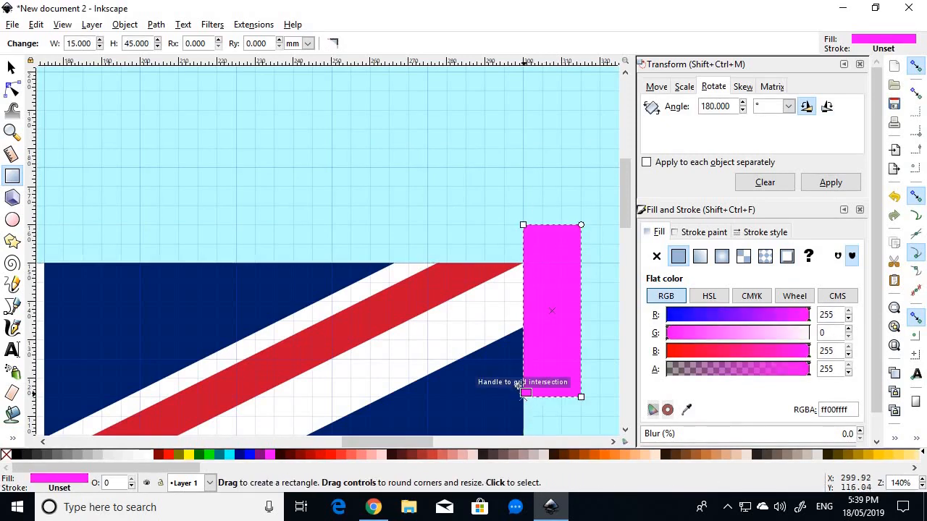
{"action": "left_click", "coordinate": [476, 323], "text": "shift"}
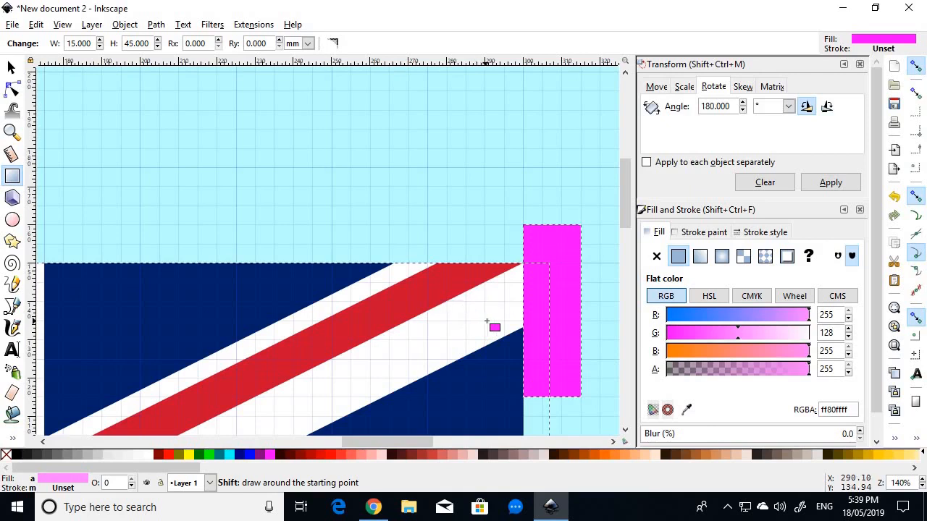
{"action": "key", "text": "ctrl+minus"}
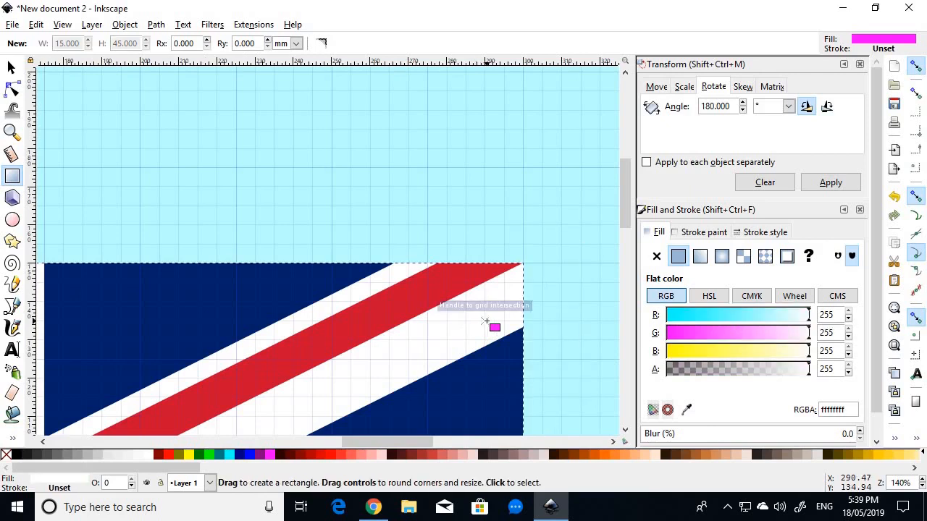
{"action": "scroll", "coordinate": [528, 215], "scroll_direction": "down", "scroll_amount": 4}
{"action": "scroll", "coordinate": [529, 217], "scroll_direction": "up", "scroll_amount": 1}
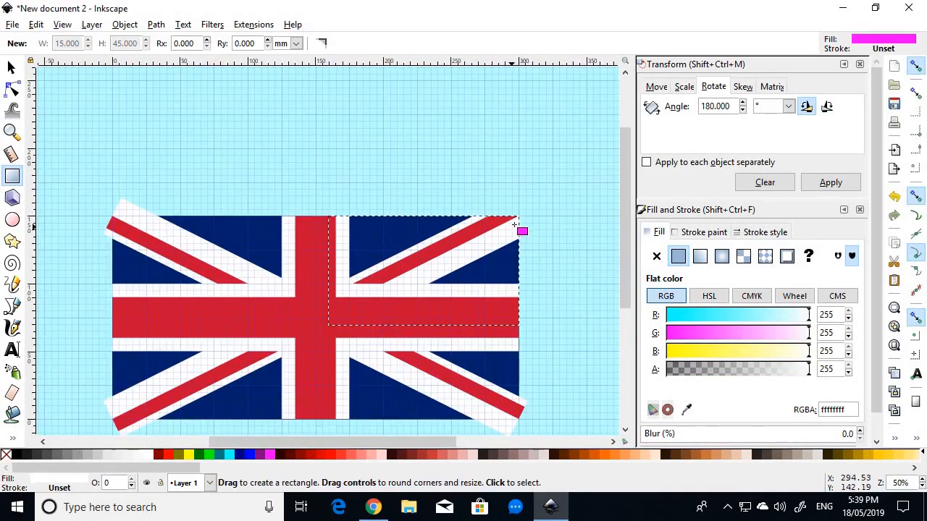
{"action": "scroll", "coordinate": [517, 226], "scroll_direction": "down", "scroll_amount": 1}
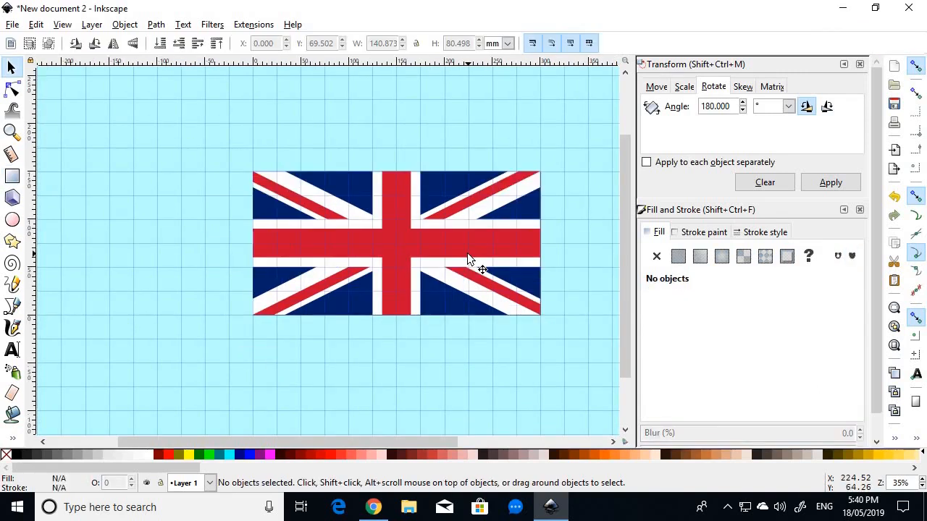
Inspect the flag's lower-right and upper-right corners, outer edges and central cross up close, checking how the diagonal stripes are trimmed.
{"action": "scroll", "coordinate": [568, 329], "scroll_direction": "up", "scroll_amount": 4, "text": "ctrl"}
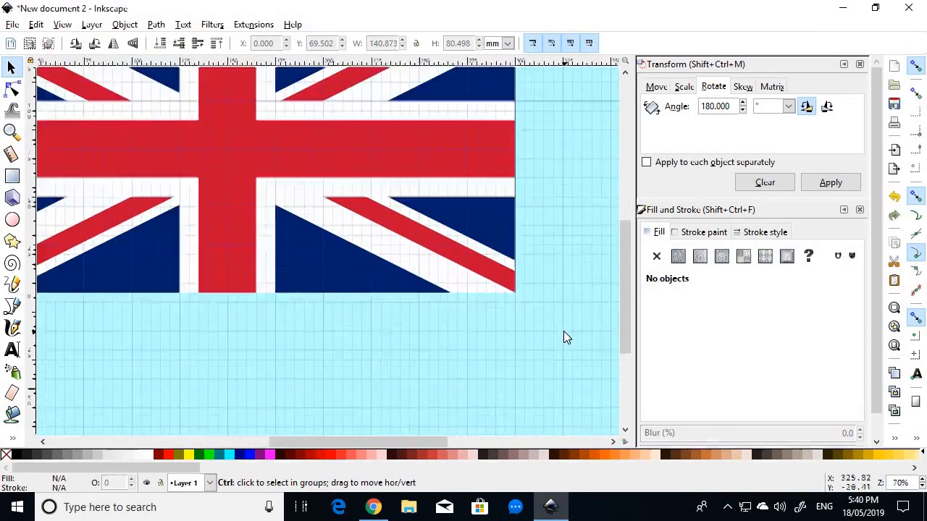
{"action": "scroll", "coordinate": [511, 282], "scroll_direction": "up", "scroll_amount": 1, "text": "ctrl"}
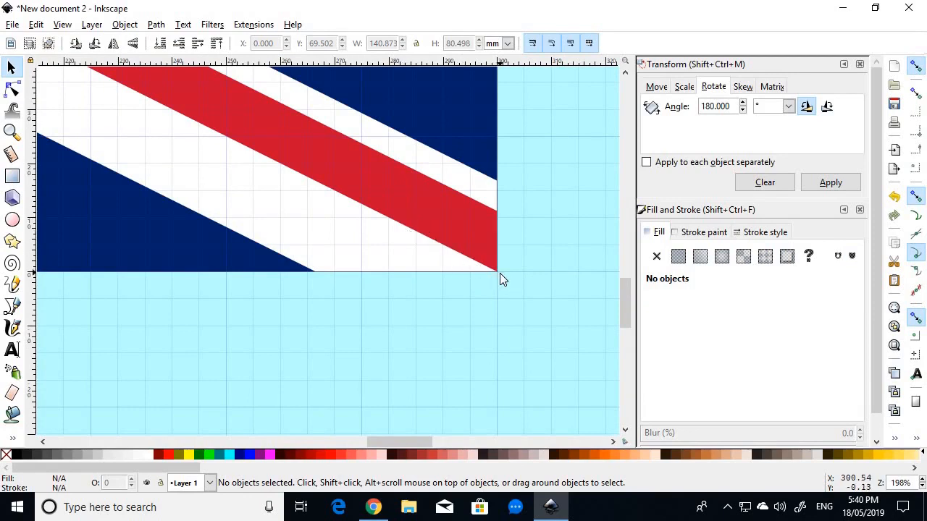
{"action": "scroll", "coordinate": [500, 273], "scroll_direction": "down", "scroll_amount": 3}
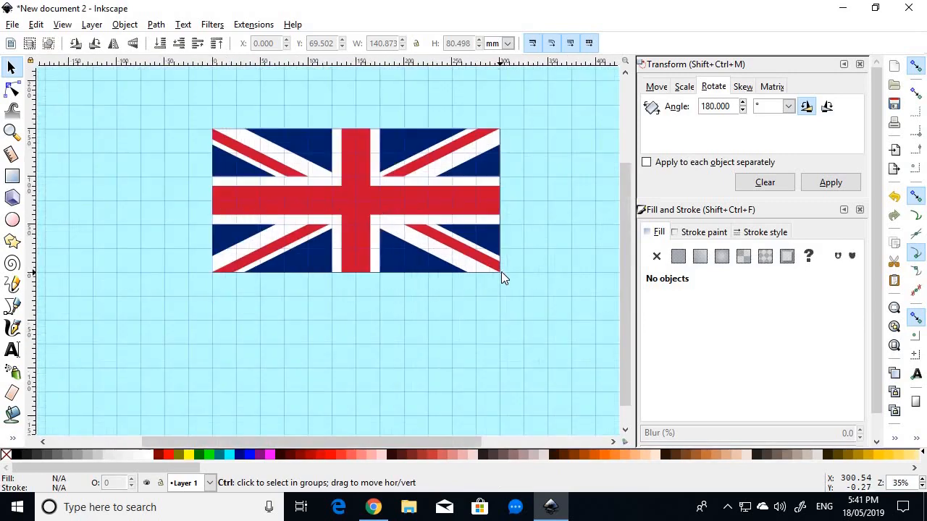
{"action": "scroll", "coordinate": [502, 130], "scroll_direction": "up", "scroll_amount": 5}
{"action": "scroll", "coordinate": [501, 133], "scroll_direction": "up", "scroll_amount": 1}
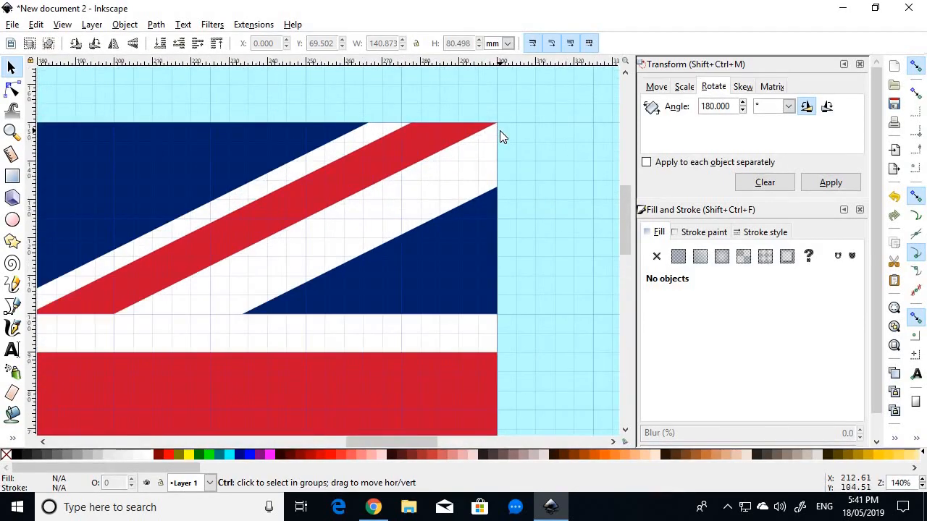
{"action": "scroll", "coordinate": [501, 133], "scroll_direction": "down", "scroll_amount": 4}
{"action": "scroll", "coordinate": [501, 132], "scroll_direction": "up", "scroll_amount": 1}
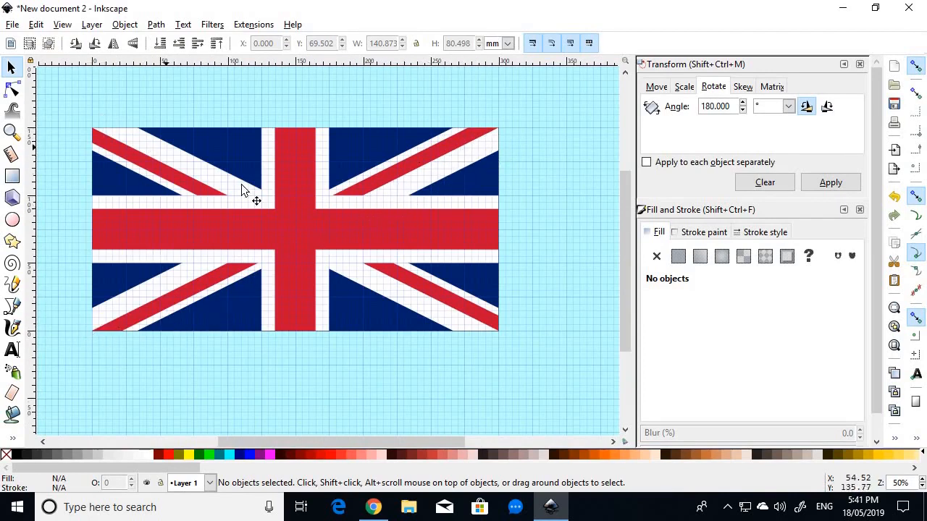
{"action": "scroll", "coordinate": [314, 292], "scroll_direction": "down", "scroll_amount": 1}
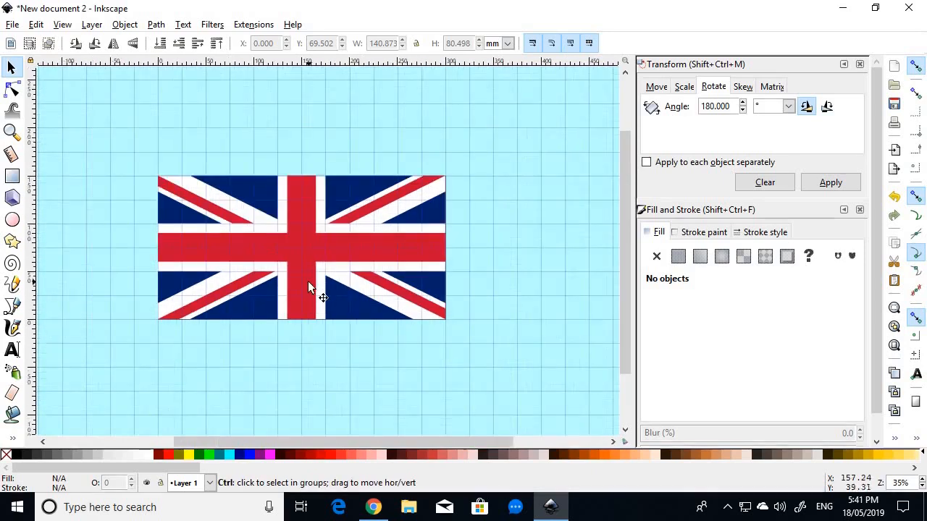
{"action": "scroll", "coordinate": [308, 281], "scroll_direction": "up", "scroll_amount": 3}
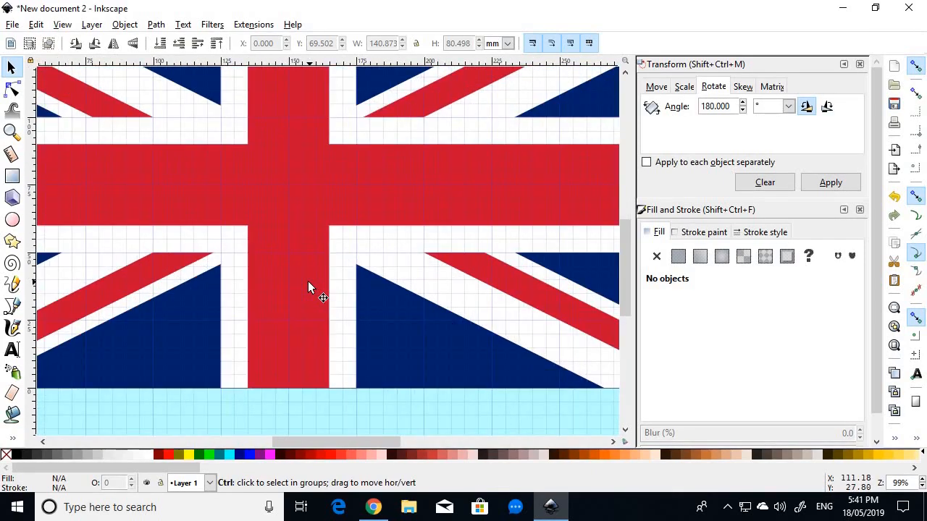
{"action": "scroll", "coordinate": [308, 288], "scroll_direction": "down", "scroll_amount": 2}
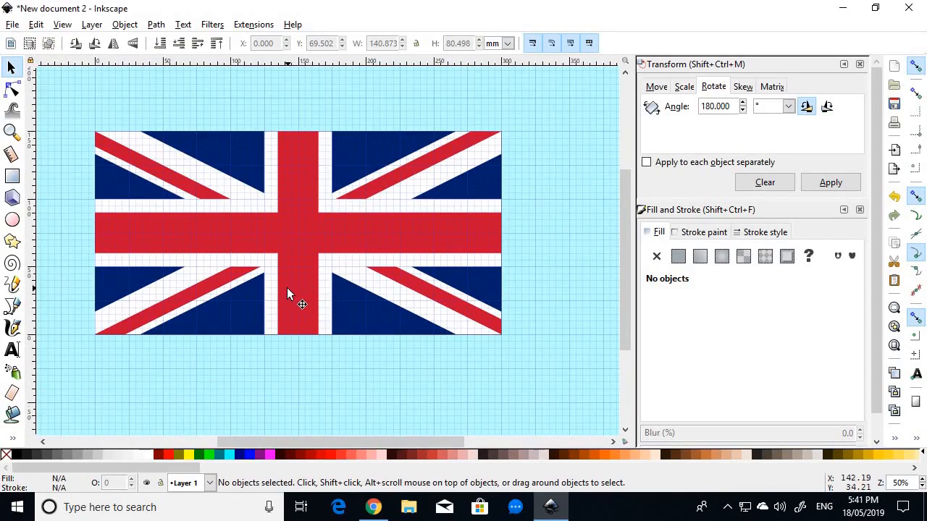
{"action": "scroll", "coordinate": [226, 220], "scroll_direction": "down", "scroll_amount": 3}
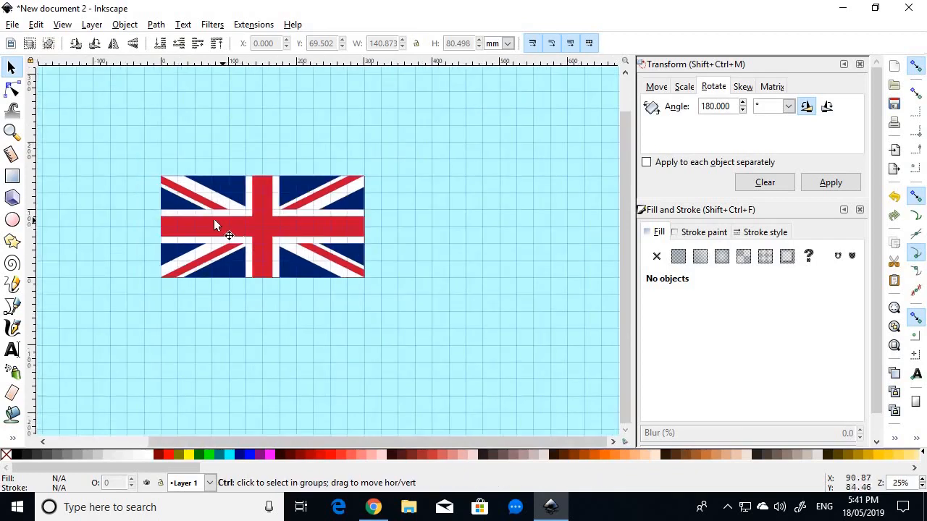
{"action": "scroll", "coordinate": [166, 206], "scroll_direction": "up", "scroll_amount": 1}
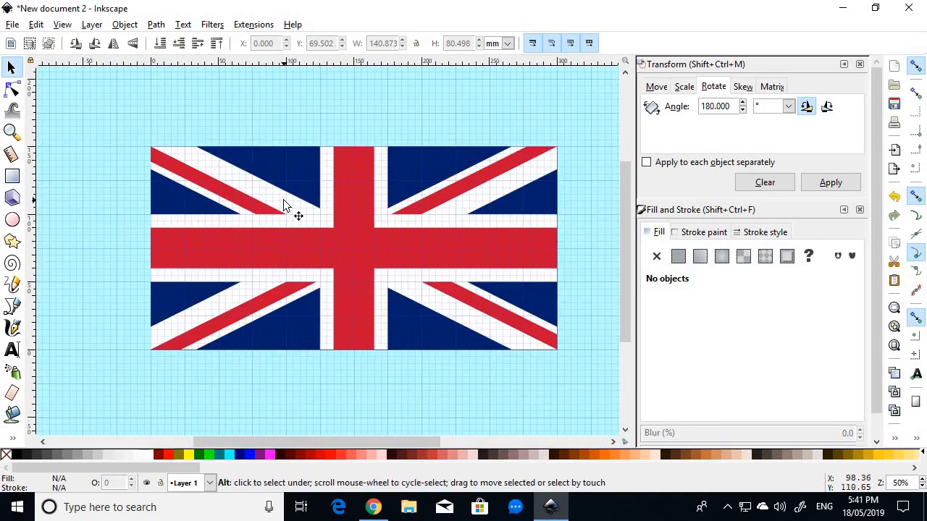
Switch to Chrome, close the flag specification diagram, and compare the flag in Wikipedia's Union Jack article with the Inkscape drawing.
{"action": "key", "text": "alt+Tab"}
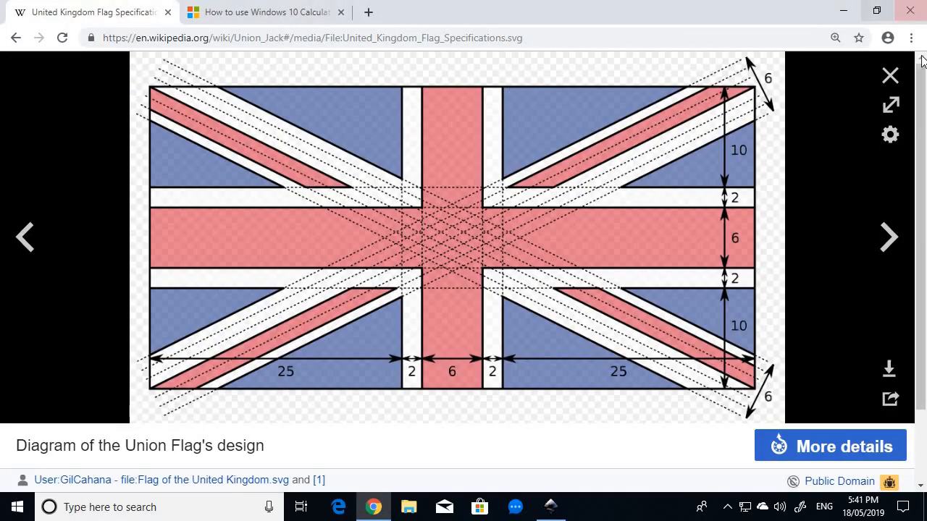
{"action": "left_click", "coordinate": [890, 76]}
{"action": "scroll", "coordinate": [750, 174], "scroll_direction": "up", "scroll_amount": 15}
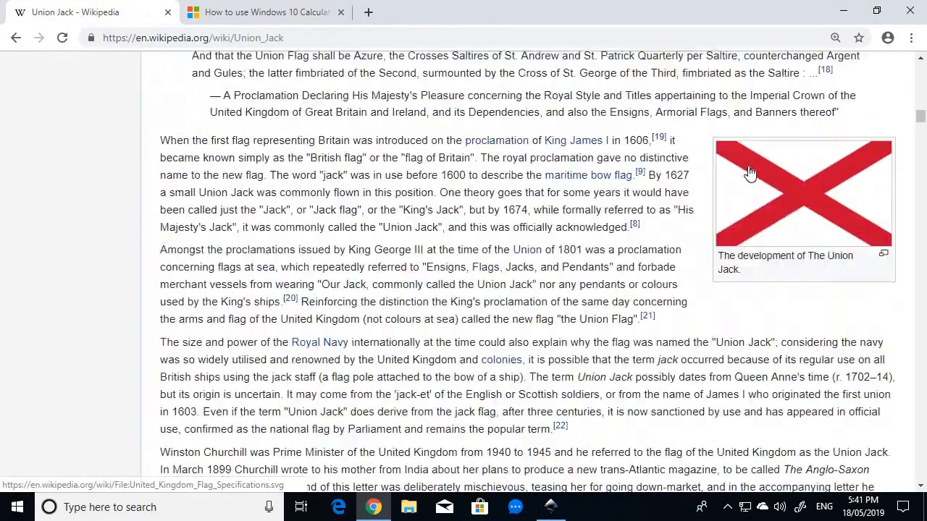
{"action": "scroll", "coordinate": [749, 174], "scroll_direction": "up", "scroll_amount": 5}
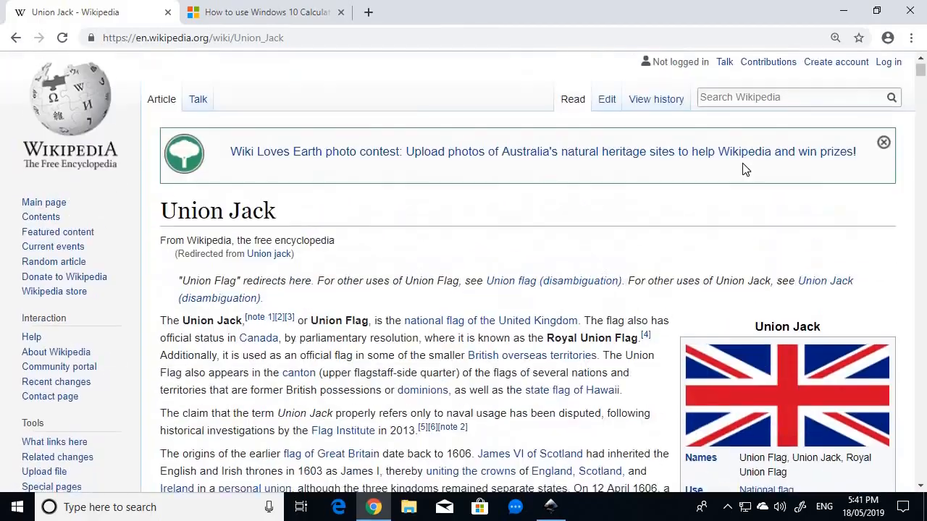
{"action": "key", "text": "alt+Tab"}
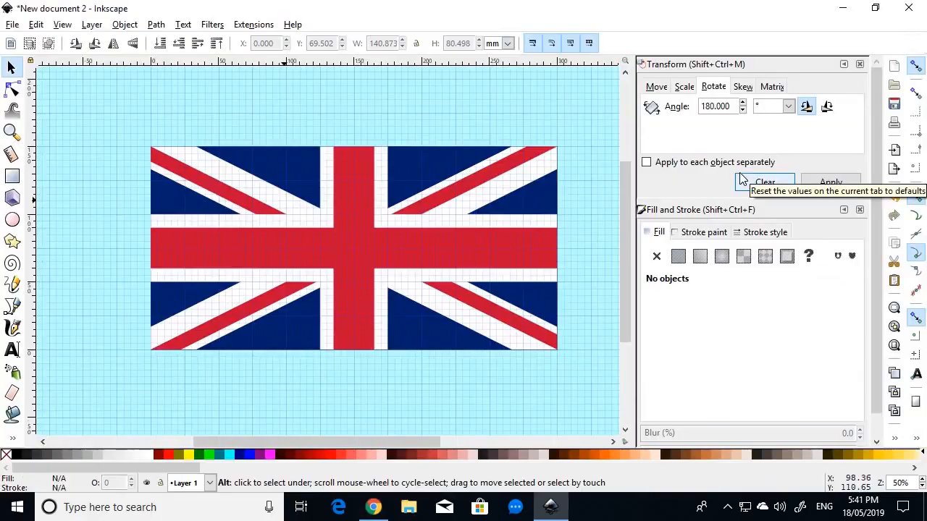
{"action": "key", "text": "alt+Tab"}
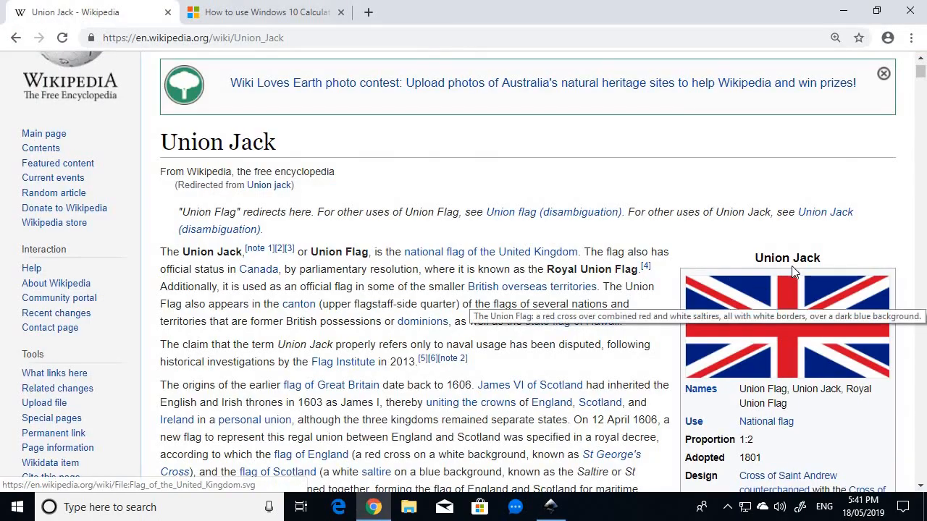
{"action": "key", "text": "alt+Tab"}
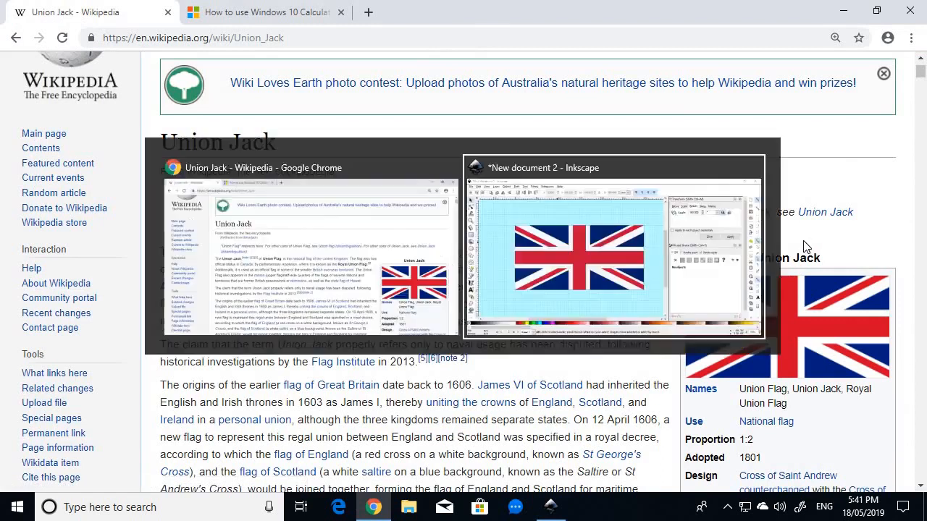